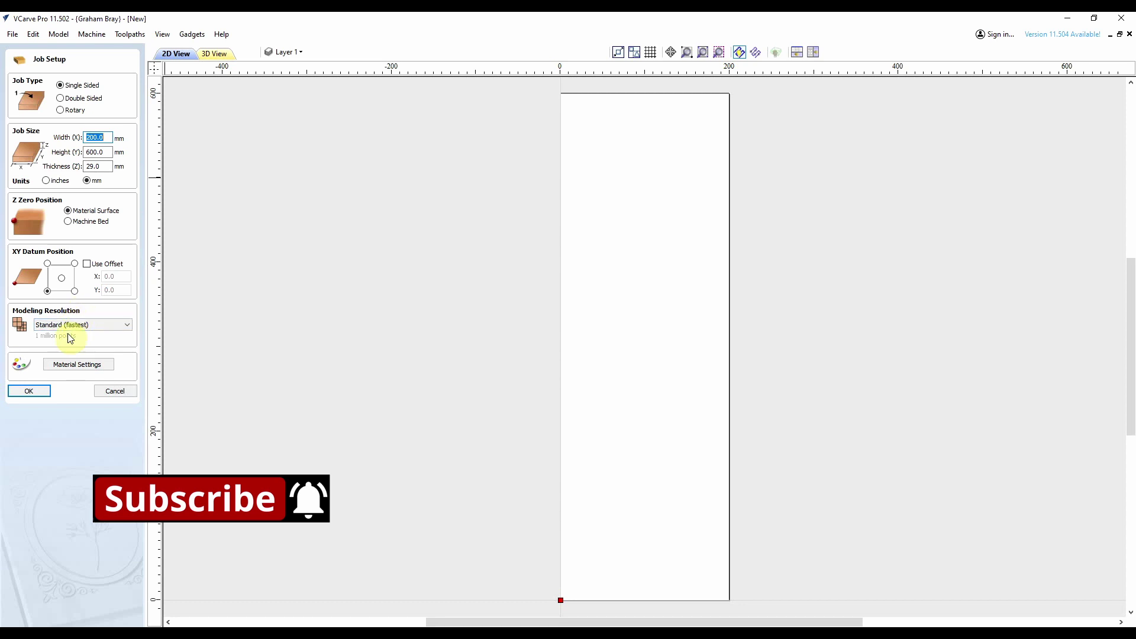
Step: Confirm the 200 × 600 × 29 mm job setup to create the blank sheet
{"action": "left_click", "coordinate": [27, 392]}
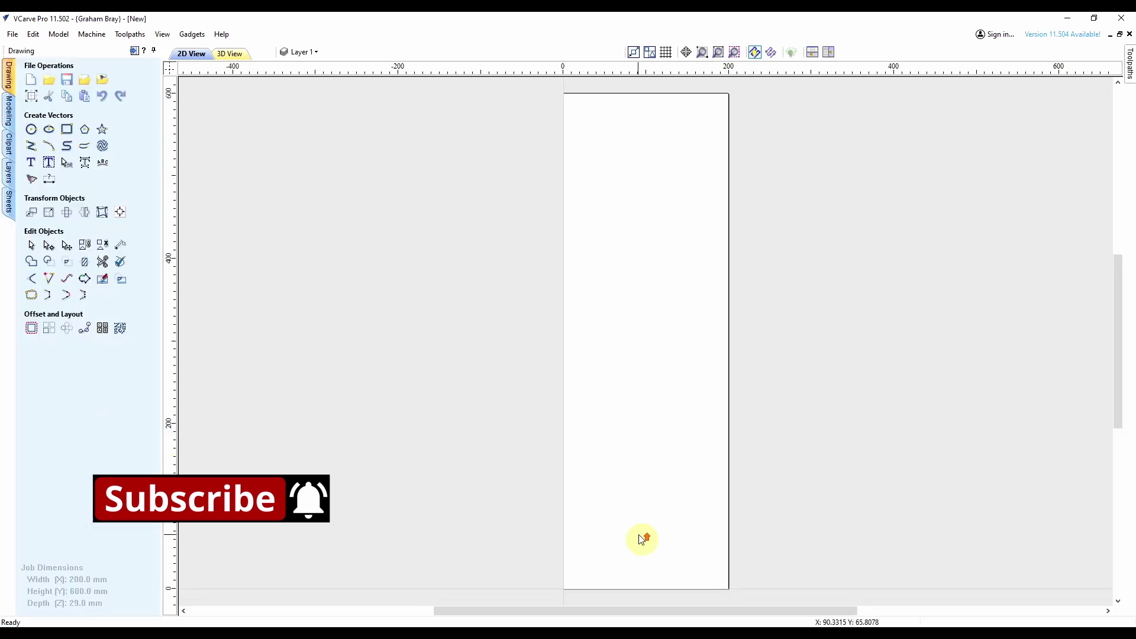
Step: Draw a 184 × 100 mm rectangle with 50 mm radiused corners anchored at X 8, Y 8
{"action": "scroll", "coordinate": [644, 536], "scroll_direction": "up", "scroll_amount": 5}
{"action": "mouse_move", "coordinate": [1118, 427]}
{"action": "left_mouse_down"}
{"action": "mouse_move", "coordinate": [1118, 464]}
{"action": "mouse_move", "coordinate": [1118, 443]}
{"action": "left_mouse_up"}
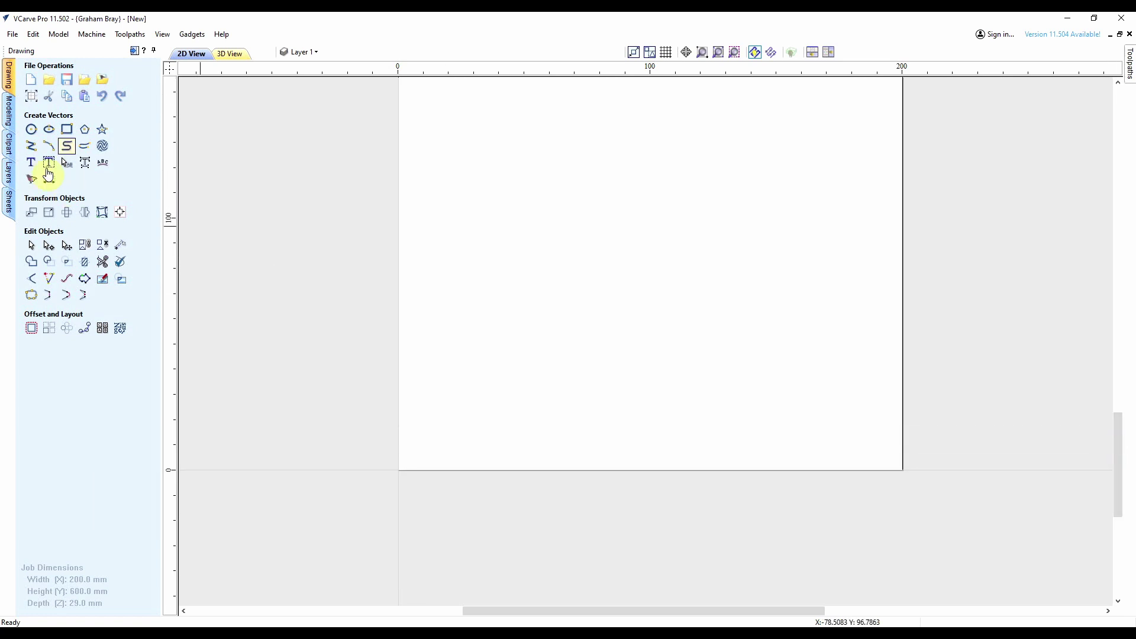
{"action": "left_click", "coordinate": [67, 129]}
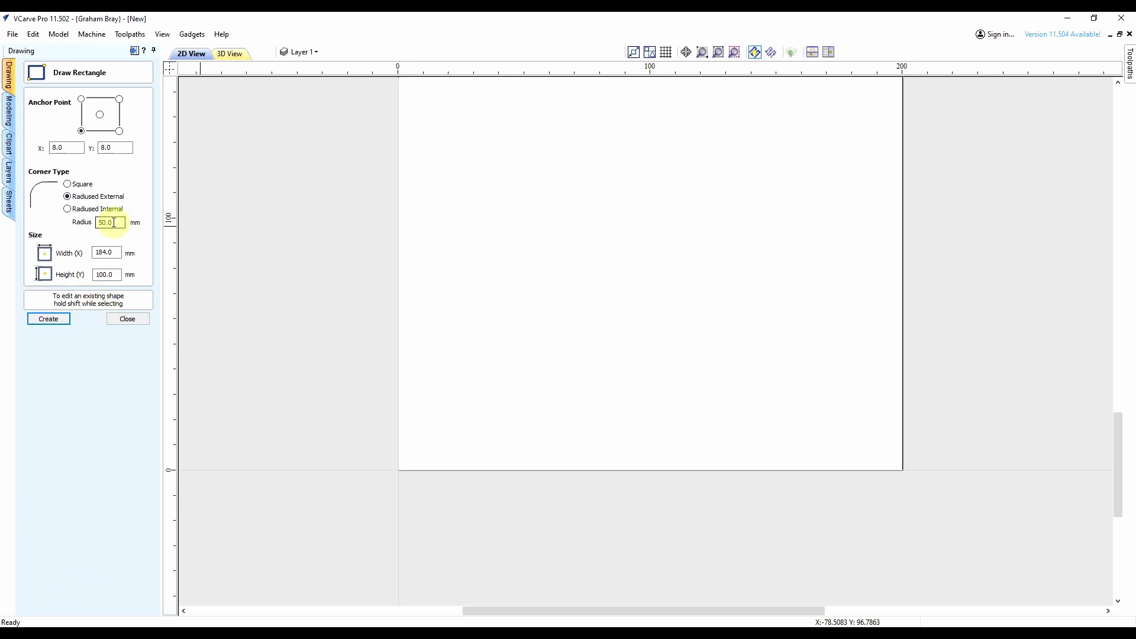
{"action": "left_click", "coordinate": [50, 318]}
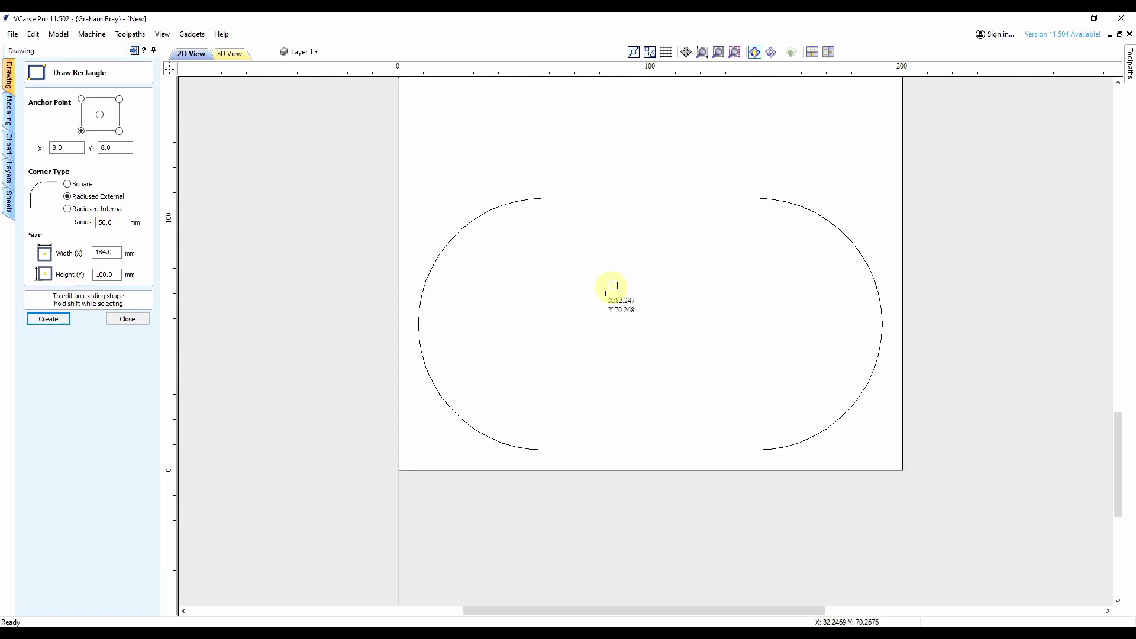
{"action": "key", "text": "Escape"}
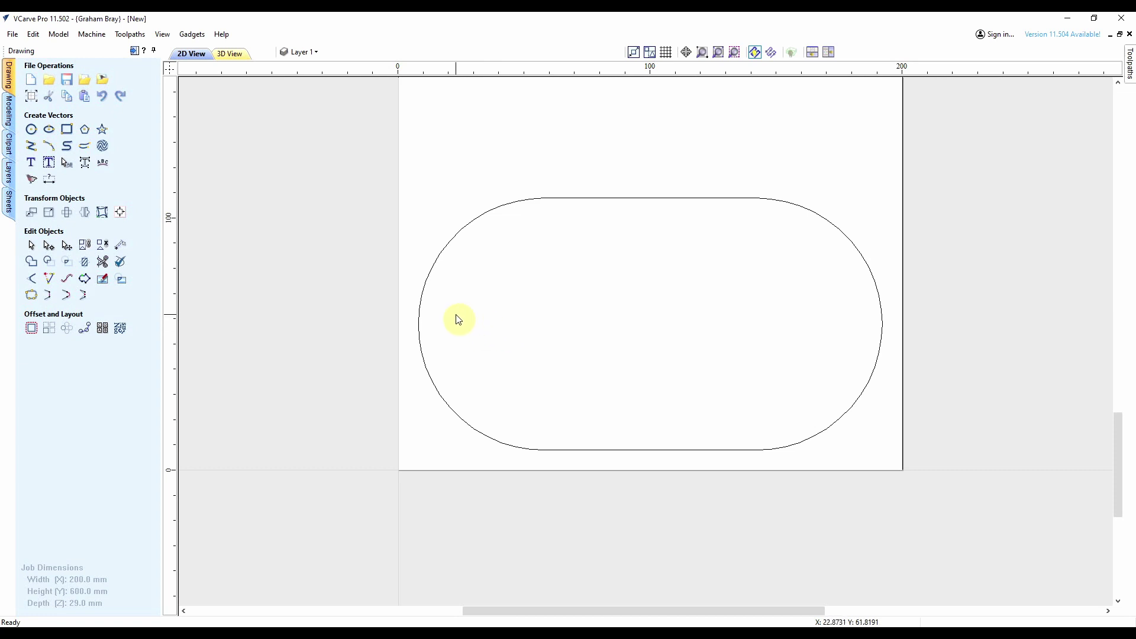
Step: Offset the slot outline 6 mm inwards
{"action": "left_click", "coordinate": [421, 318]}
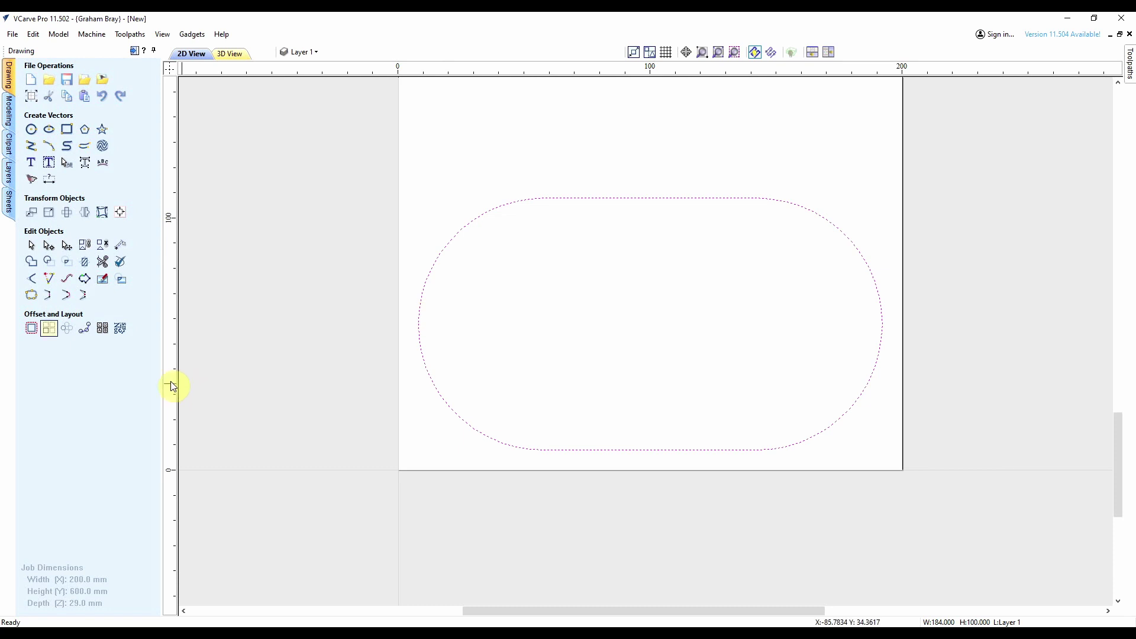
{"action": "left_click", "coordinate": [32, 328]}
{"action": "double_click", "coordinate": [72, 165]}
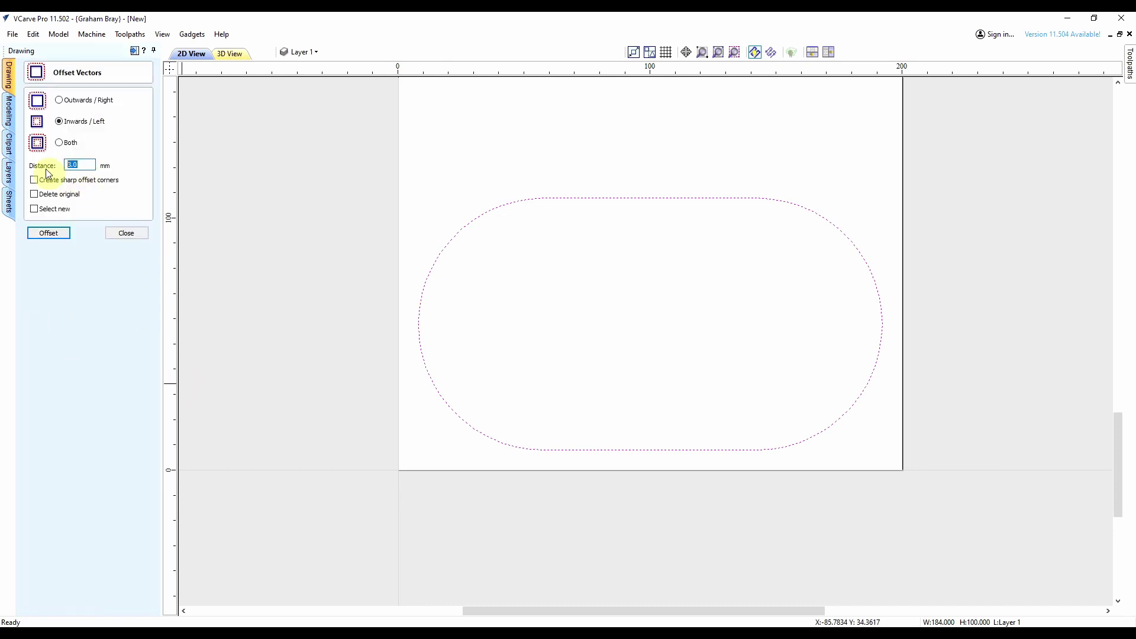
{"action": "type", "text": "6"}
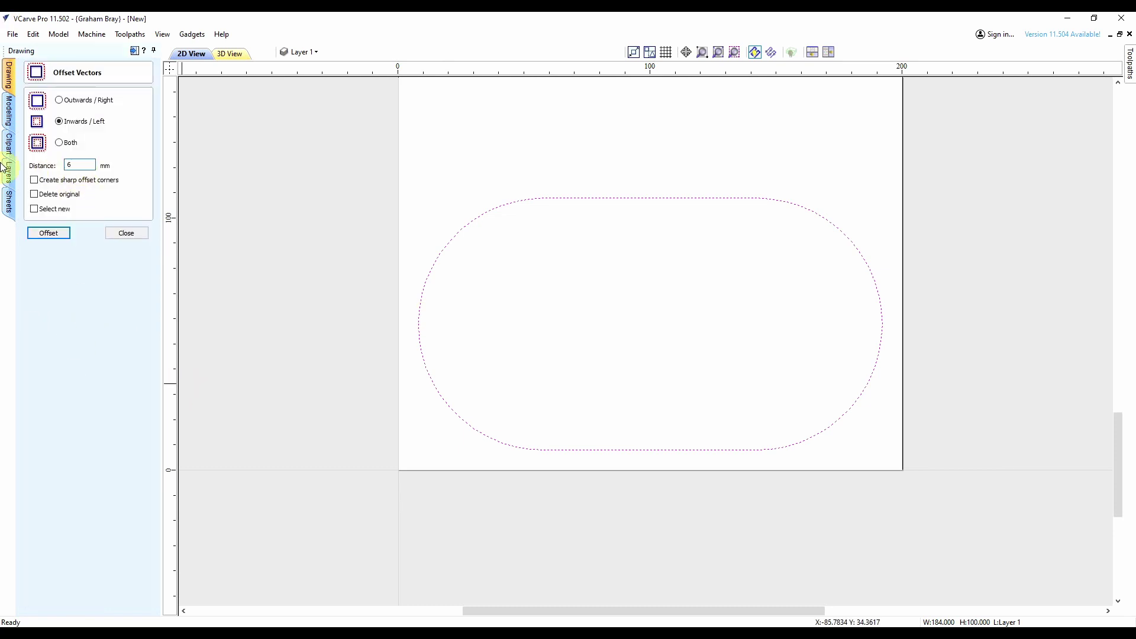
{"action": "left_click", "coordinate": [49, 233]}
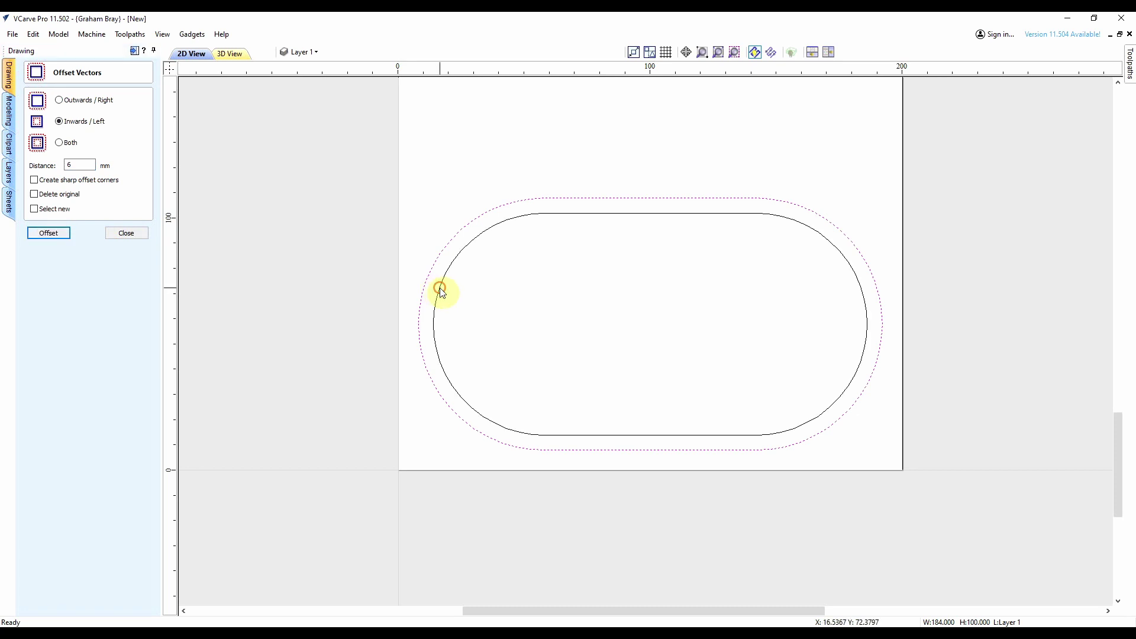
Step: Offset the new oval a further 3 mm inwards and select the innermost outline
{"action": "left_click", "coordinate": [441, 290]}
{"action": "left_click", "coordinate": [82, 165]}
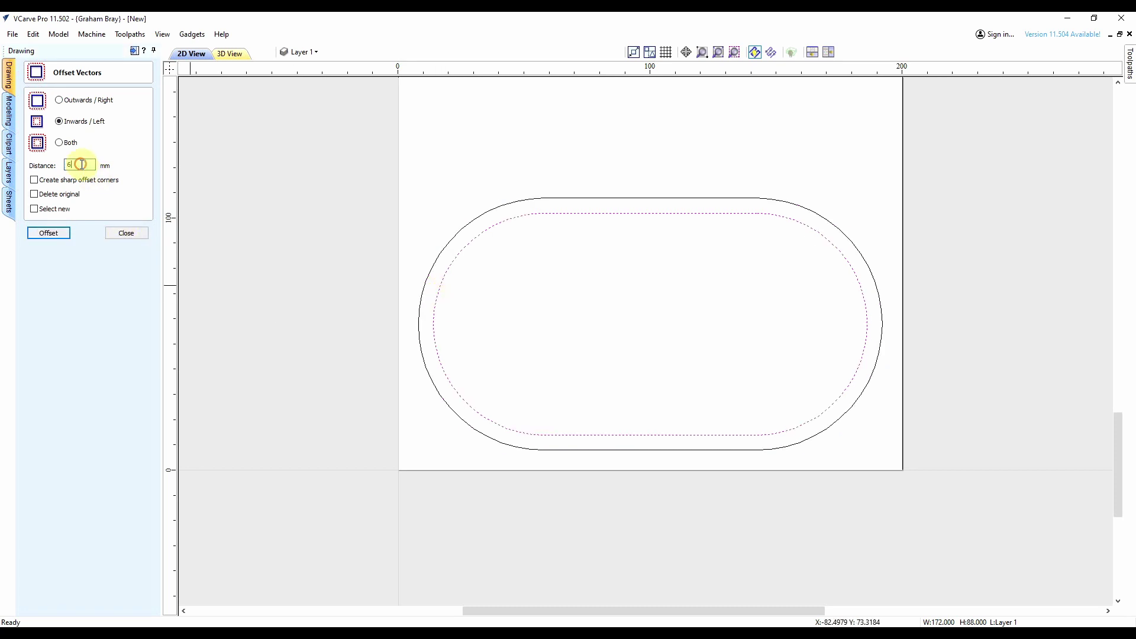
{"action": "key", "text": "BackSpace"}
{"action": "type", "text": "3"}
{"action": "left_click", "coordinate": [44, 235]}
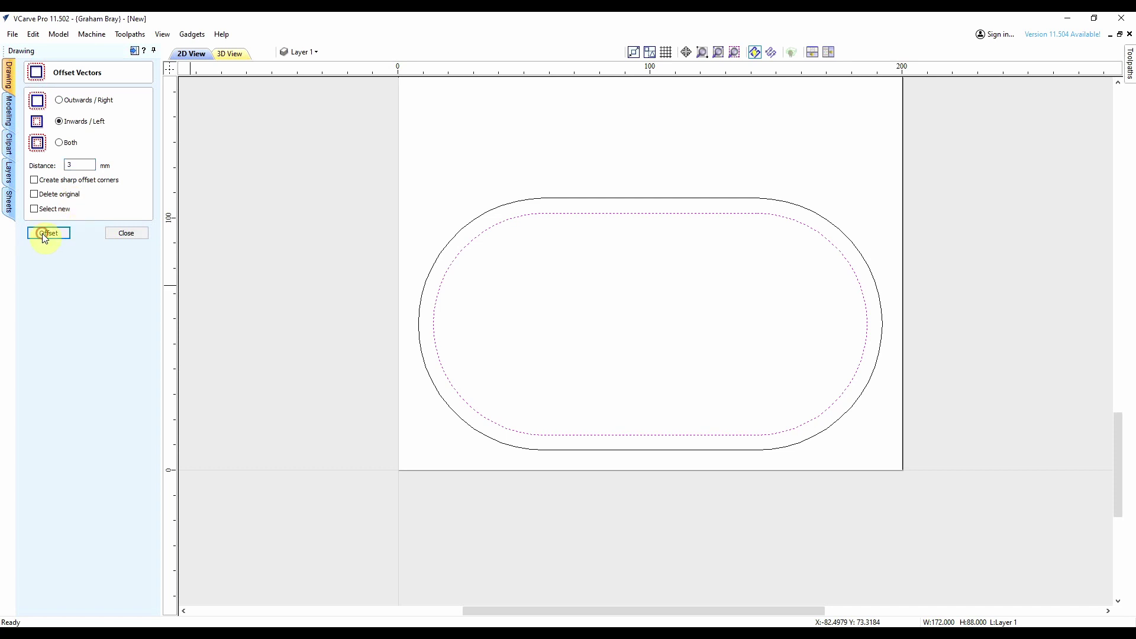
{"action": "left_click", "coordinate": [125, 234]}
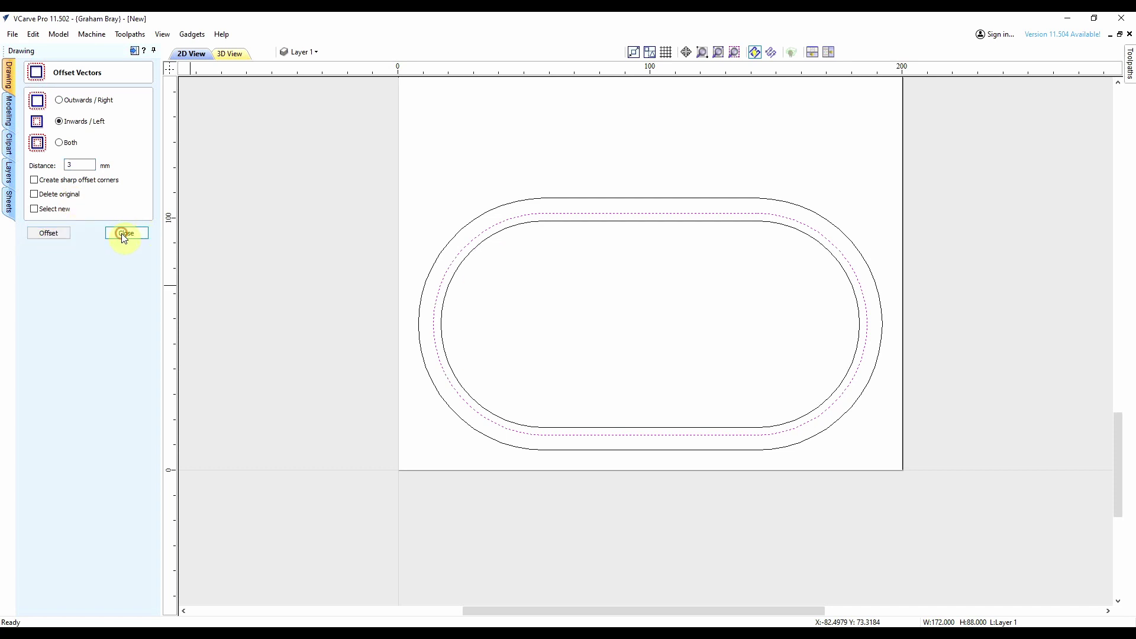
{"action": "left_click", "coordinate": [449, 287]}
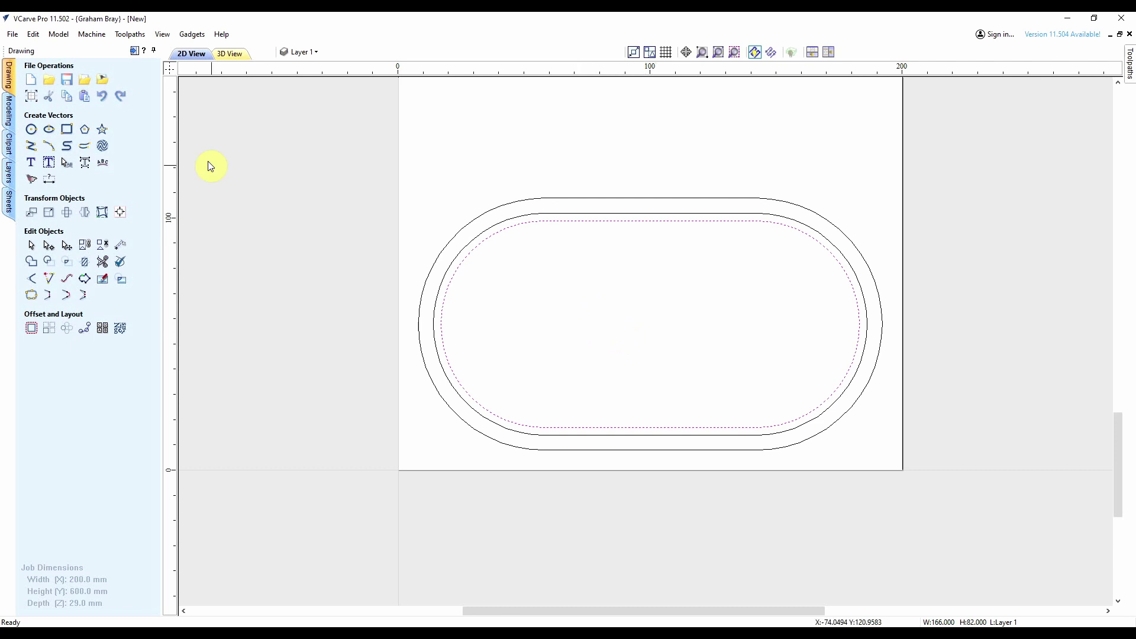
{"action": "left_click", "coordinate": [1130, 64]}
Step: Calculate a raster pocket with the 1/4" downcut spiral, 23 mm deep in 10 passes
{"action": "left_click", "coordinate": [1011, 131]}
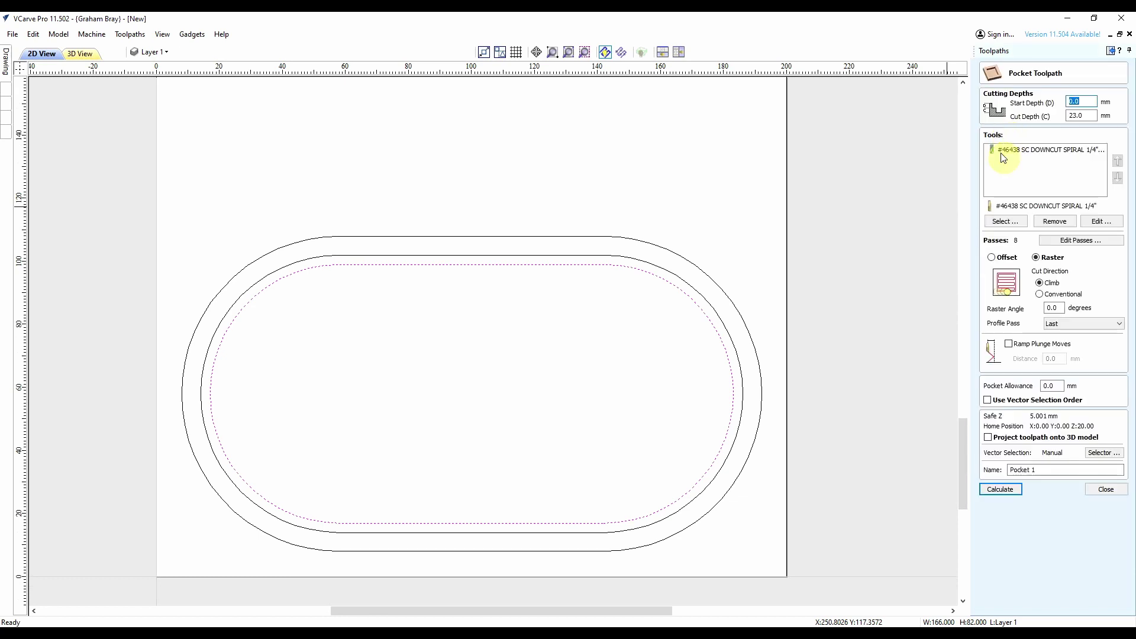
{"action": "left_click", "coordinate": [1012, 152]}
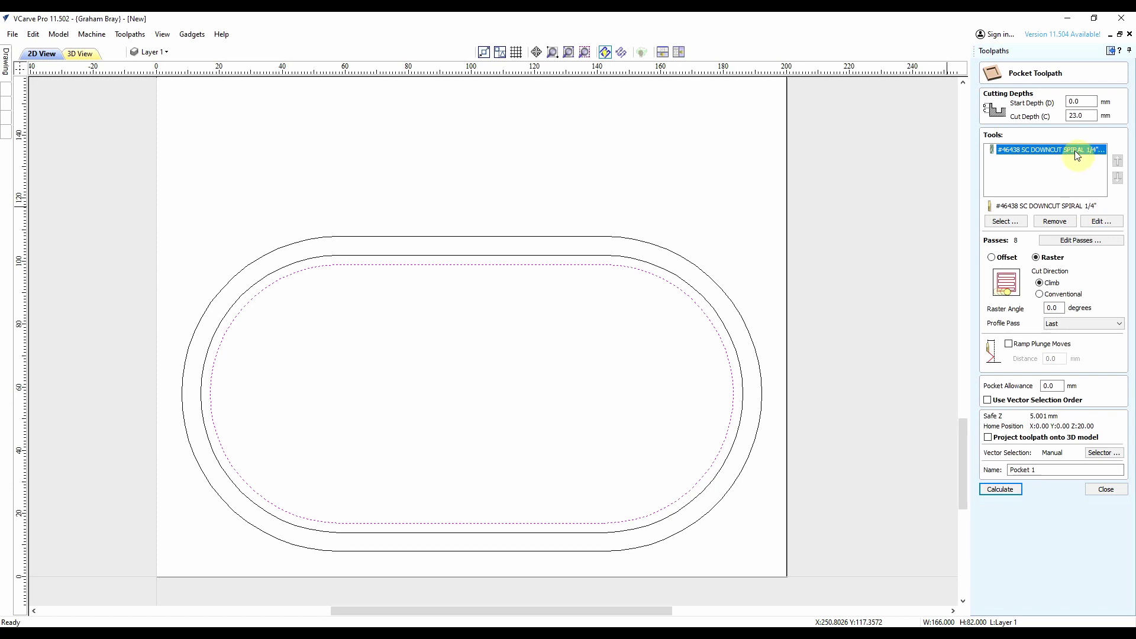
{"action": "left_click", "coordinate": [1079, 116]}
{"action": "type", "text": "23.0"}
{"action": "left_click", "coordinate": [1080, 241]}
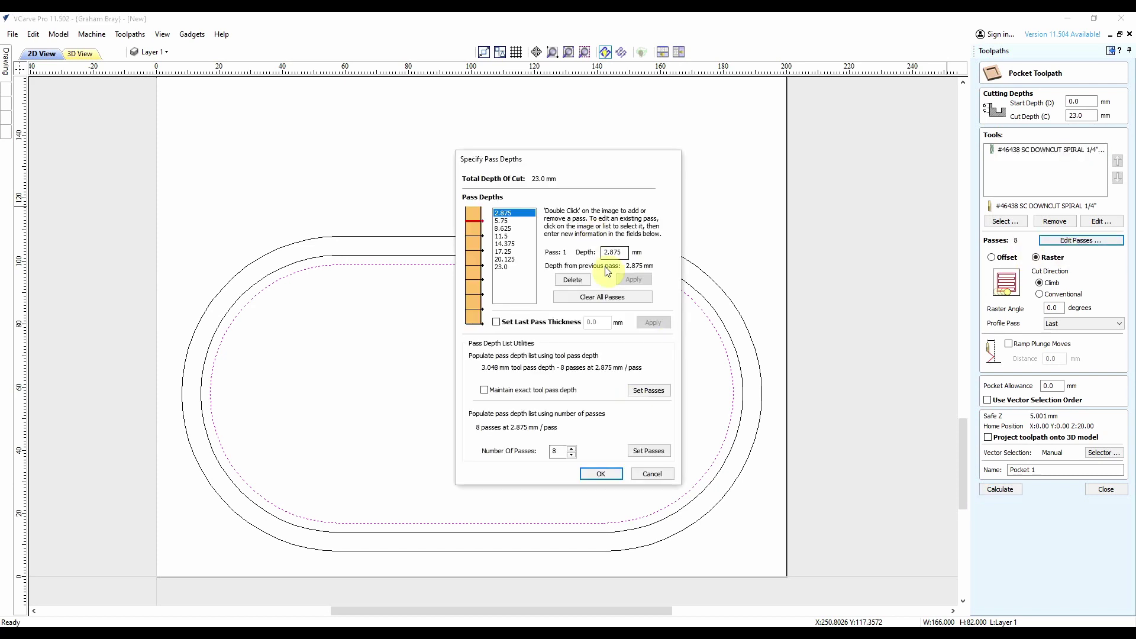
{"action": "left_click", "coordinate": [572, 448]}
{"action": "left_click", "coordinate": [572, 448]}
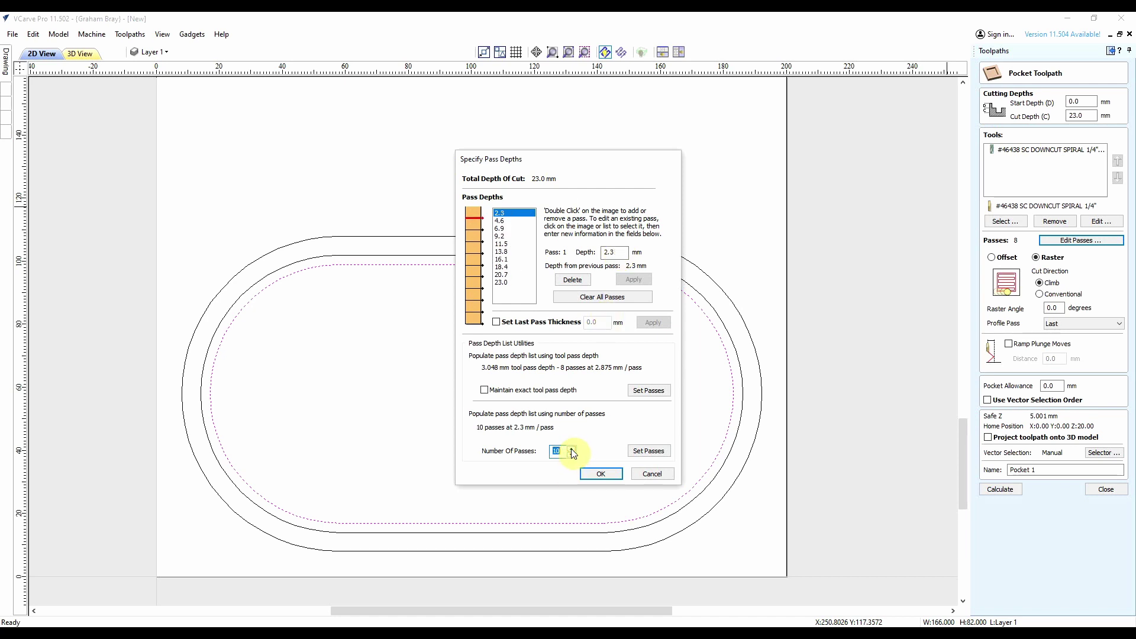
{"action": "left_click", "coordinate": [601, 475]}
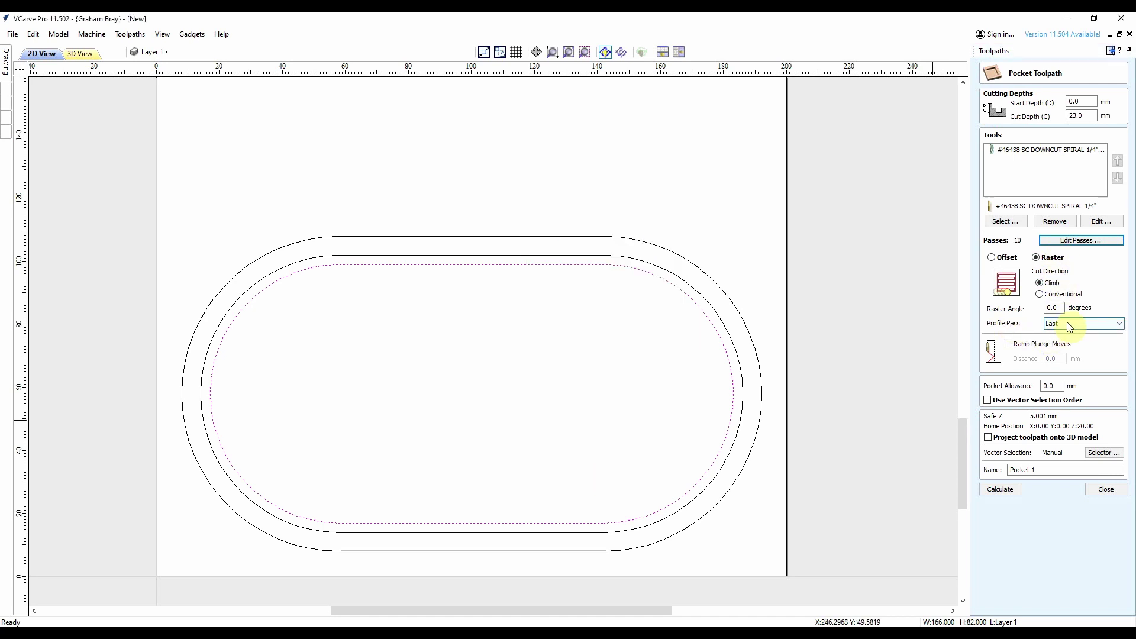
{"action": "left_click", "coordinate": [998, 490]}
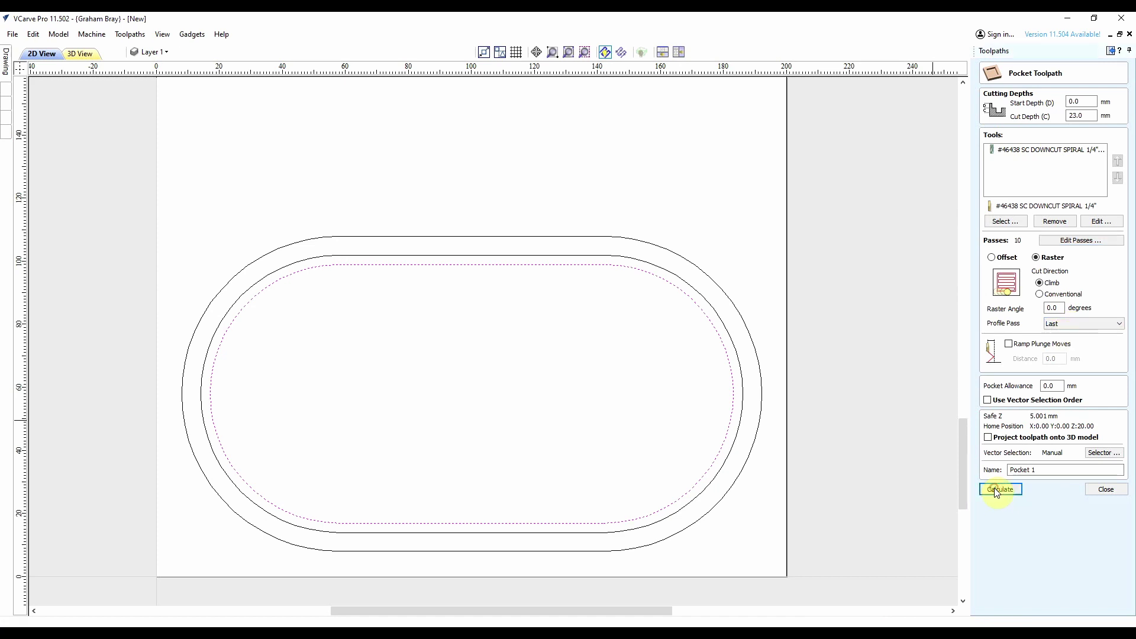
Step: Preview the pocket cut in 3D wood, then return to the 2D view
{"action": "left_click", "coordinate": [1016, 222]}
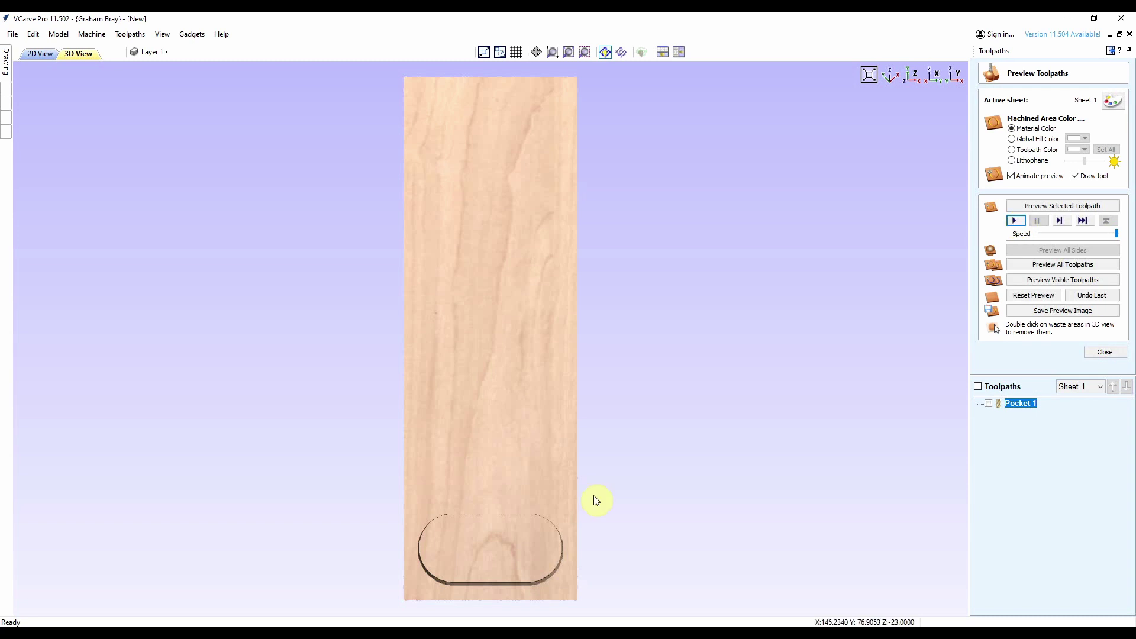
{"action": "scroll", "coordinate": [469, 555], "scroll_direction": "up", "scroll_amount": 5}
{"action": "middle_click_drag", "start_coordinate": [485, 542], "coordinate": [616, 349]}
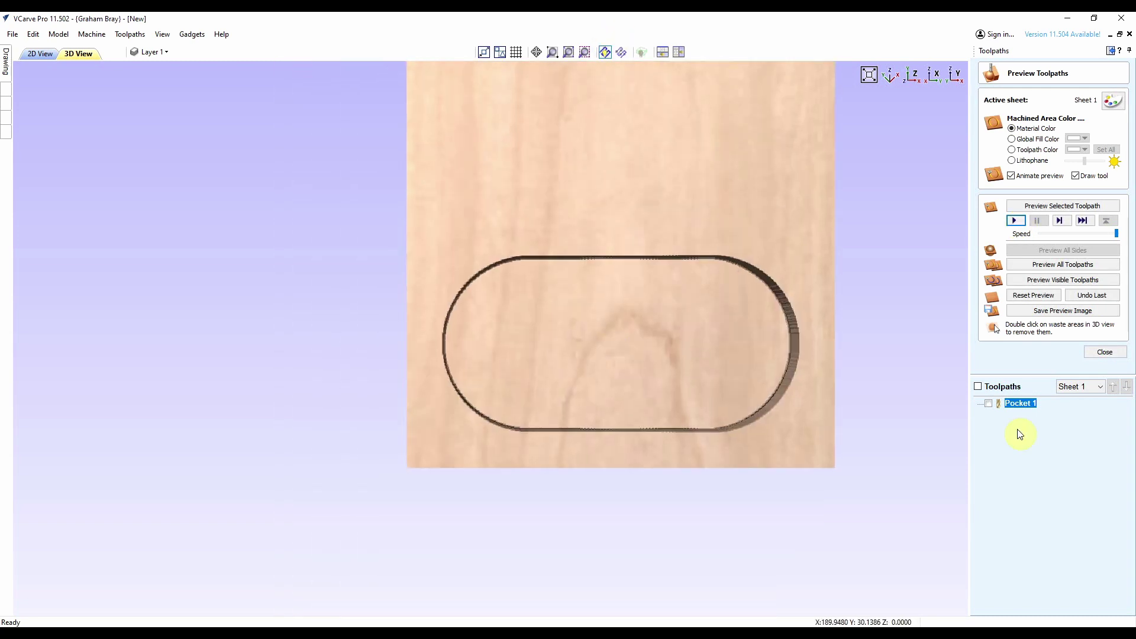
{"action": "left_click", "coordinate": [1112, 354]}
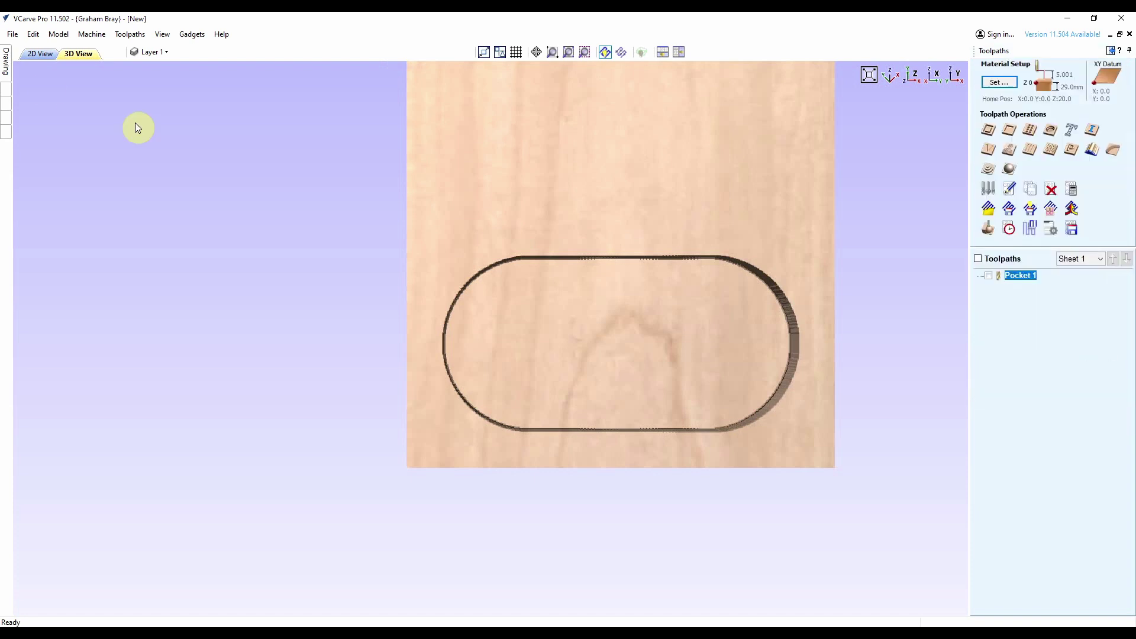
{"action": "left_click", "coordinate": [37, 55]}
Step: Calculate an inside profile on the middle oval with the 1/4" ball-nose bit in 12 passes
{"action": "left_click", "coordinate": [408, 257]}
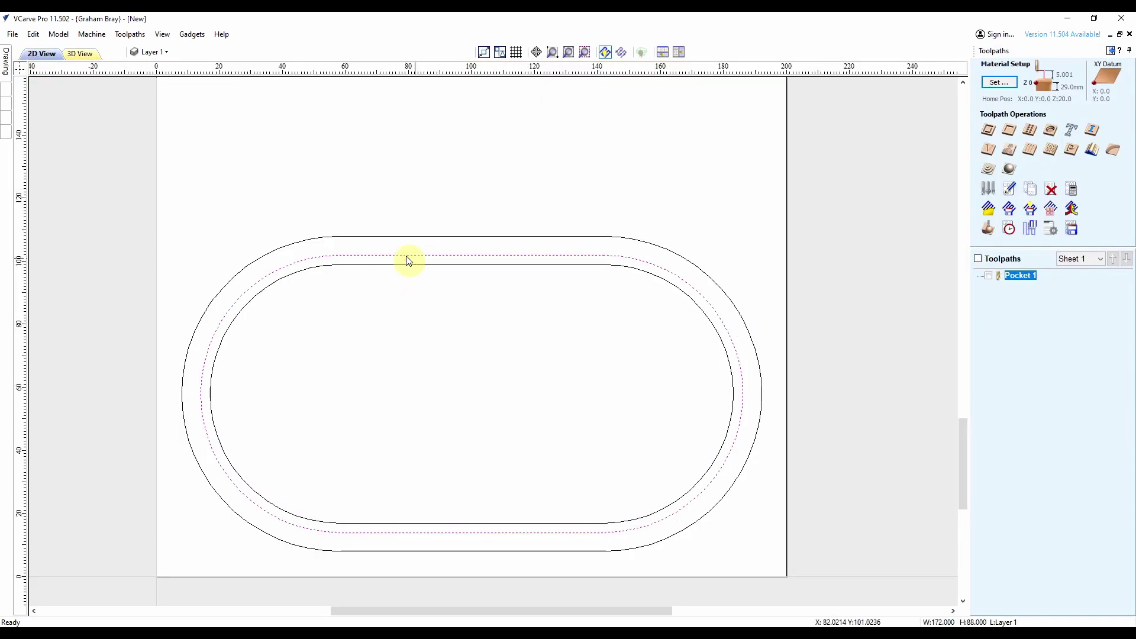
{"action": "left_click", "coordinate": [995, 134]}
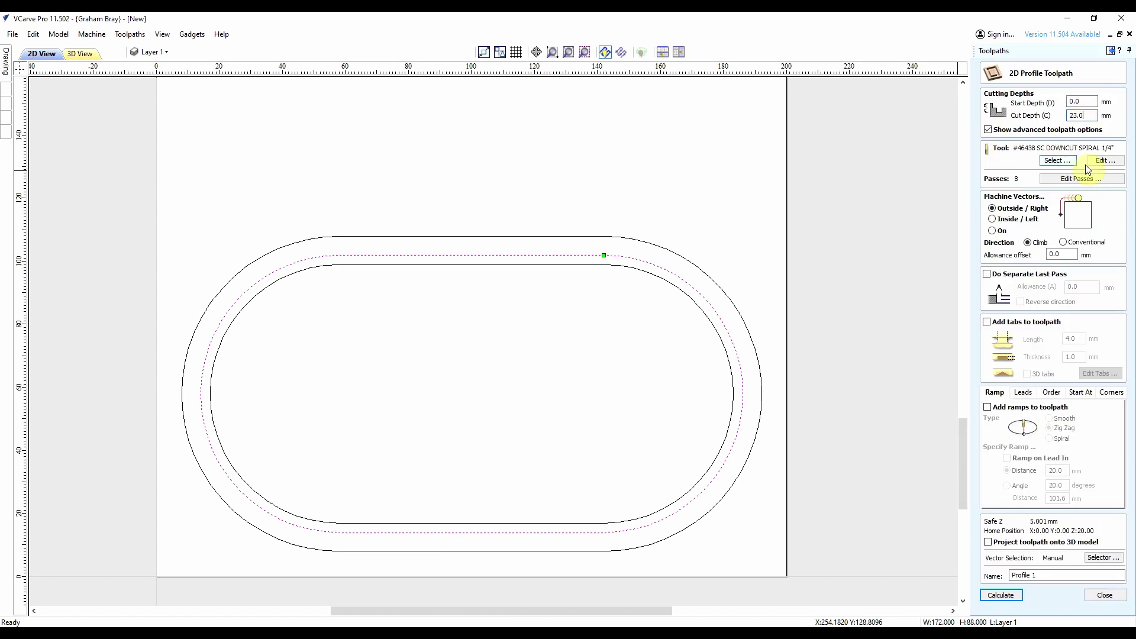
{"action": "left_click", "coordinate": [1064, 162]}
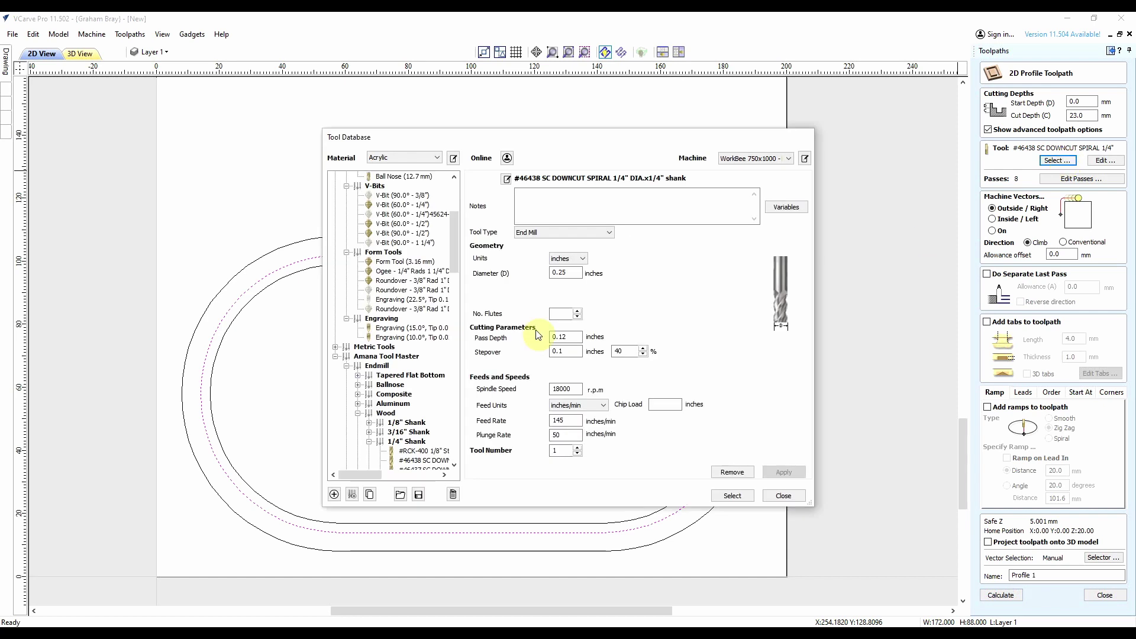
{"action": "scroll", "coordinate": [427, 240], "scroll_direction": "up", "scroll_amount": 1}
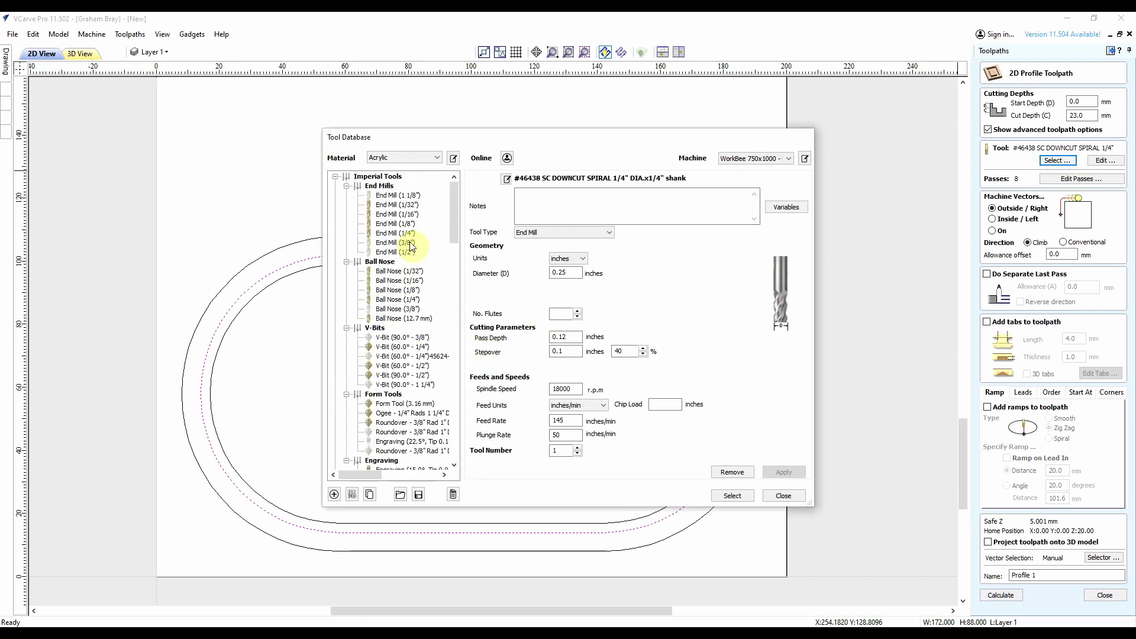
{"action": "left_click", "coordinate": [405, 234]}
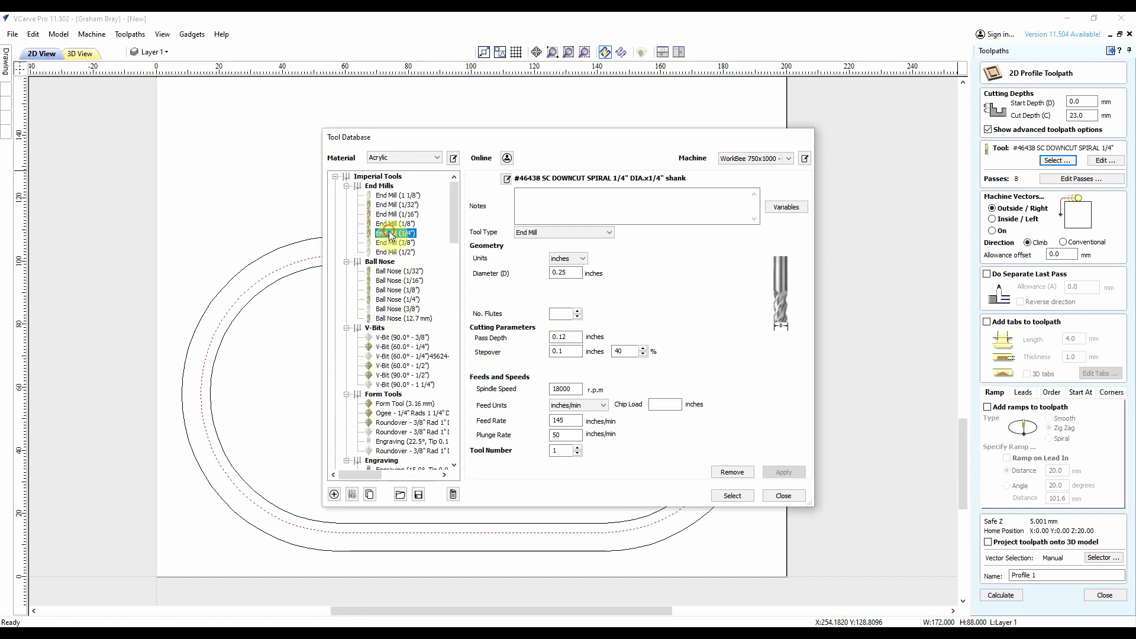
{"action": "left_click", "coordinate": [398, 300]}
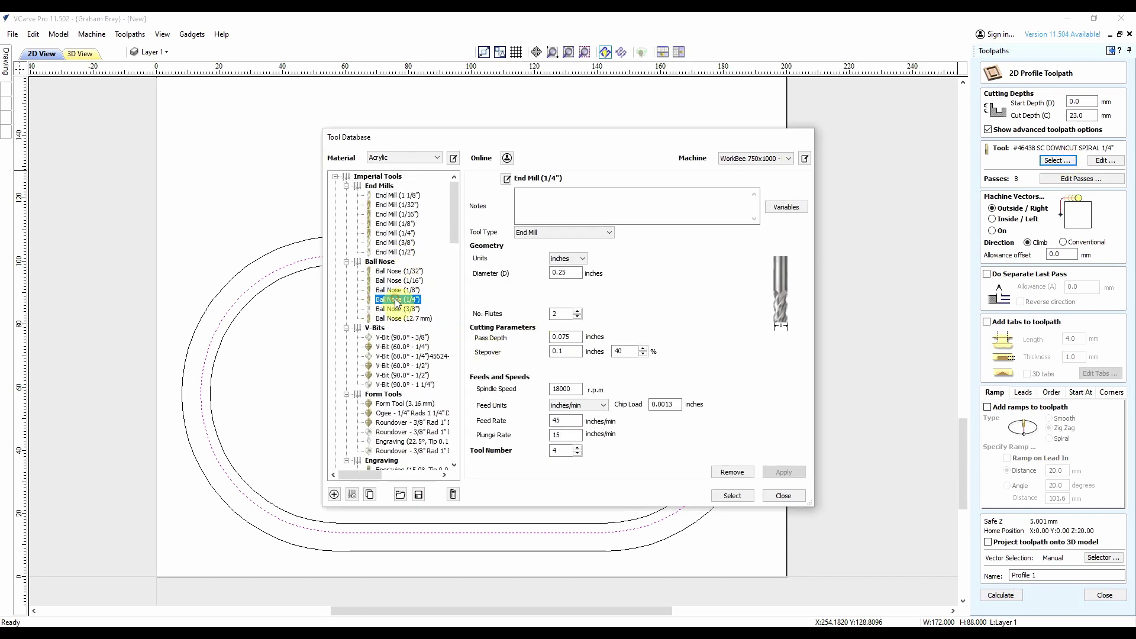
{"action": "left_click", "coordinate": [733, 497]}
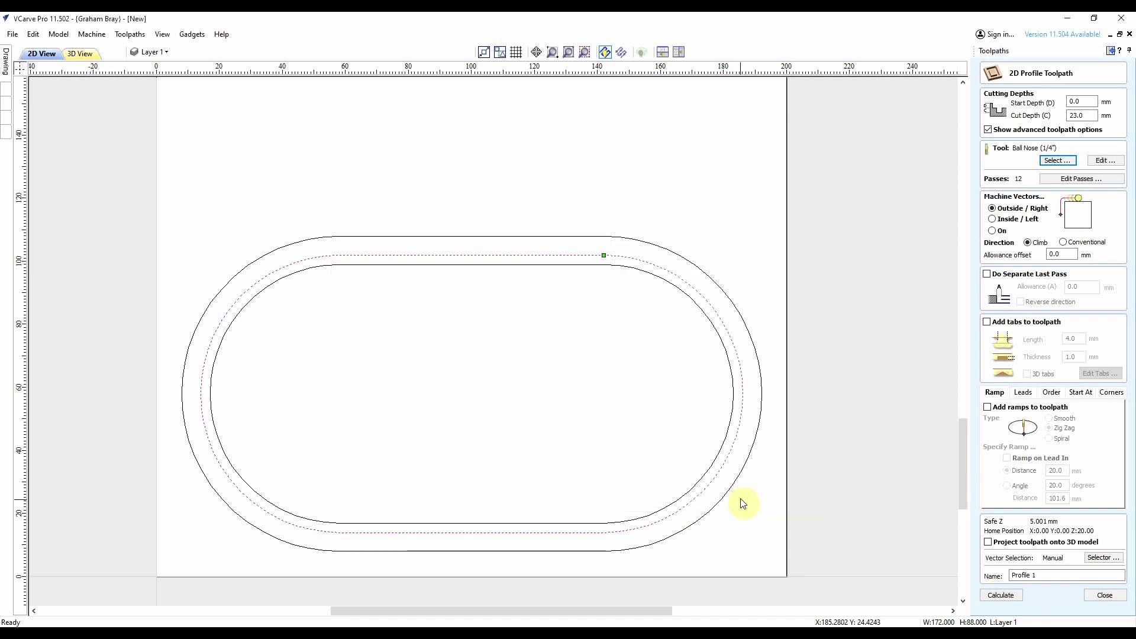
{"action": "left_click", "coordinate": [1071, 179]}
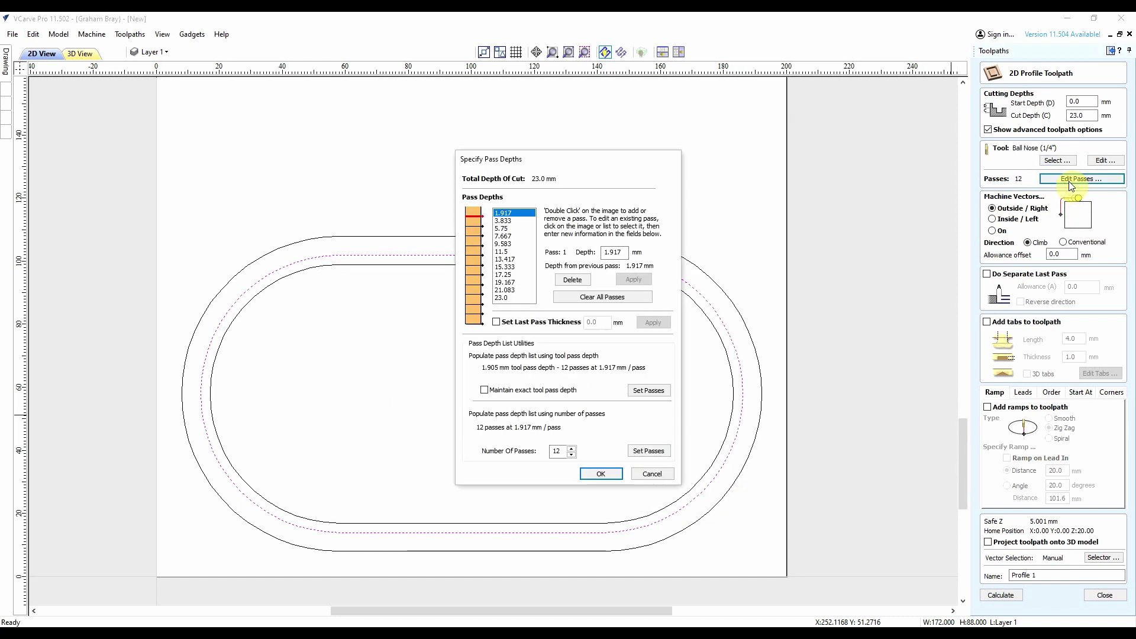
{"action": "left_click", "coordinate": [595, 474]}
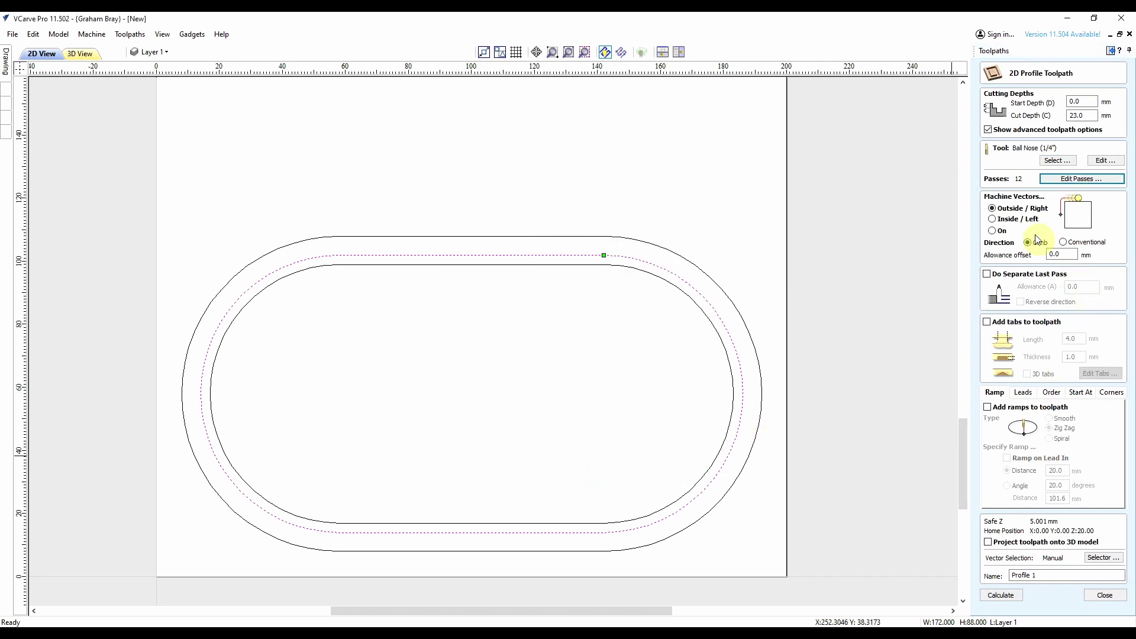
{"action": "left_click", "coordinate": [1023, 220]}
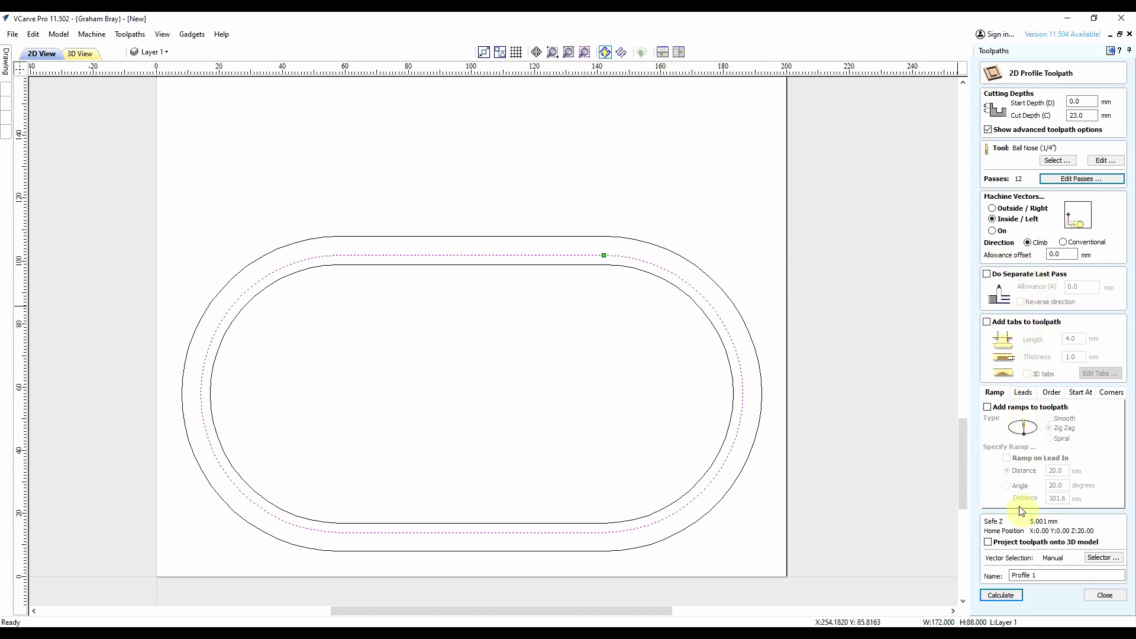
{"action": "left_click", "coordinate": [1008, 595]}
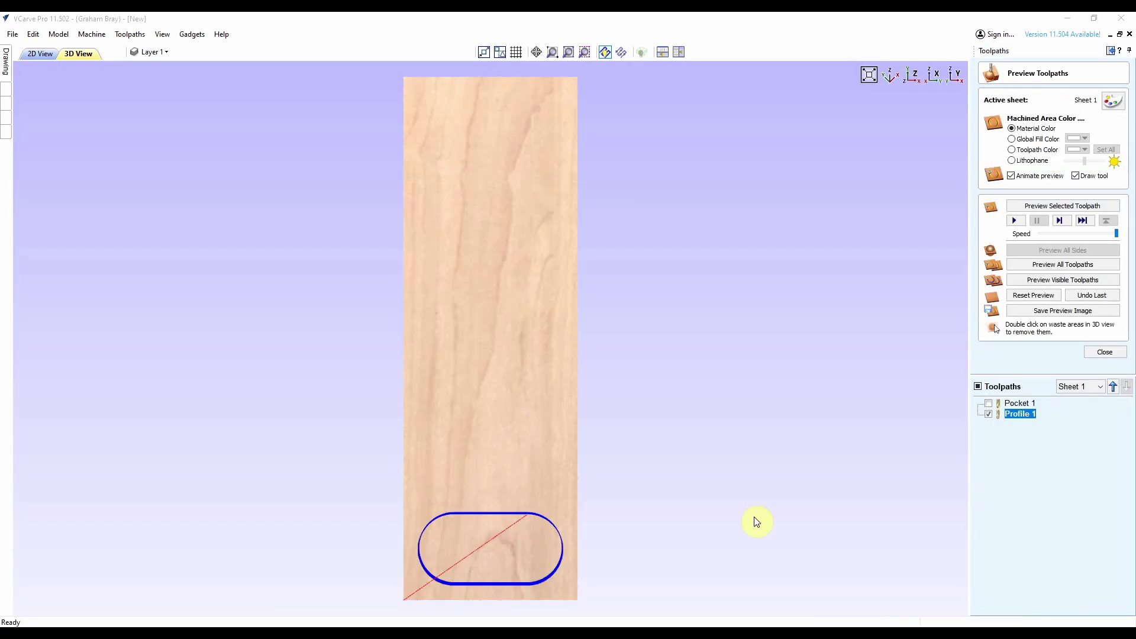
Step: Play the Profile 1 simulation and orbit the 3D block to inspect the recess
{"action": "scroll", "coordinate": [479, 553], "scroll_direction": "up", "scroll_amount": 3}
{"action": "scroll", "coordinate": [504, 513], "scroll_direction": "up", "scroll_amount": 1}
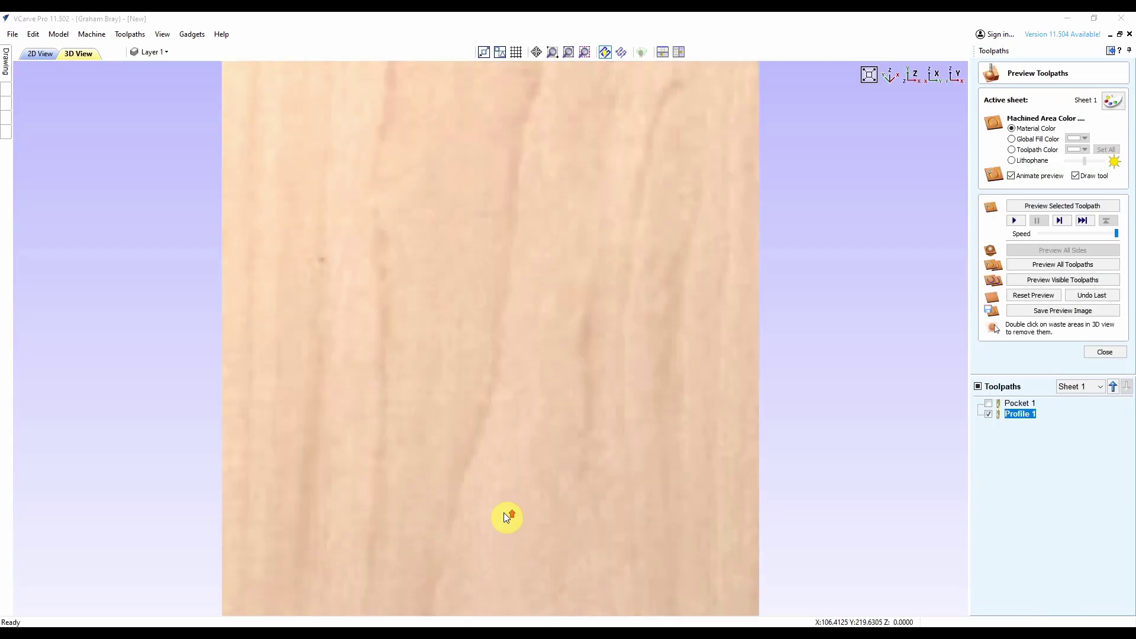
{"action": "middle_click_drag", "start_coordinate": [506, 511], "coordinate": [613, 158]}
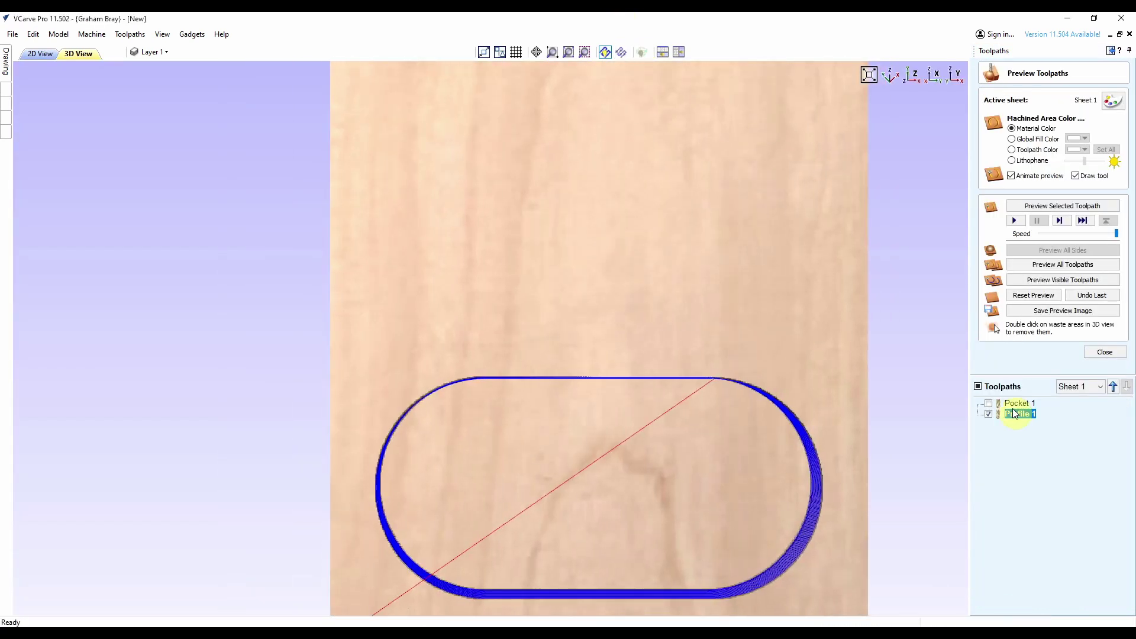
{"action": "left_click", "coordinate": [1014, 221]}
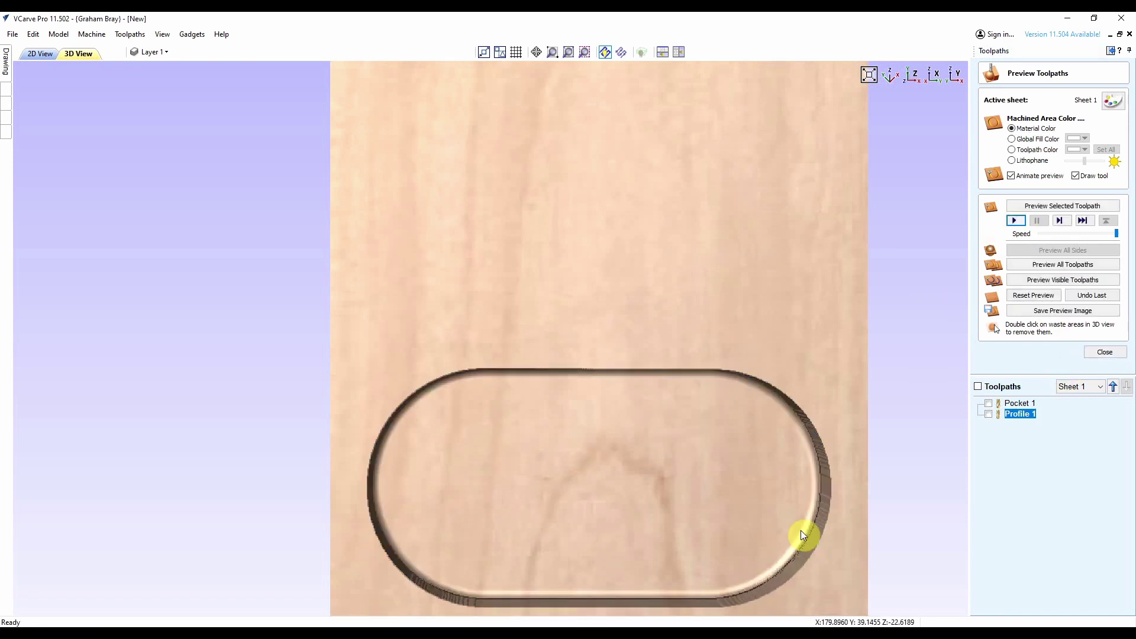
{"action": "left_click", "coordinate": [611, 492]}
{"action": "left_click_drag", "start_coordinate": [610, 493], "coordinate": [518, 375]}
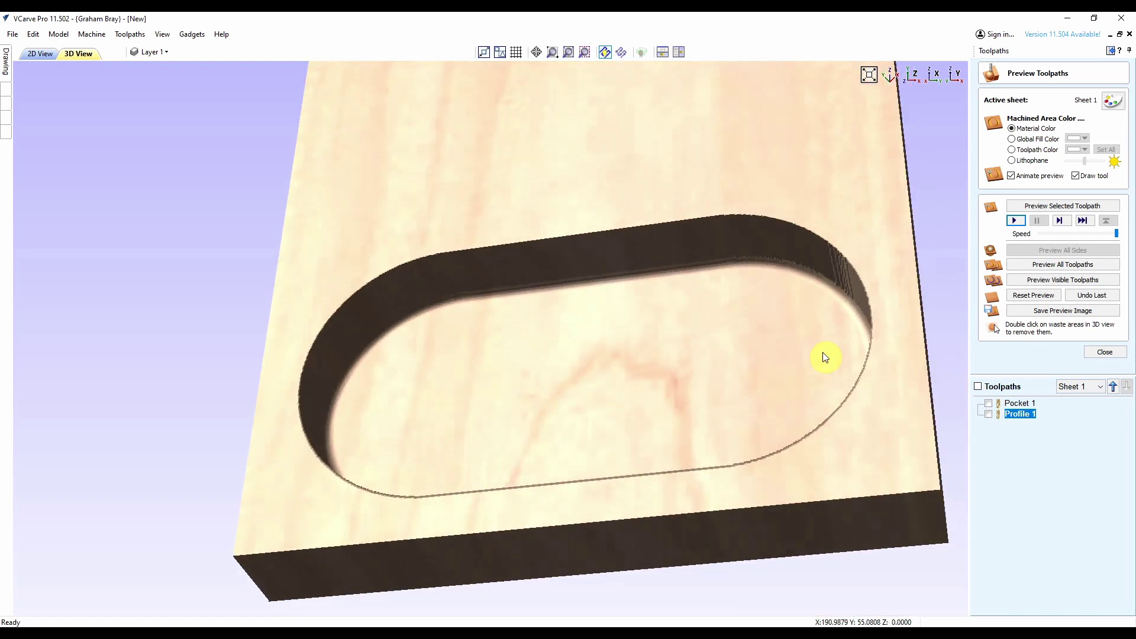
{"action": "left_click_drag", "start_coordinate": [687, 357], "coordinate": [661, 424]}
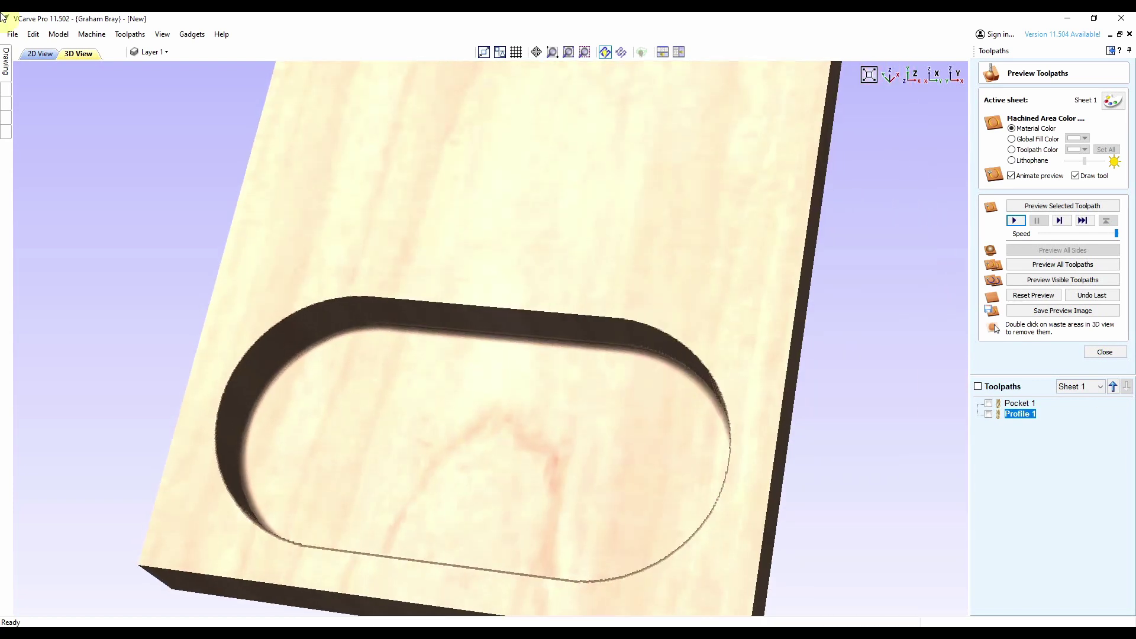
Step: Start a profile toolpath on the outer tray outline using the #46438 1/4" downcut spiral bit
{"action": "left_click", "coordinate": [1105, 353]}
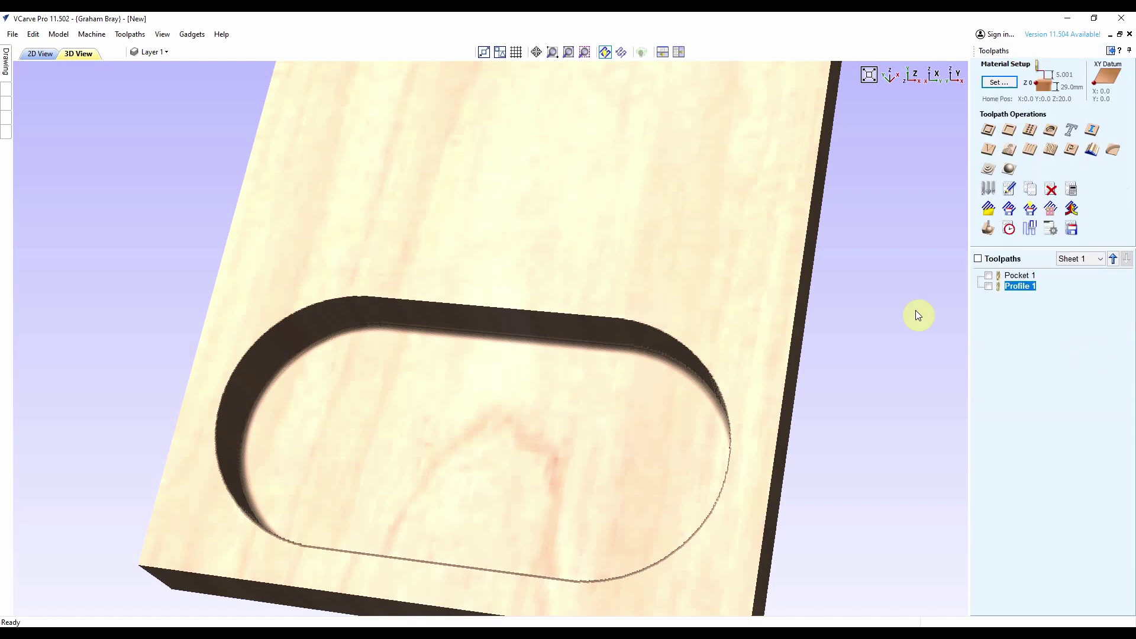
{"action": "left_click", "coordinate": [37, 54]}
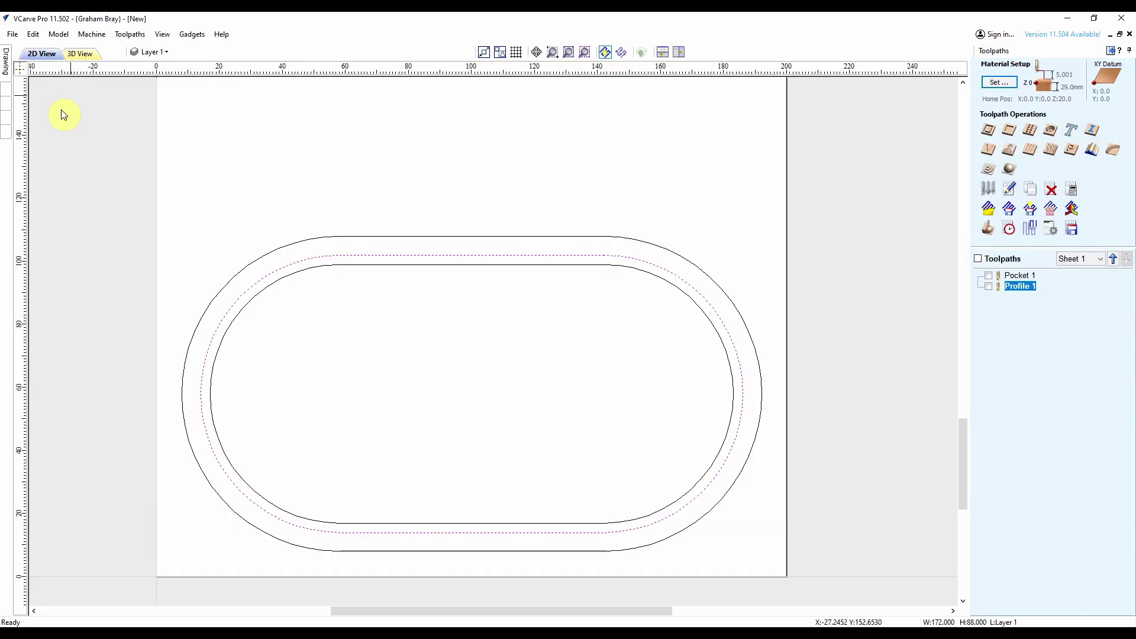
{"action": "left_click", "coordinate": [550, 238]}
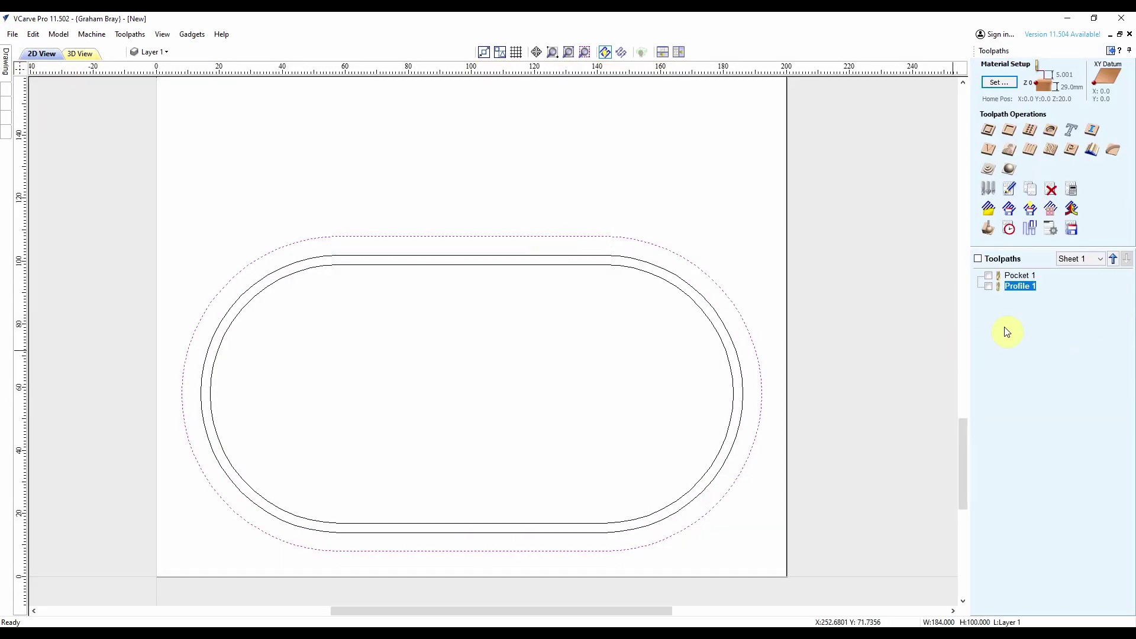
{"action": "left_click", "coordinate": [994, 137]}
{"action": "left_click", "coordinate": [988, 132]}
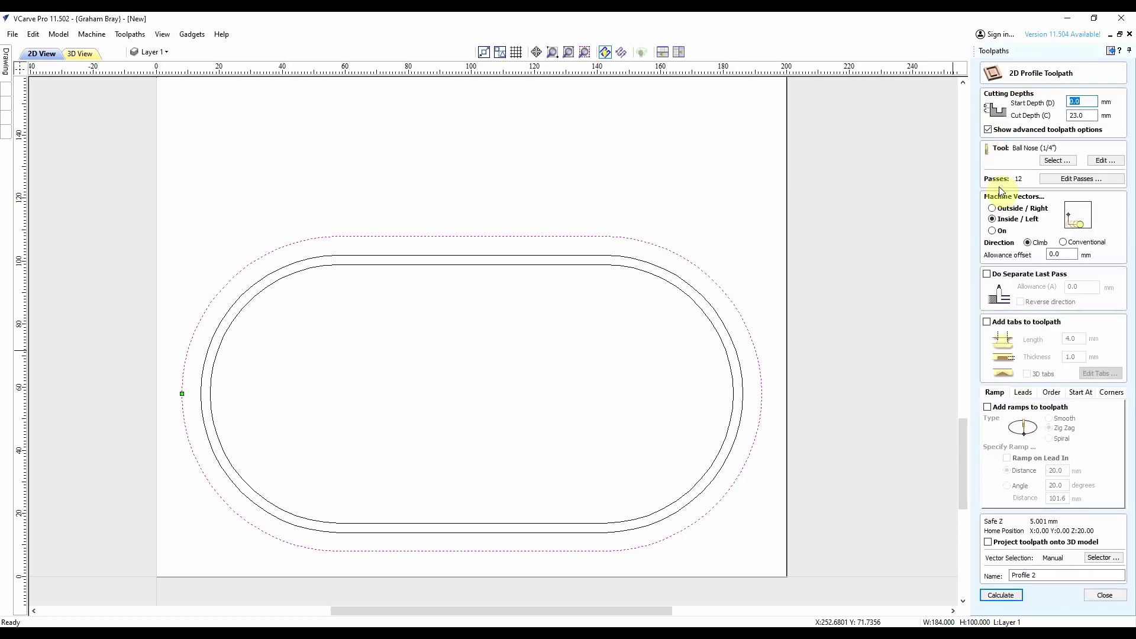
{"action": "left_click", "coordinate": [1059, 161]}
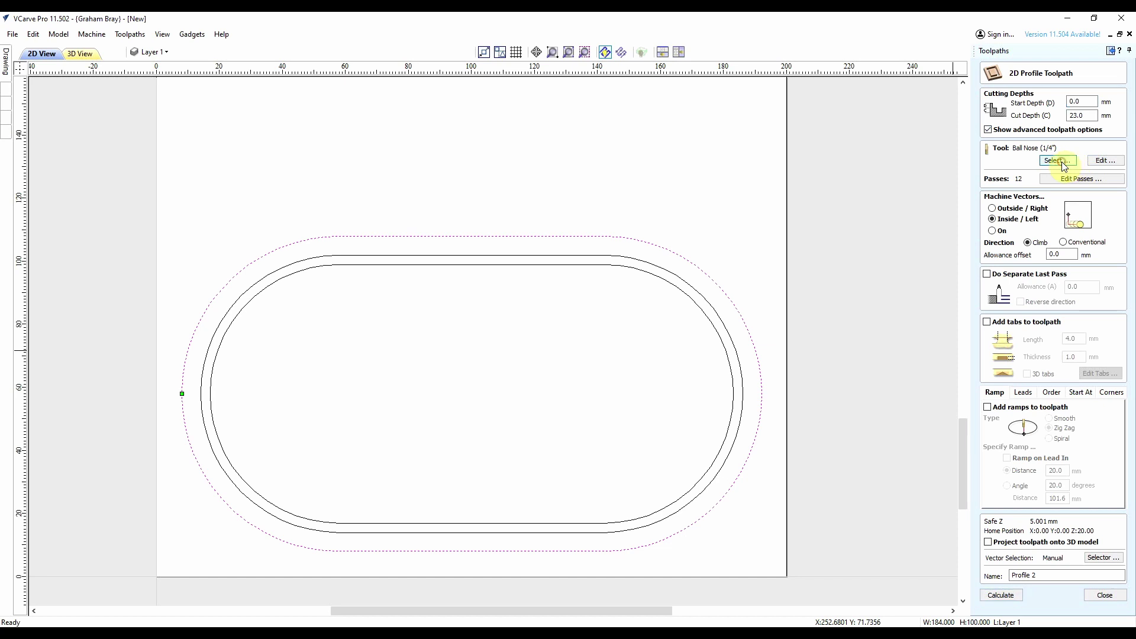
{"action": "scroll", "coordinate": [403, 367], "scroll_direction": "down", "scroll_amount": 8}
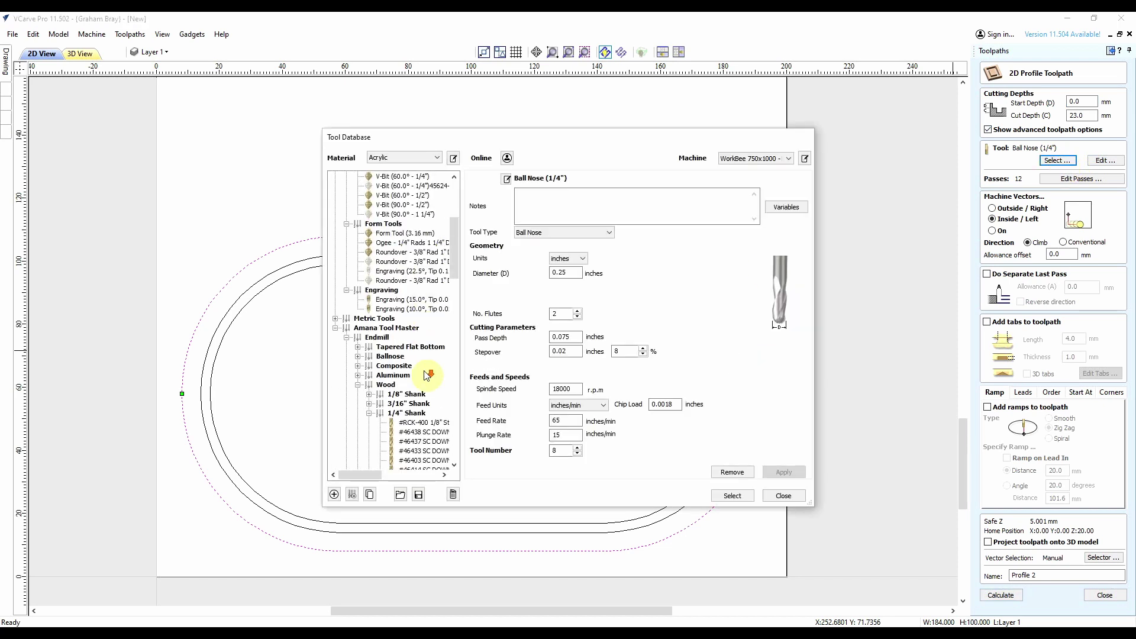
{"action": "left_click", "coordinate": [424, 375]}
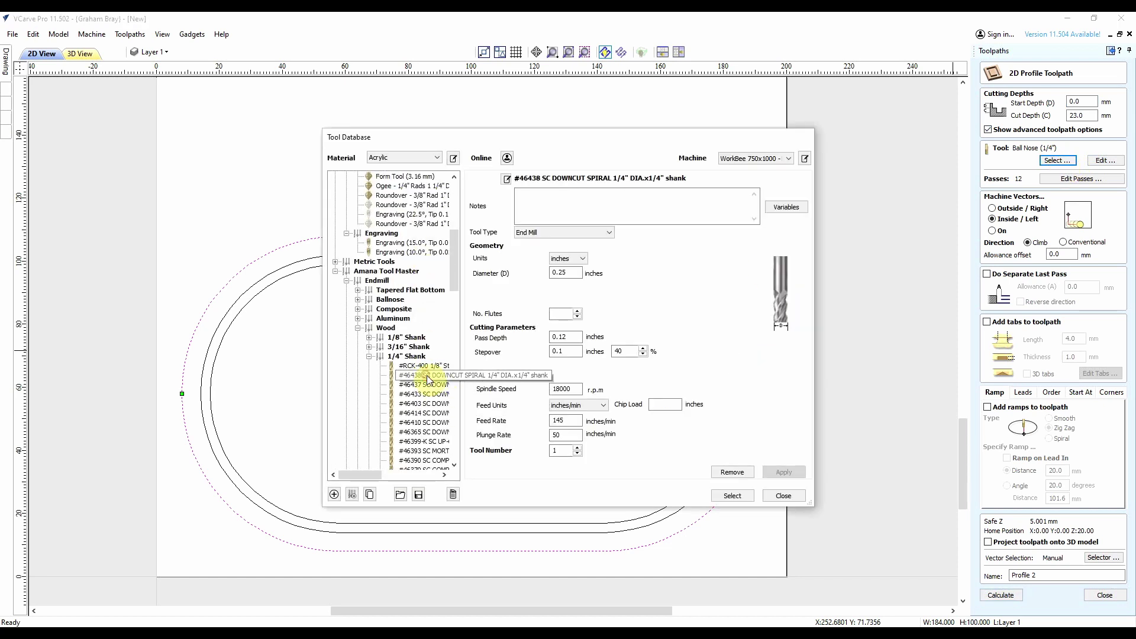
{"action": "left_click", "coordinate": [733, 497]}
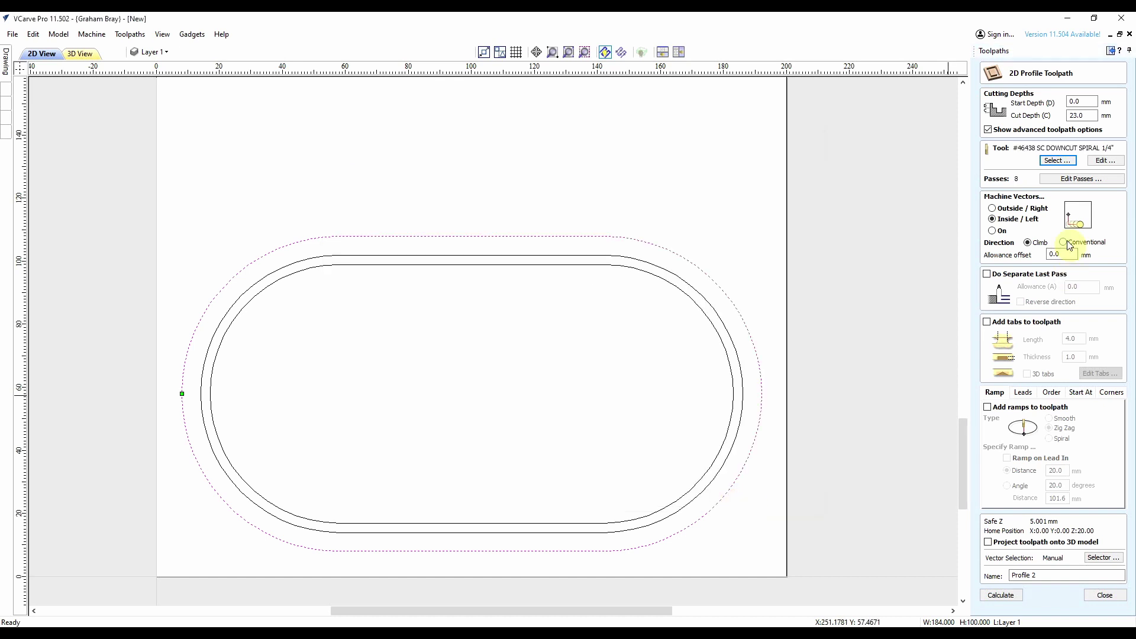
Step: Set the profile to 10 passes with an Outside / Right cut
{"action": "left_click", "coordinate": [1062, 181]}
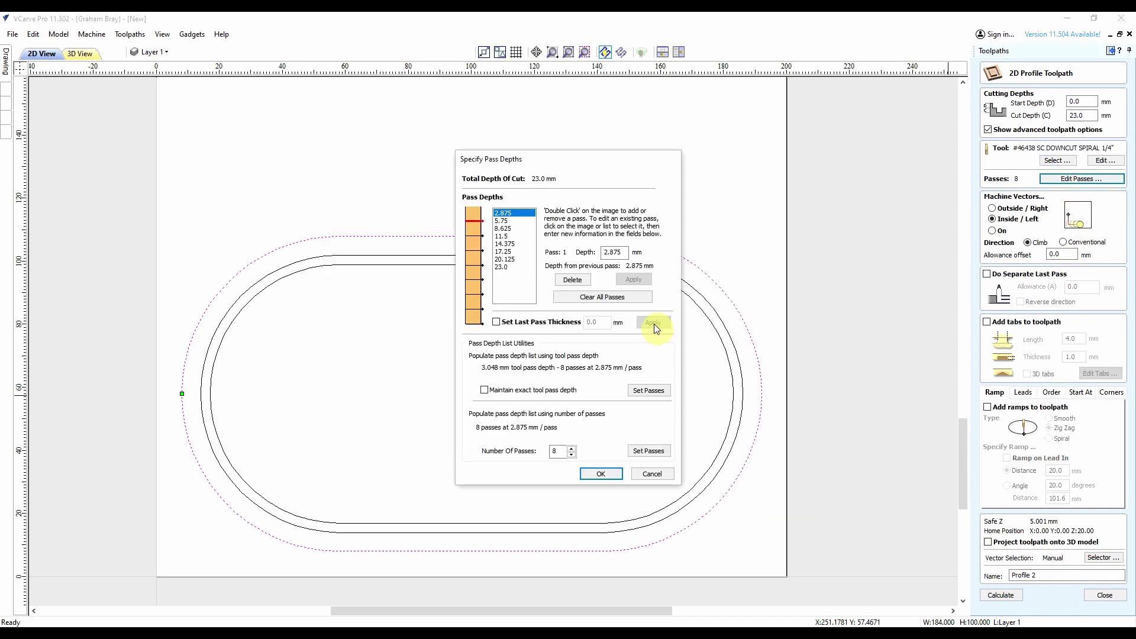
{"action": "left_click", "coordinate": [571, 449]}
{"action": "left_click", "coordinate": [571, 448]}
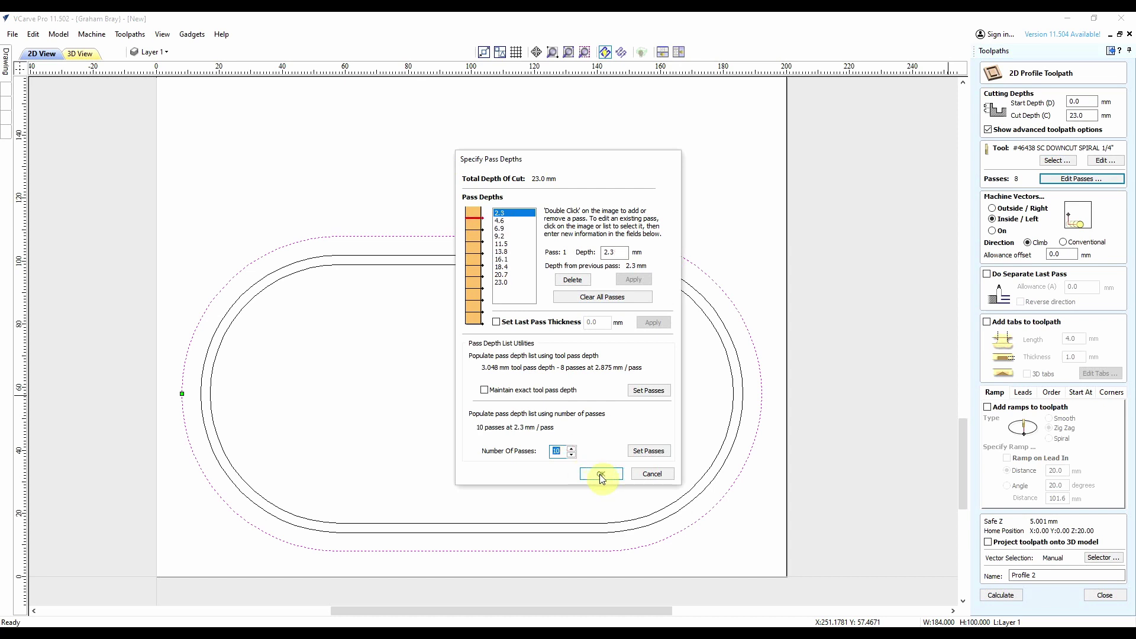
{"action": "left_click", "coordinate": [601, 475]}
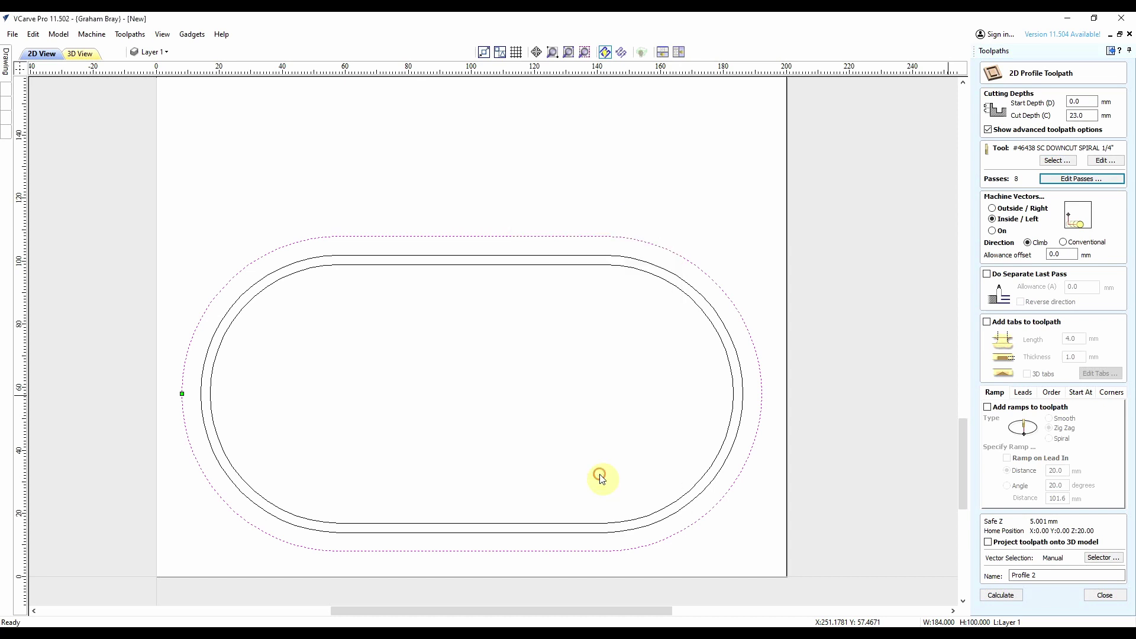
{"action": "left_click", "coordinate": [1019, 210]}
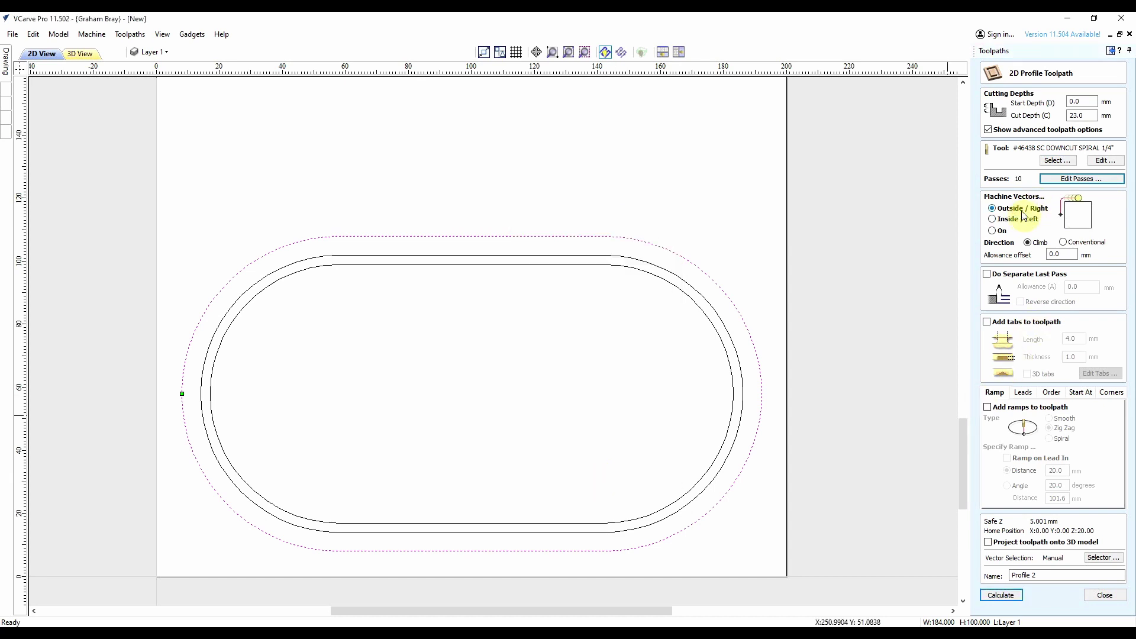
Step: Name the toolpath Outside Profile 2, calculate it, and preview the cut around the tray
{"action": "left_click", "coordinate": [1055, 575]}
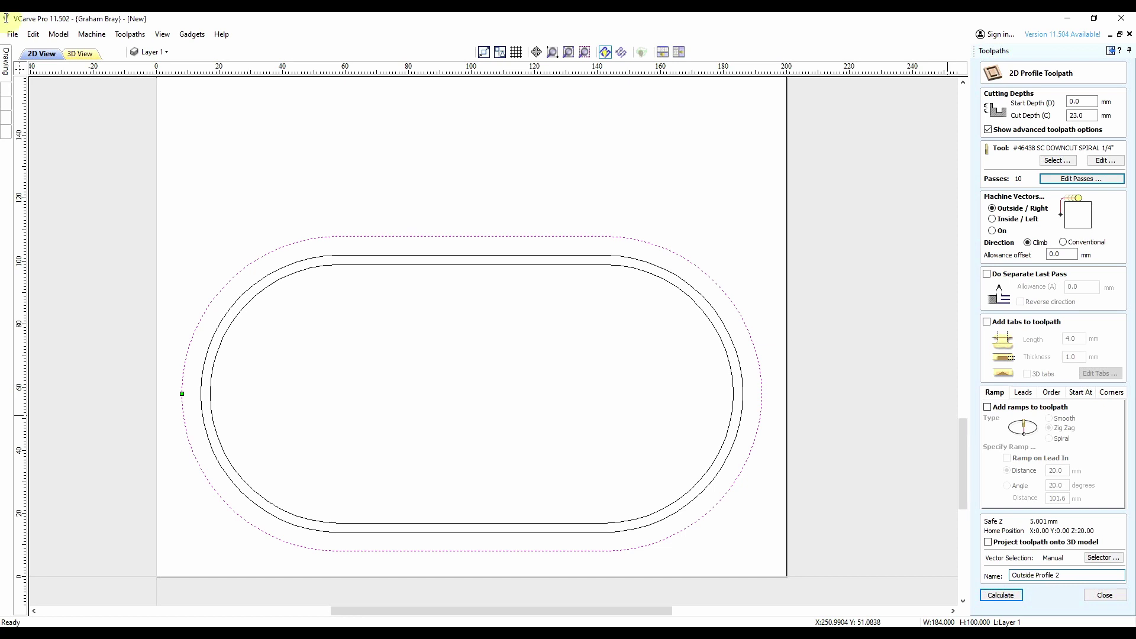
{"action": "left_click", "coordinate": [1000, 596]}
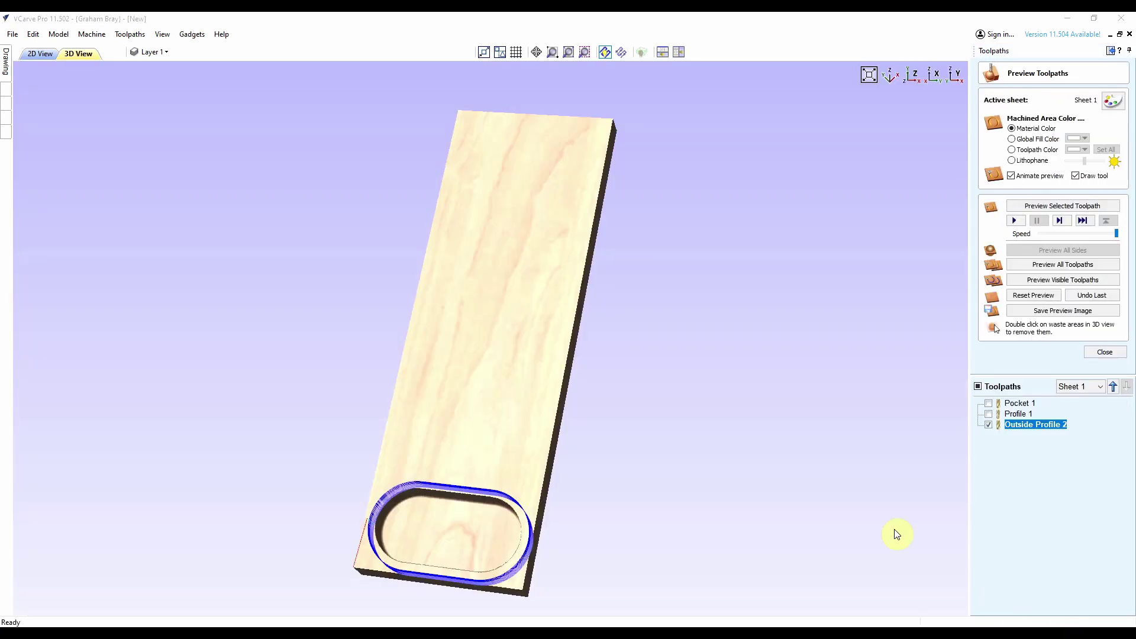
{"action": "left_click", "coordinate": [1015, 220]}
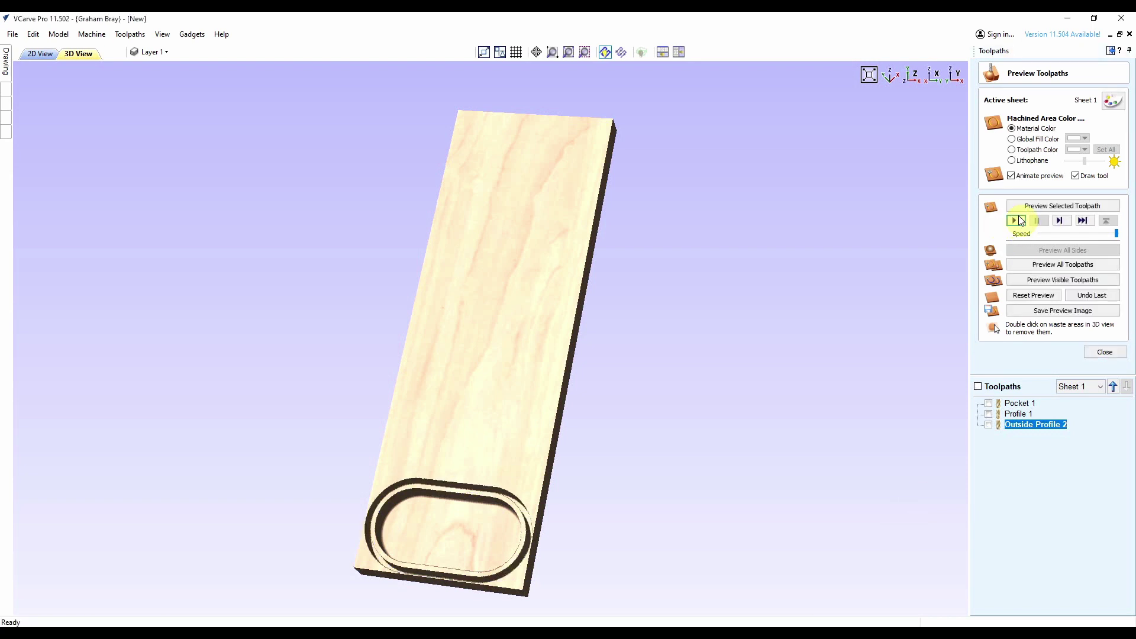
{"action": "scroll", "coordinate": [440, 554], "scroll_direction": "up", "scroll_amount": 5}
{"action": "scroll", "coordinate": [442, 548], "scroll_direction": "up", "scroll_amount": 4}
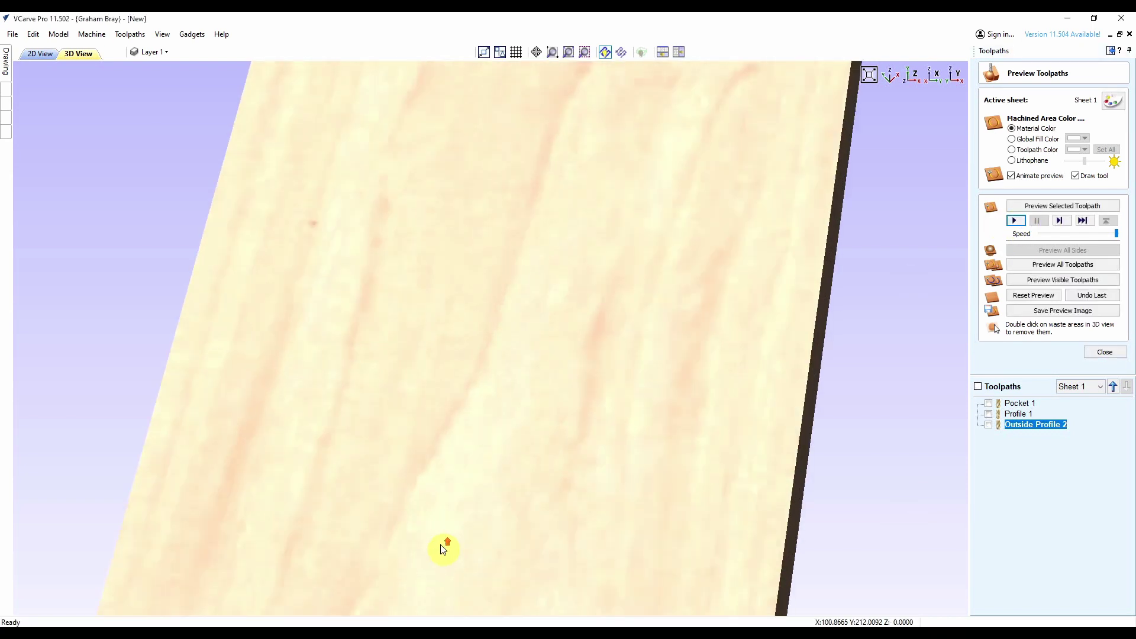
{"action": "scroll", "coordinate": [627, 272], "scroll_direction": "down", "scroll_amount": 5}
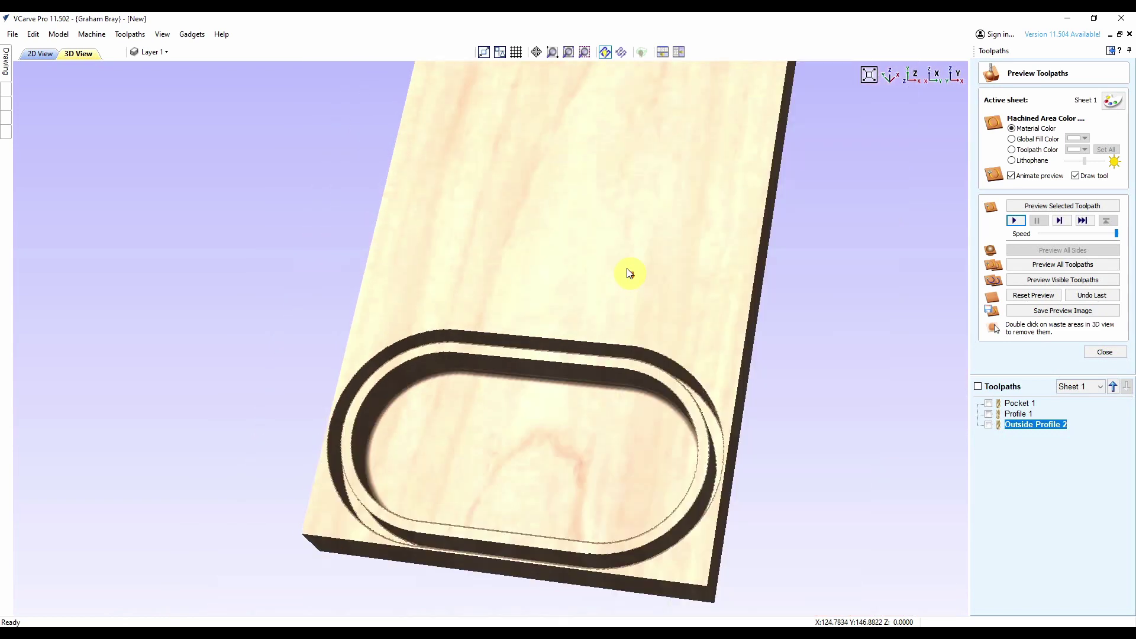
{"action": "middle_click_drag", "start_coordinate": [547, 447], "coordinate": [602, 456]}
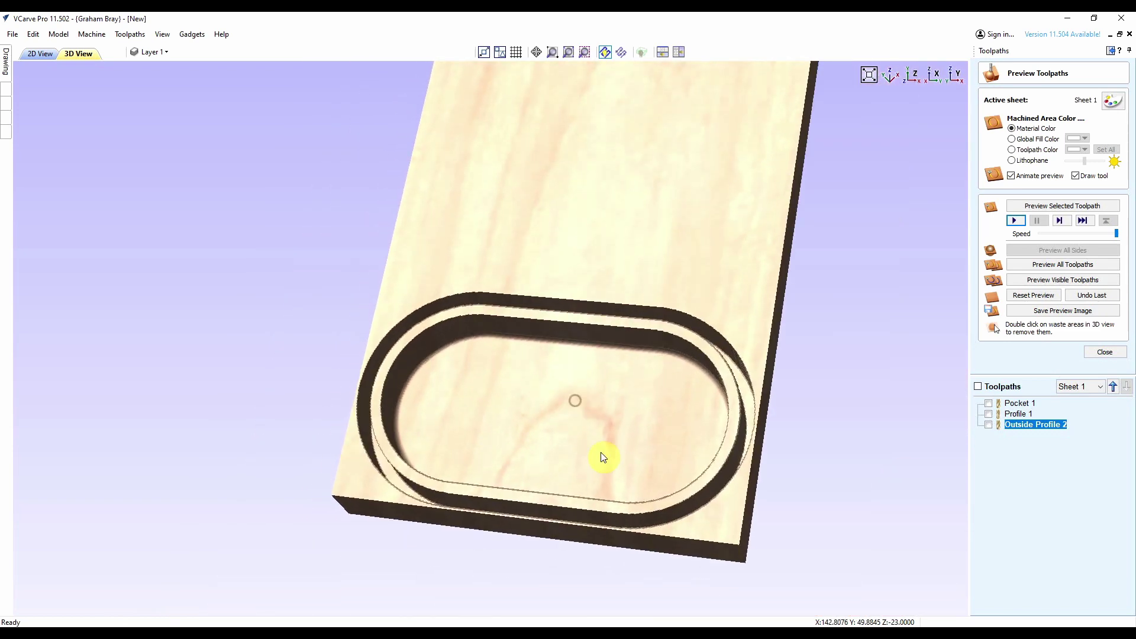
{"action": "mouse_move", "coordinate": [598, 417]}
{"action": "left_mouse_down"}
{"action": "mouse_move", "coordinate": [720, 424]}
{"action": "mouse_move", "coordinate": [610, 421]}
{"action": "left_mouse_up"}
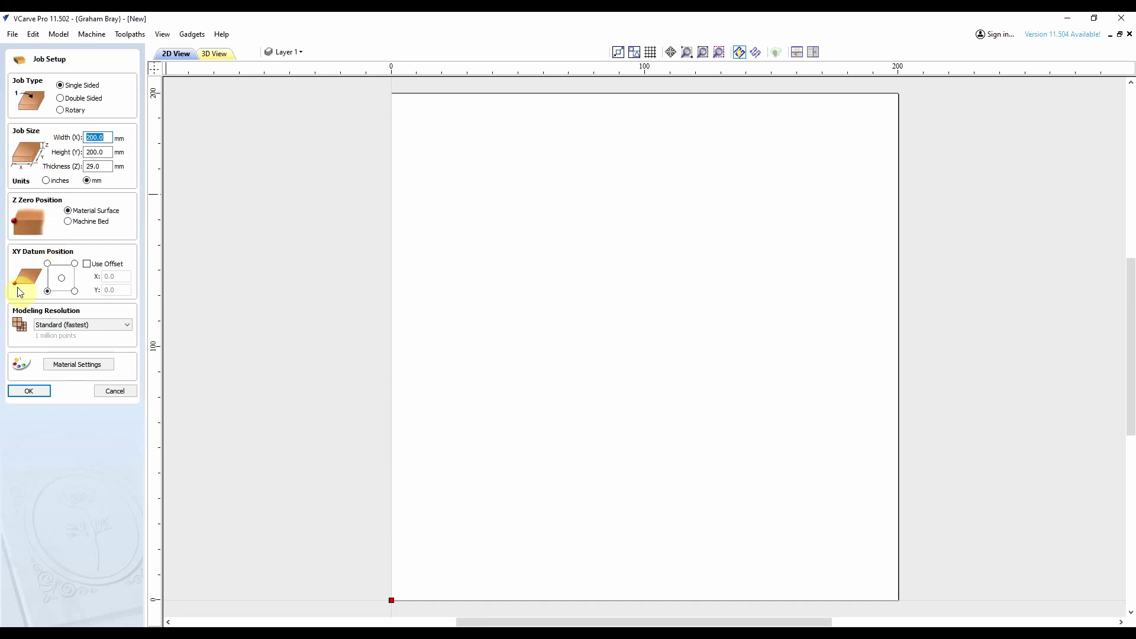
Step: Confirm the 200 × 200 mm, 29 mm thick job and start drawing a rectangle
{"action": "left_click", "coordinate": [28, 391]}
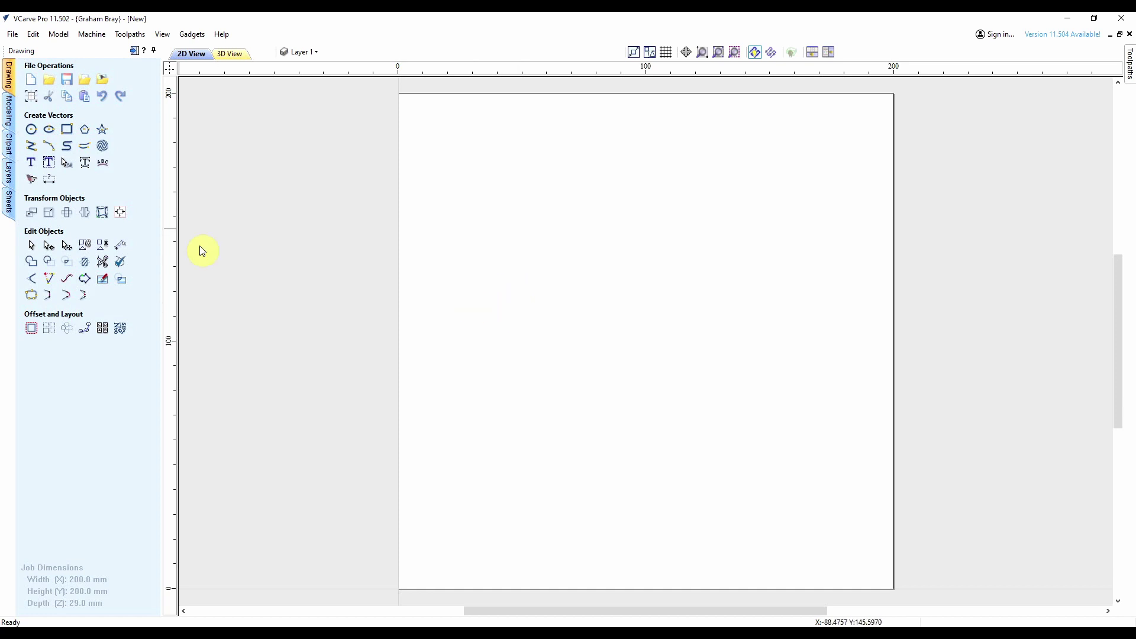
{"action": "left_click", "coordinate": [66, 129]}
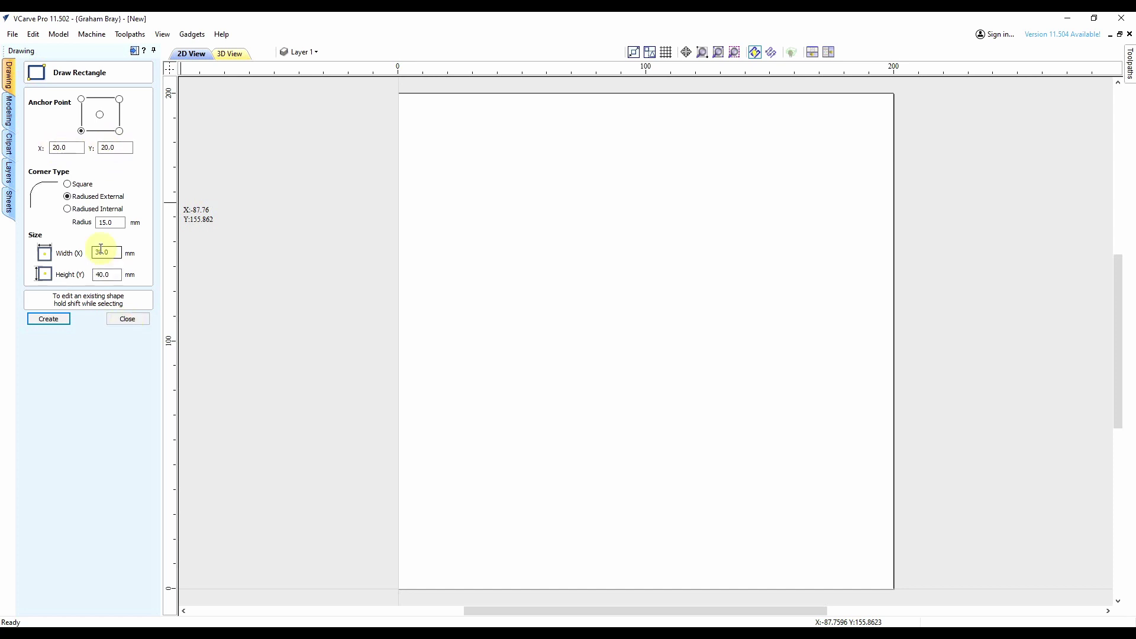
Step: Draw a 160 × 160 mm square-cornered rectangle at X 20, Y 20
{"action": "left_click_drag", "start_coordinate": [112, 248], "coordinate": [80, 253]}
{"action": "left_click", "coordinate": [67, 184]}
{"action": "left_click", "coordinate": [52, 320]}
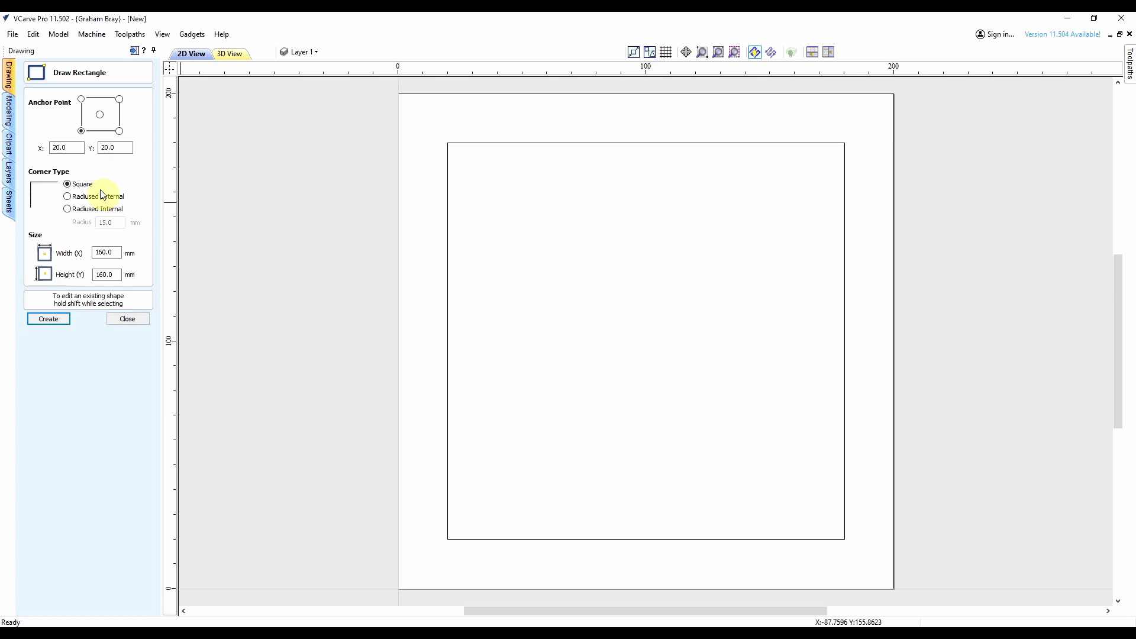
Step: Add a 30 × 40 mm rectangle with 15 mm radiused corners at the square's lower-left
{"action": "left_click", "coordinate": [68, 197]}
{"action": "left_click_drag", "start_coordinate": [117, 251], "coordinate": [66, 259]}
{"action": "left_click", "coordinate": [48, 321]}
{"action": "left_click", "coordinate": [127, 321]}
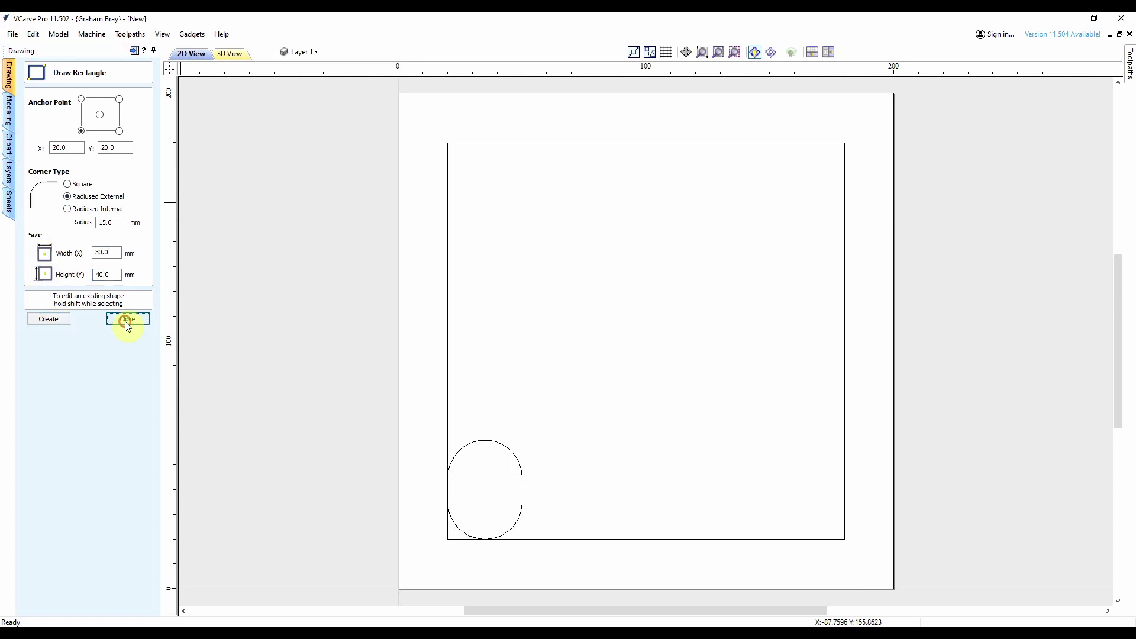
Step: Centre the small rounded rectangle on the square and rotate it 45°
{"action": "left_click", "coordinate": [30, 240]}
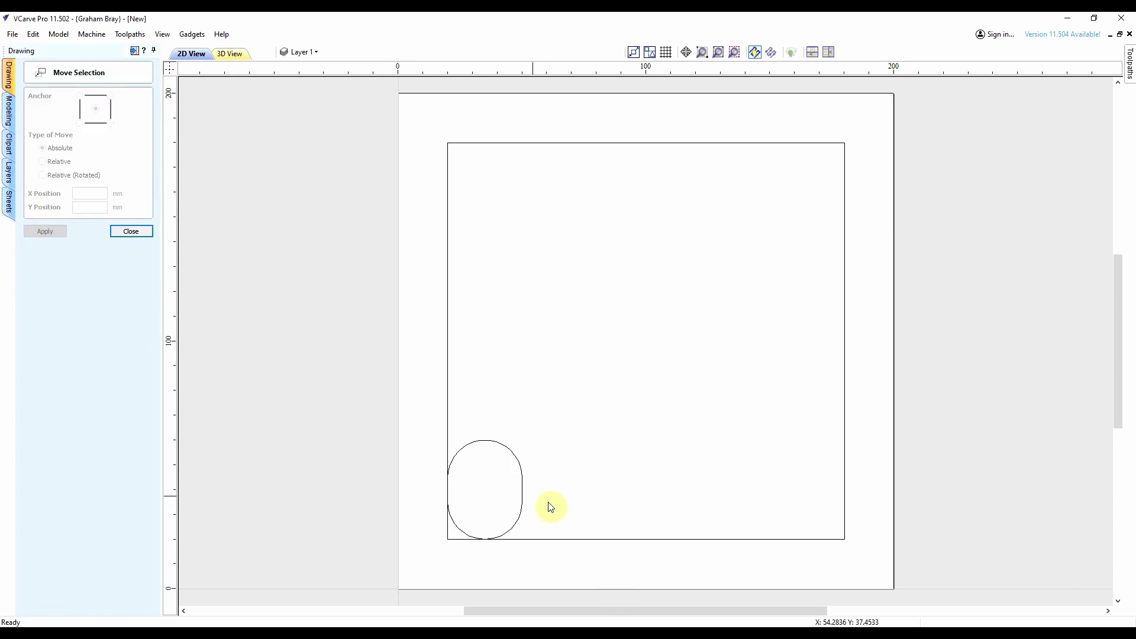
{"action": "left_click", "coordinate": [522, 482]}
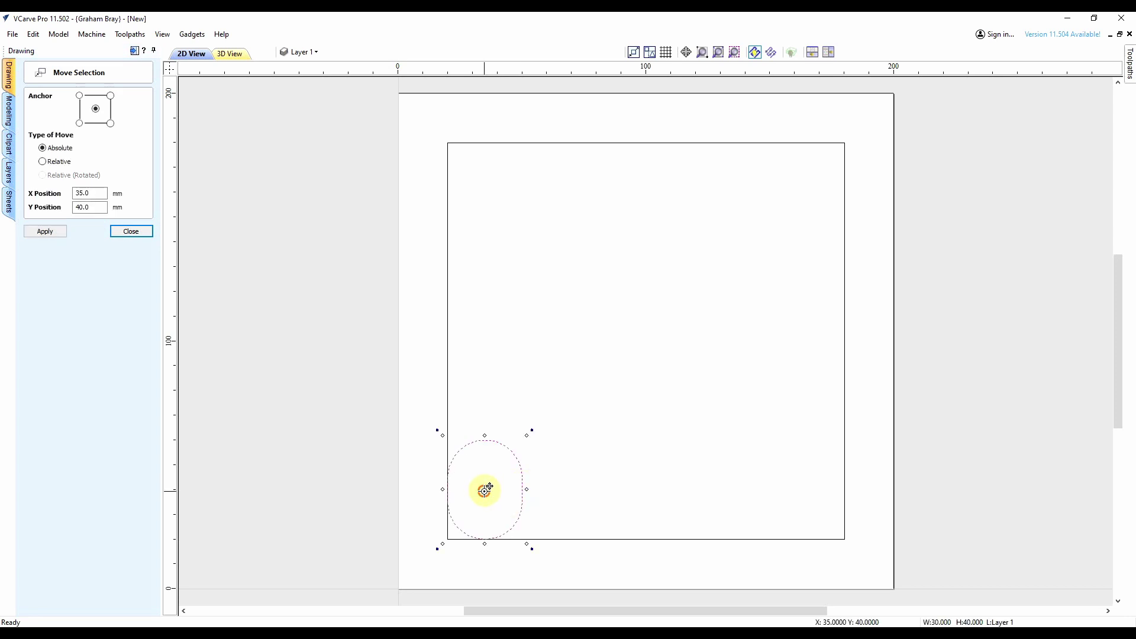
{"action": "left_click_drag", "start_coordinate": [485, 490], "coordinate": [632, 301]}
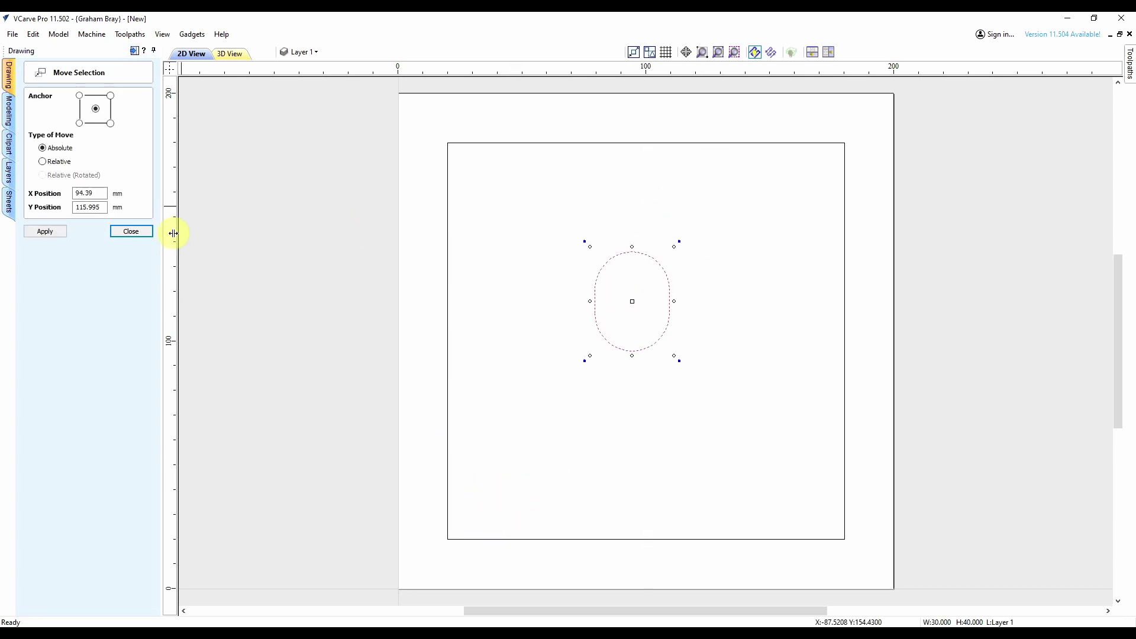
{"action": "left_click", "coordinate": [131, 232]}
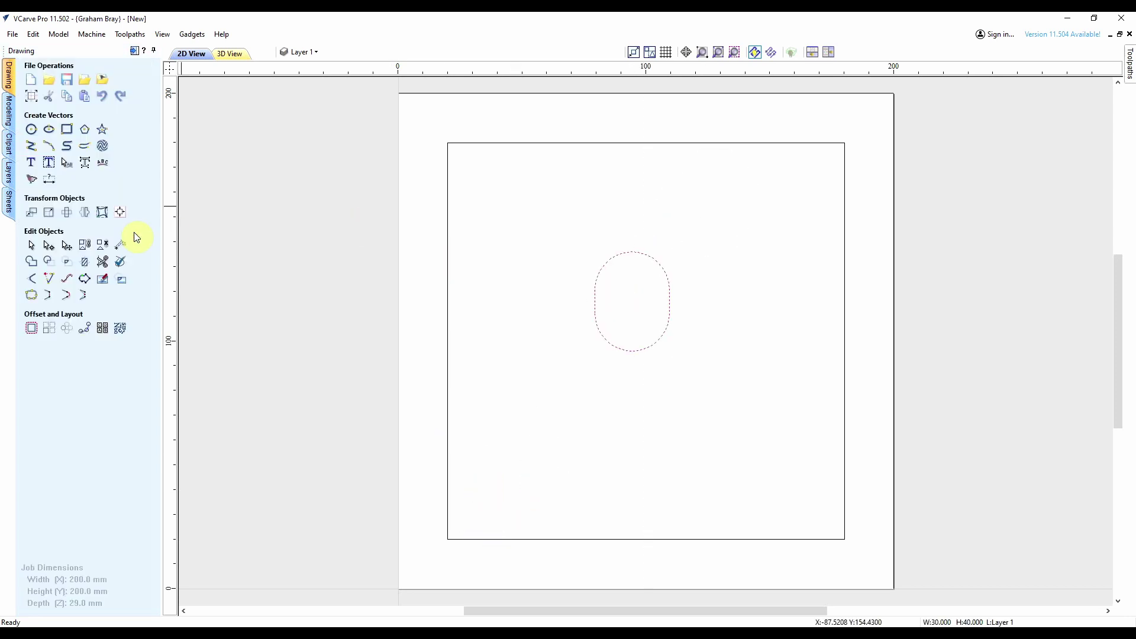
{"action": "left_click", "coordinate": [68, 213]}
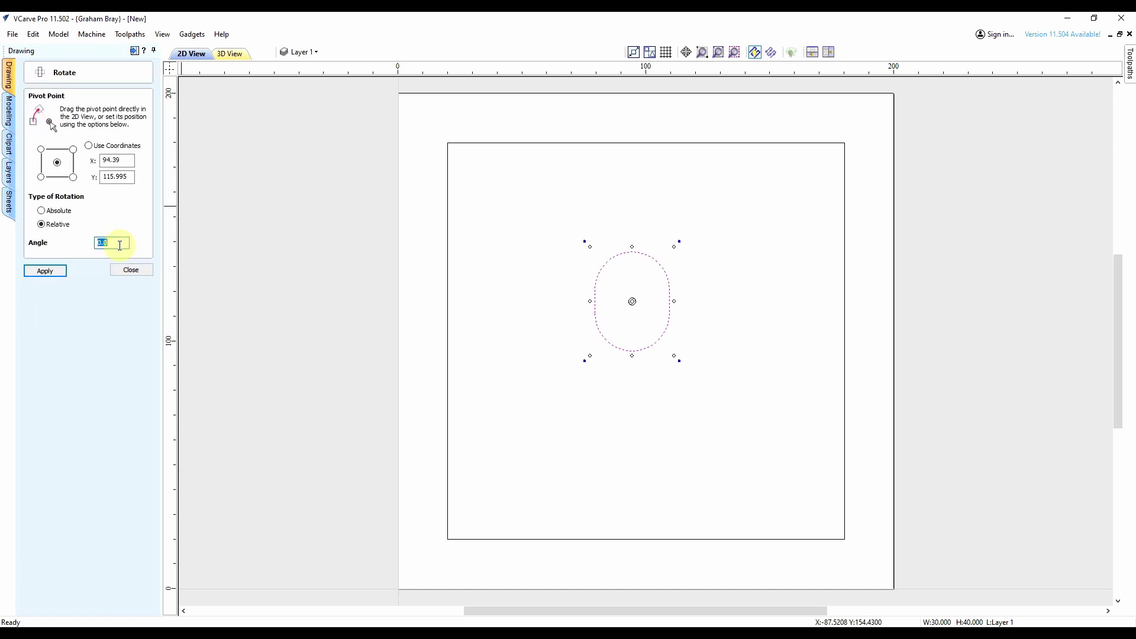
{"action": "left_click", "coordinate": [45, 274]}
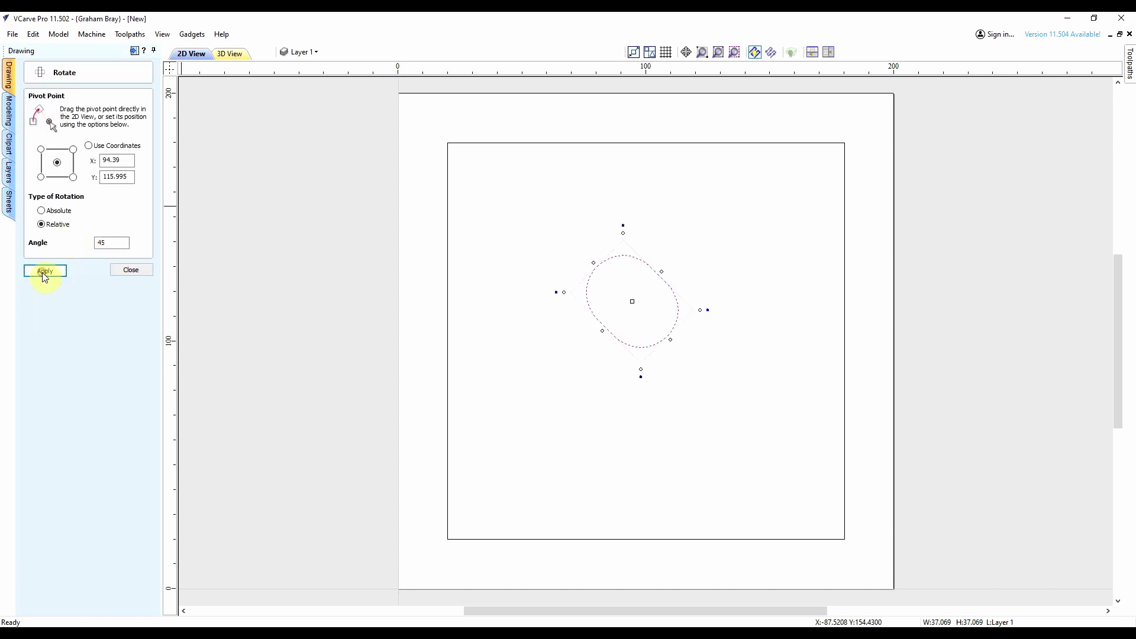
{"action": "left_click", "coordinate": [131, 270]}
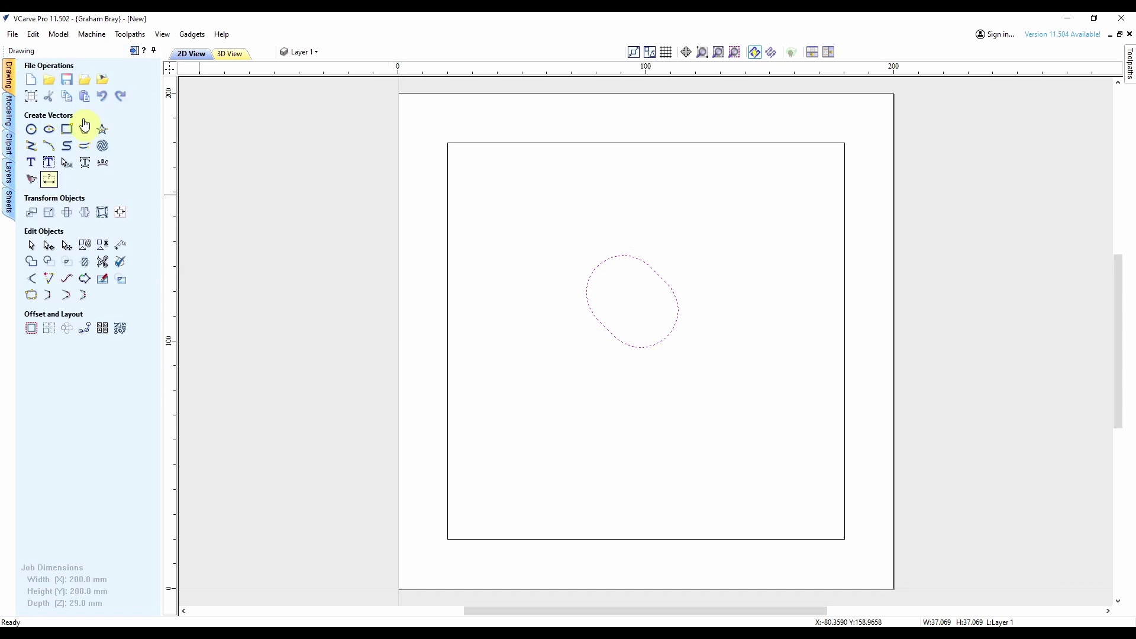
Step: Move the tilted shape to X 20, Y 180 on the square's top-left corner
{"action": "left_click", "coordinate": [32, 212]}
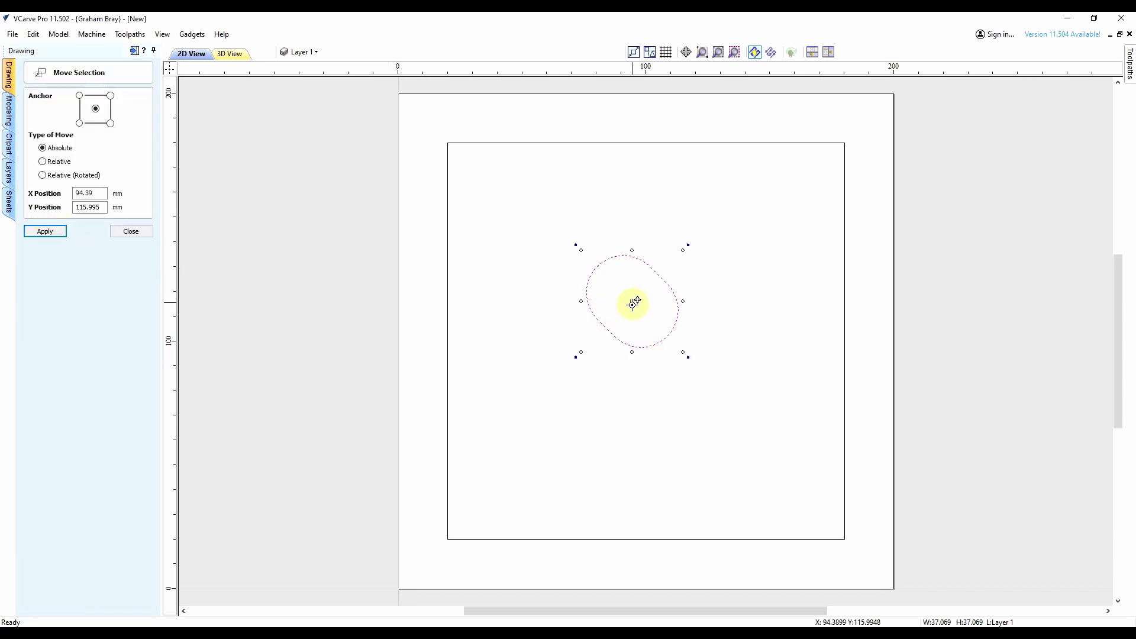
{"action": "left_click_drag", "start_coordinate": [633, 303], "coordinate": [451, 145]}
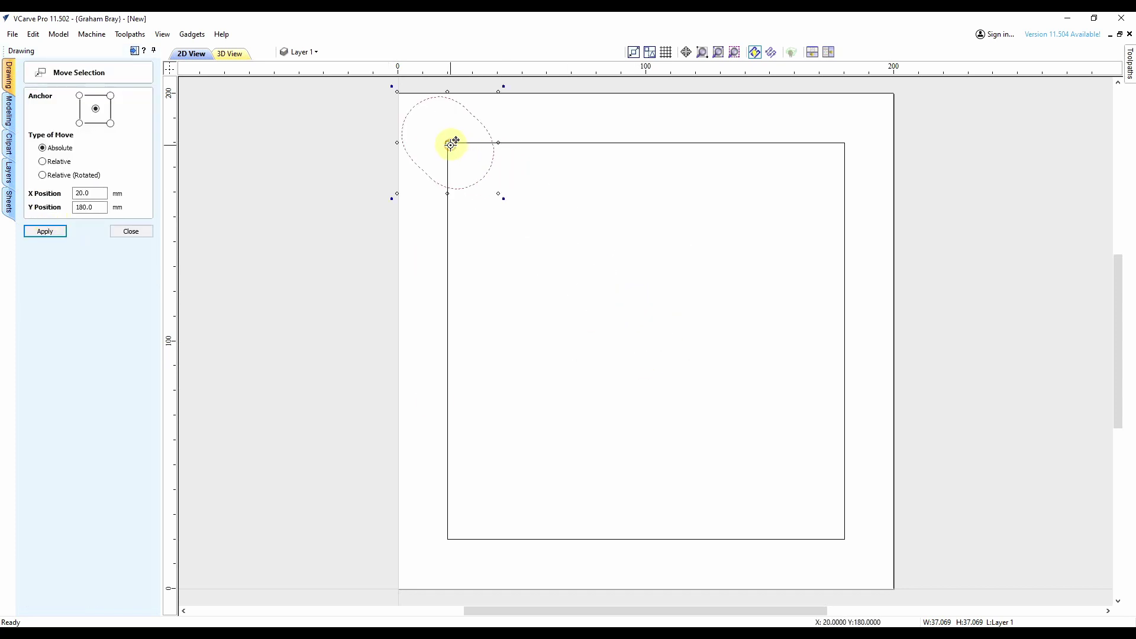
{"action": "left_click_drag", "start_coordinate": [451, 144], "coordinate": [448, 143]}
Step: Mirror copies of the tilted shape onto the top-right, bottom-right and bottom-left corners
{"action": "left_click", "coordinate": [142, 235]}
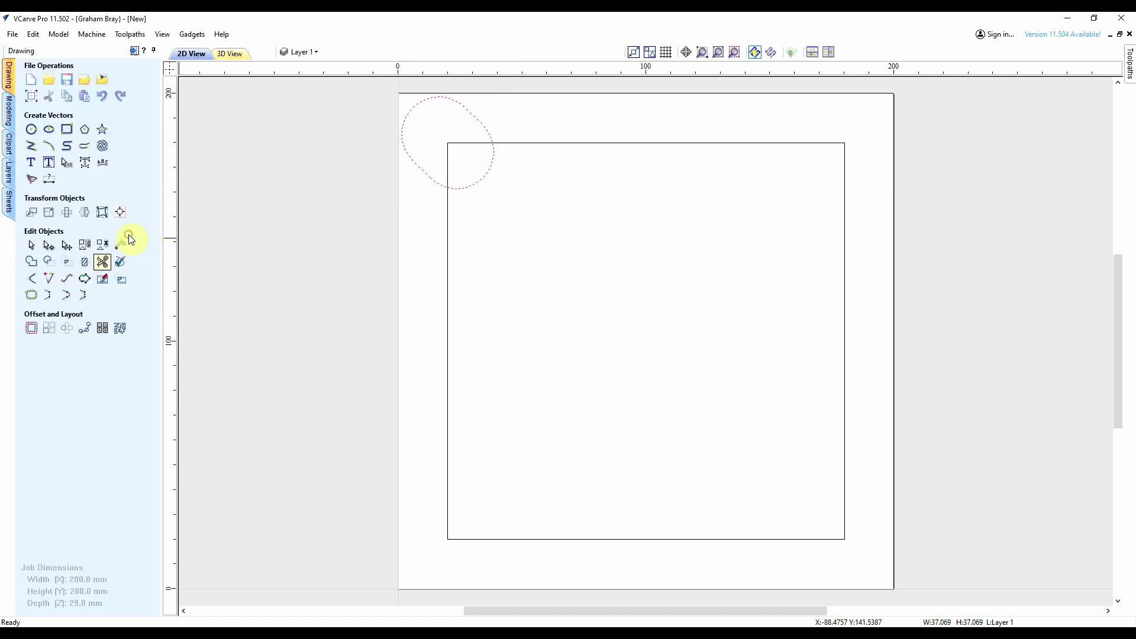
{"action": "left_click", "coordinate": [86, 214]}
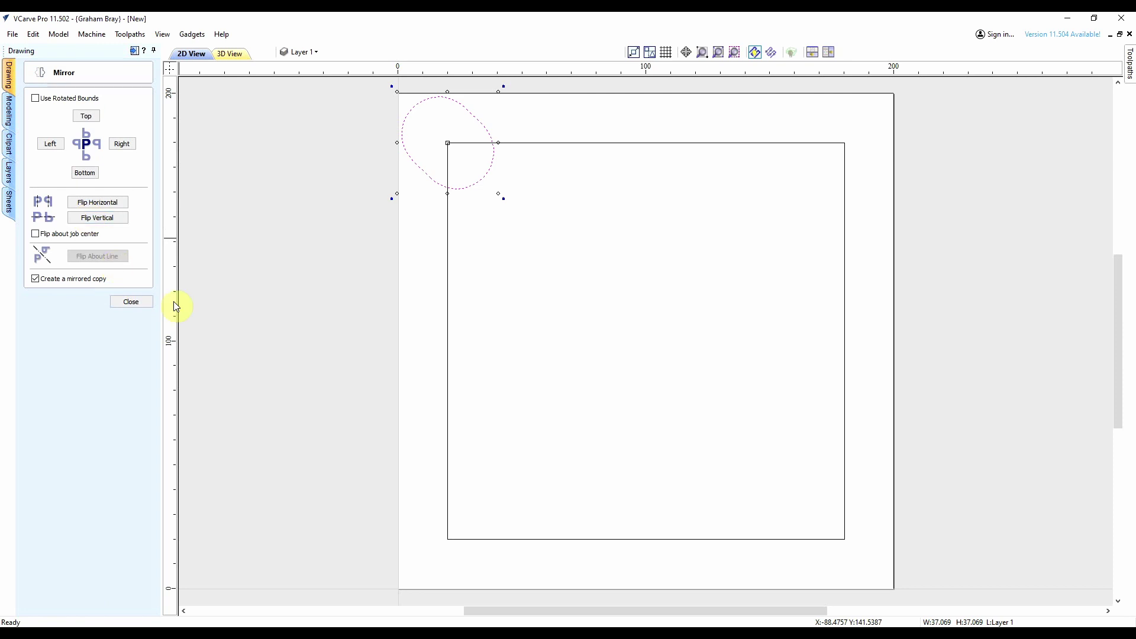
{"action": "left_click", "coordinate": [115, 145]}
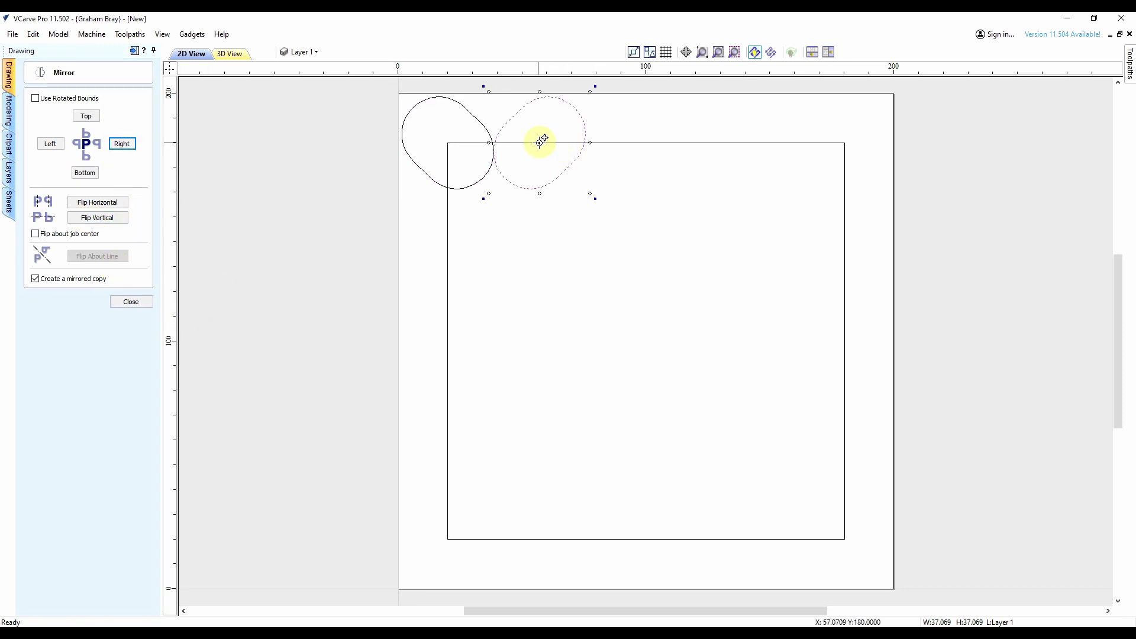
{"action": "left_click_drag", "start_coordinate": [540, 145], "coordinate": [845, 145]}
{"action": "left_click", "coordinate": [93, 171]}
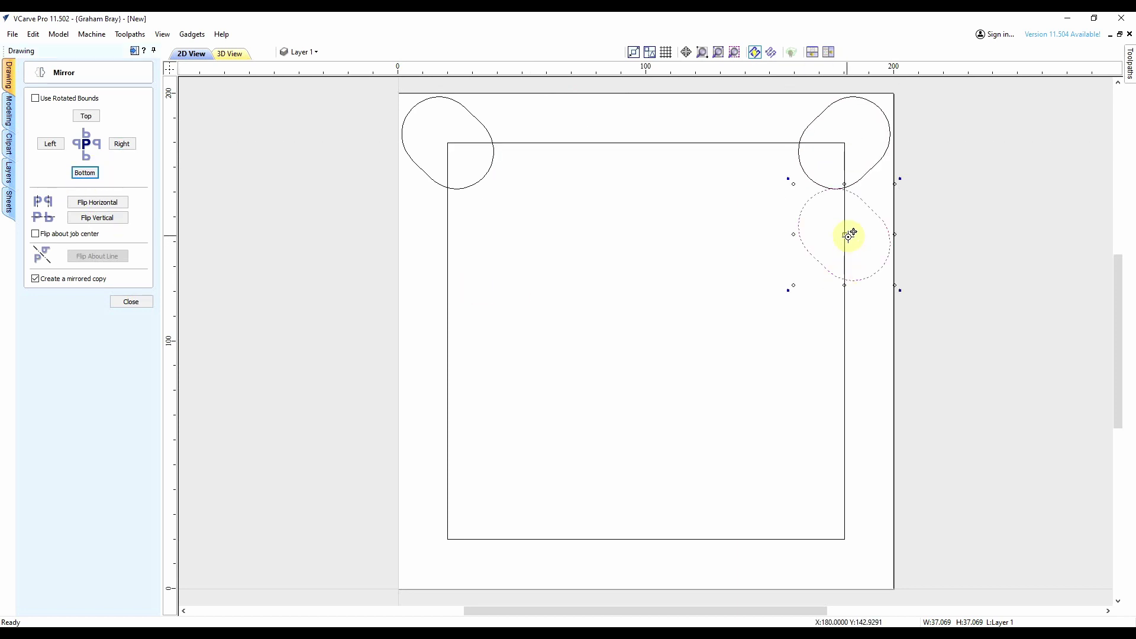
{"action": "left_click_drag", "start_coordinate": [841, 231], "coordinate": [844, 539]}
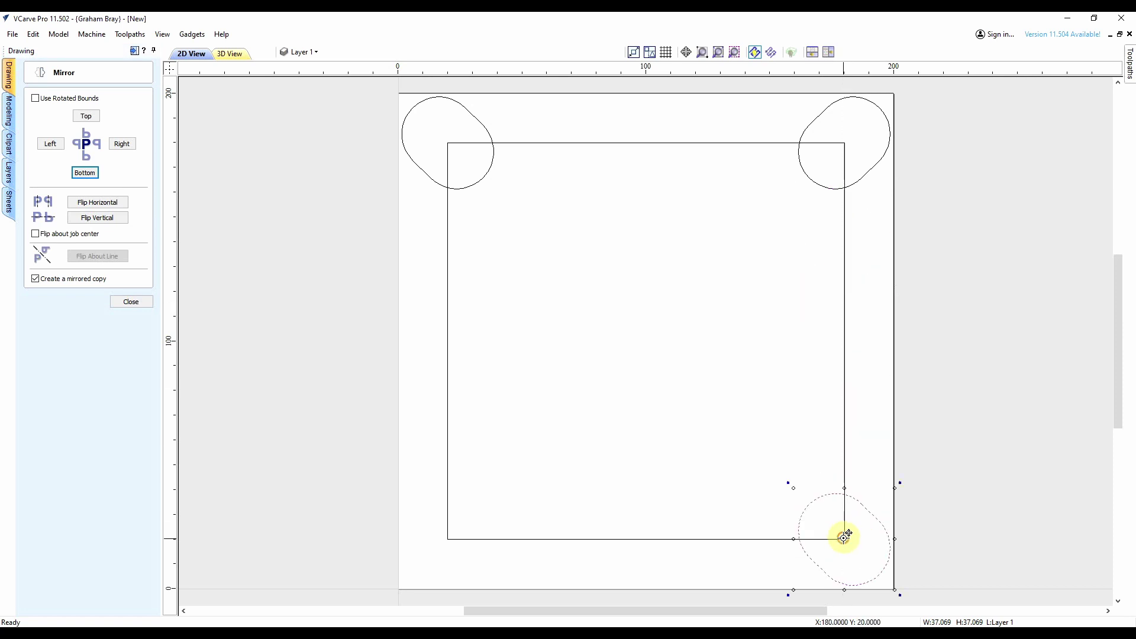
{"action": "left_click", "coordinate": [51, 143]}
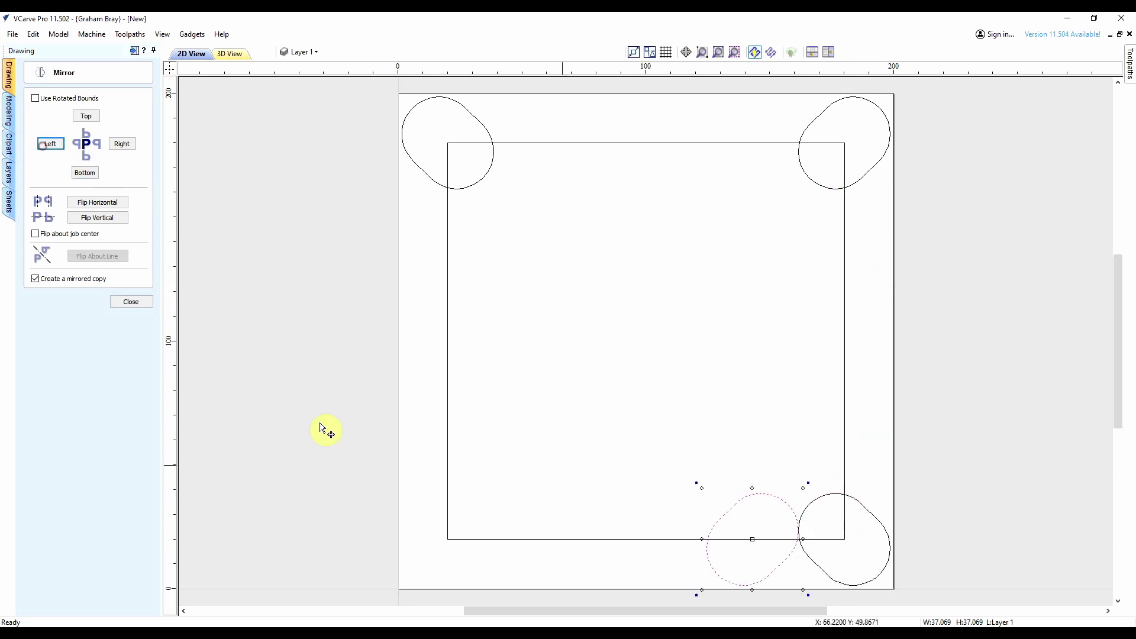
{"action": "left_click_drag", "start_coordinate": [752, 542], "coordinate": [457, 540]}
{"action": "left_click", "coordinate": [131, 302]}
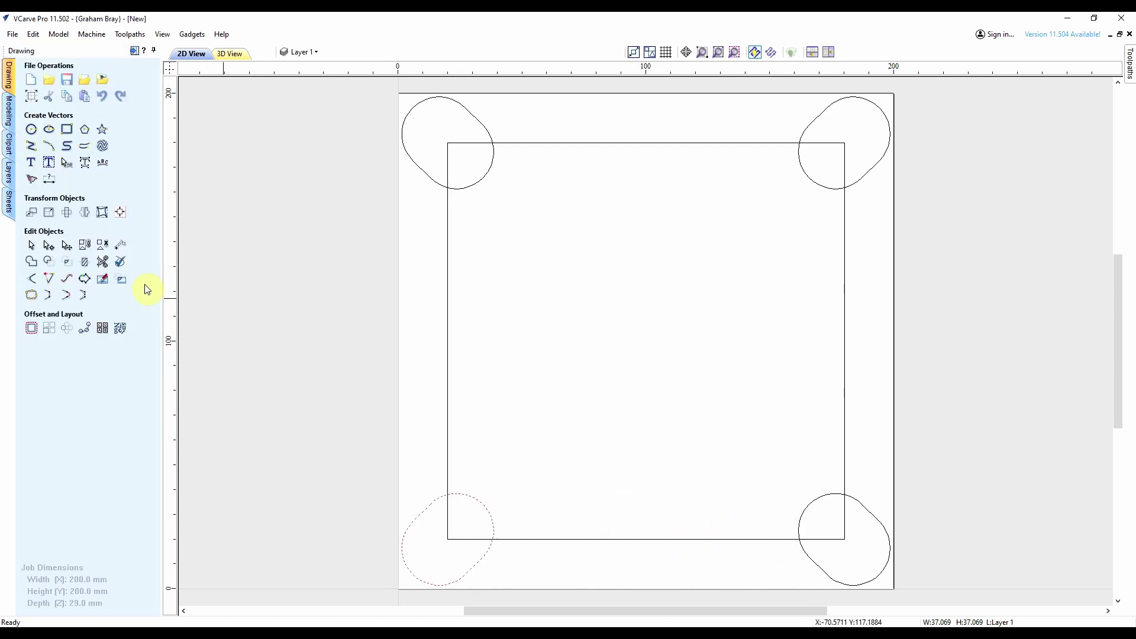
Step: Draw a 44 × 128 mm ellipse centred on the square's right edge
{"action": "left_click", "coordinate": [49, 129]}
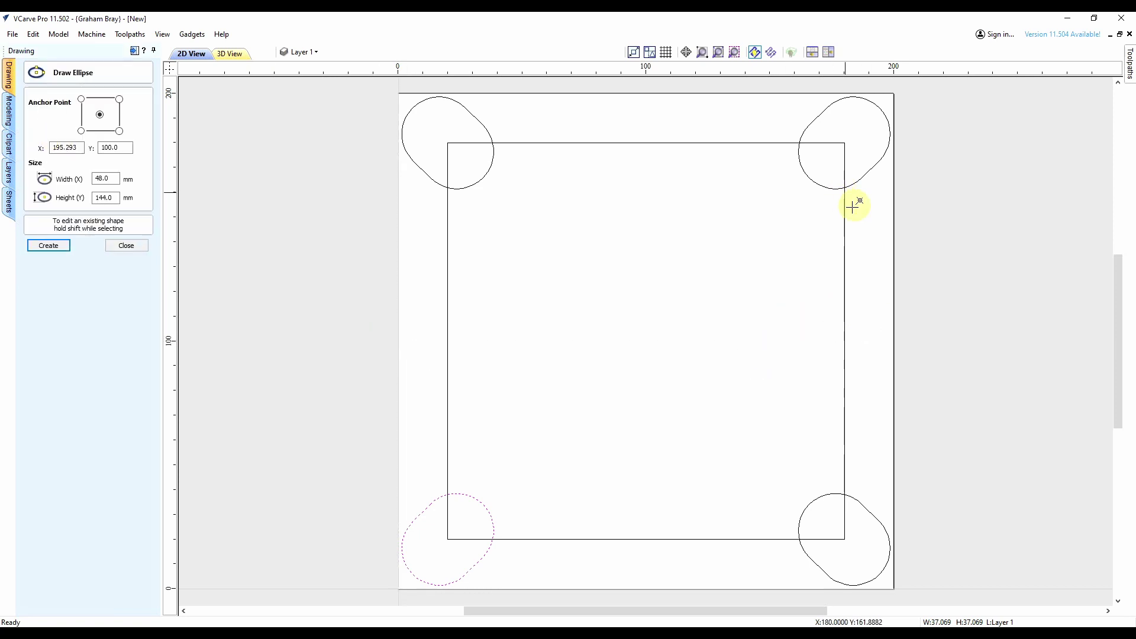
{"action": "left_click_drag", "start_coordinate": [849, 198], "coordinate": [795, 335]}
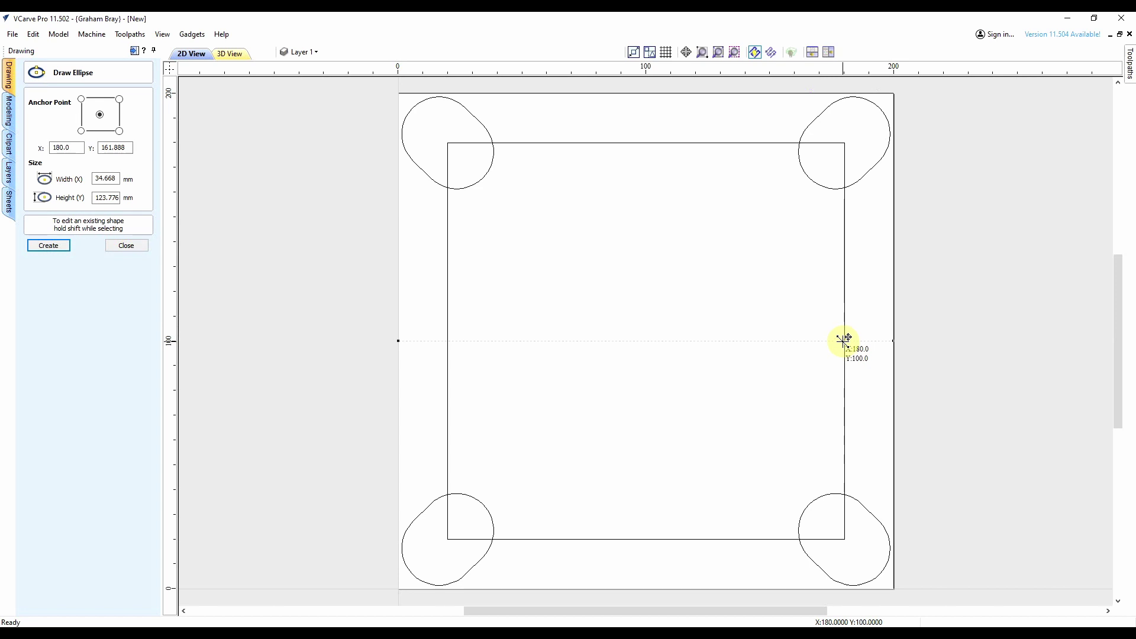
{"action": "left_click_drag", "start_coordinate": [845, 341], "coordinate": [780, 188]}
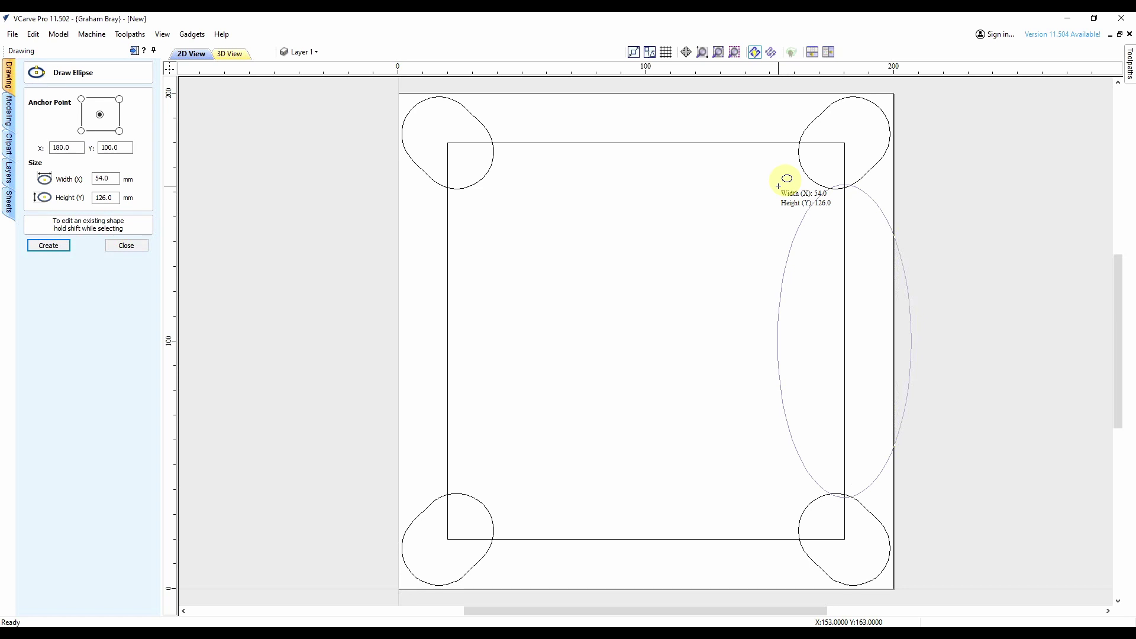
{"action": "left_click_drag", "start_coordinate": [779, 186], "coordinate": [777, 182]}
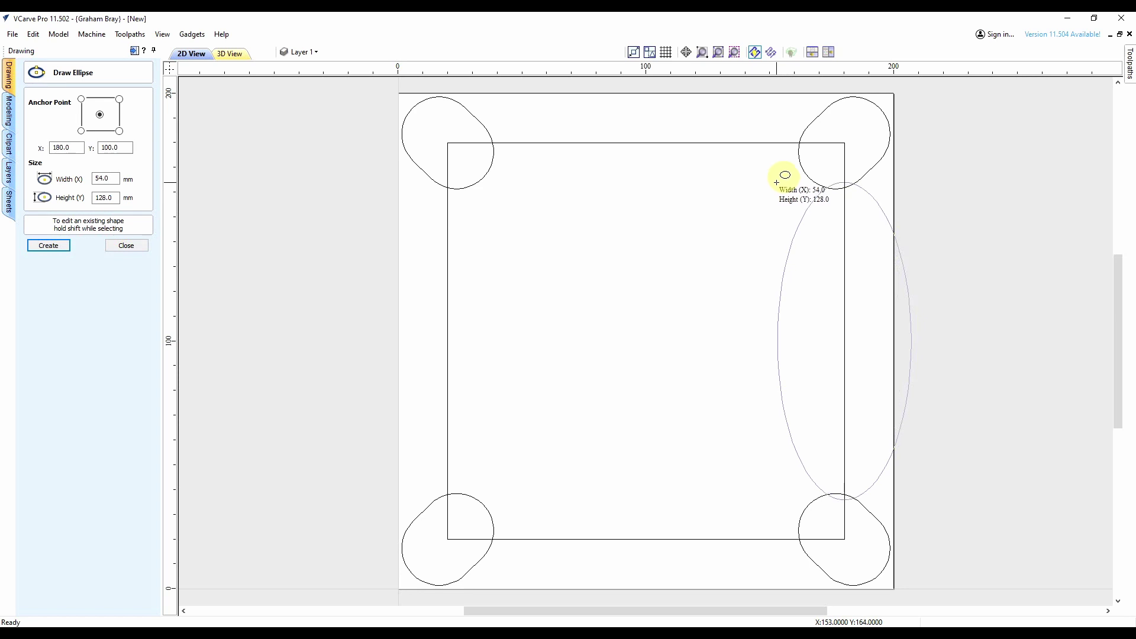
{"action": "left_click_drag", "start_coordinate": [777, 182], "coordinate": [789, 183]}
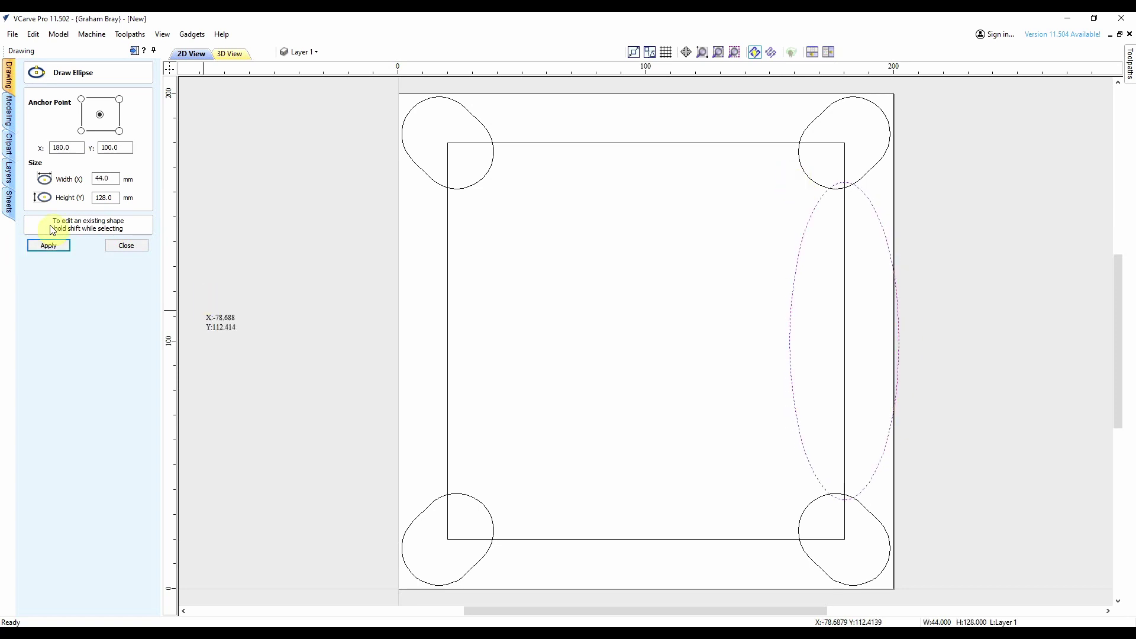
{"action": "left_click", "coordinate": [125, 248]}
Step: Stretch the ellipse to 44 × 140.85 mm, centred at X 194.656, Y 100, and check its size
{"action": "left_click", "coordinate": [31, 214]}
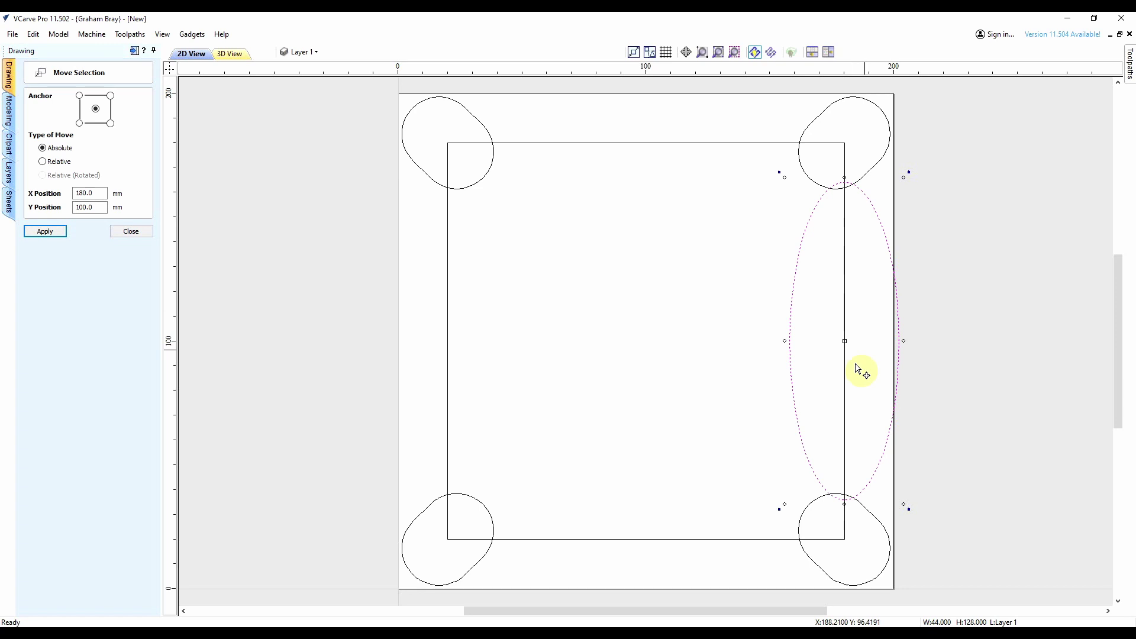
{"action": "left_click_drag", "start_coordinate": [845, 338], "coordinate": [863, 341]}
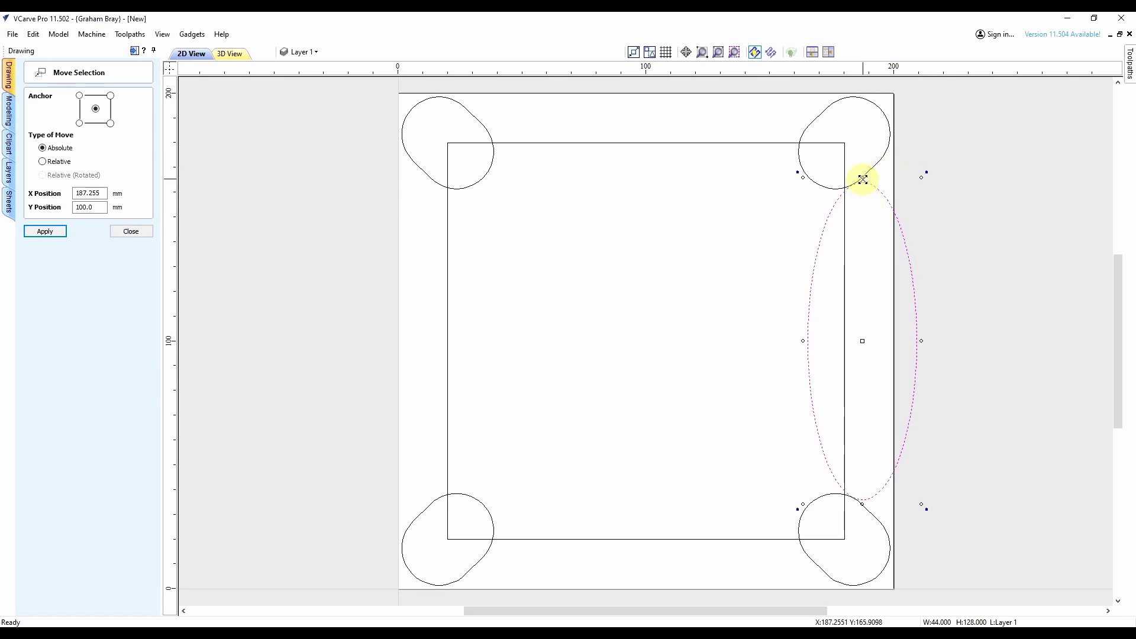
{"action": "left_click_drag", "start_coordinate": [862, 178], "coordinate": [862, 164]}
{"action": "left_click_drag", "start_coordinate": [863, 503], "coordinate": [863, 522]}
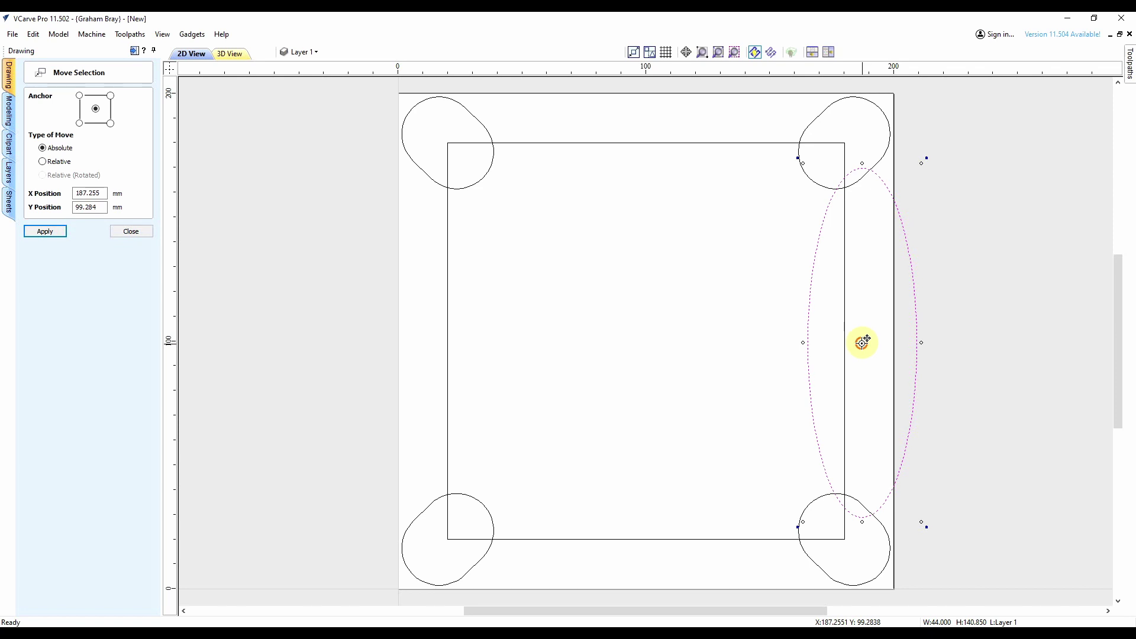
{"action": "left_click_drag", "start_coordinate": [862, 341], "coordinate": [877, 341]}
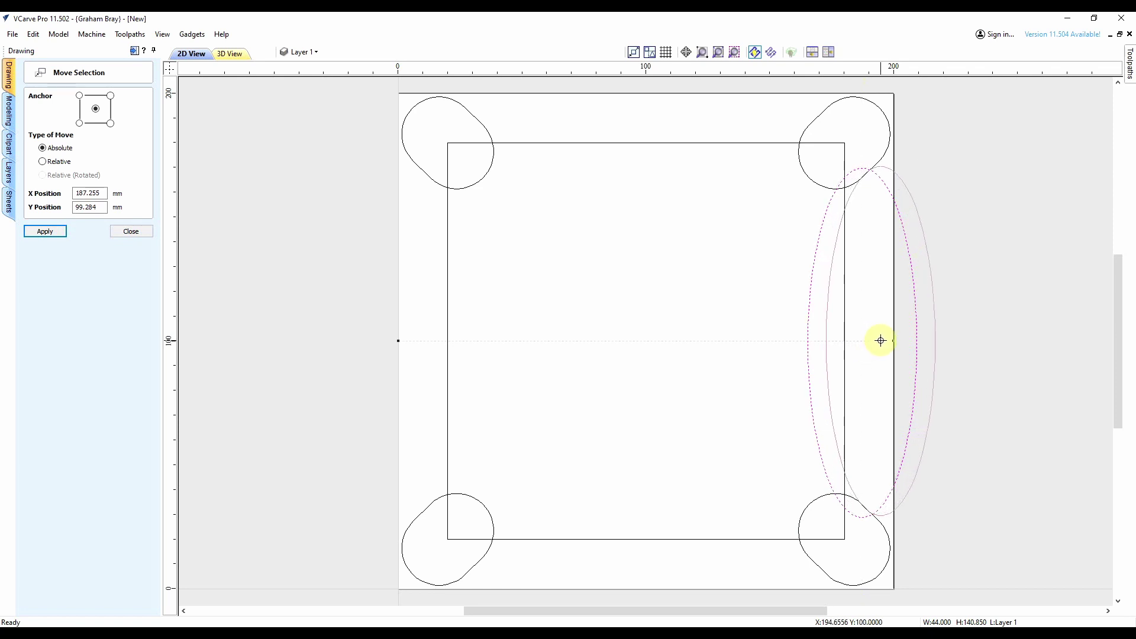
{"action": "left_click_drag", "start_coordinate": [881, 341], "coordinate": [882, 341]}
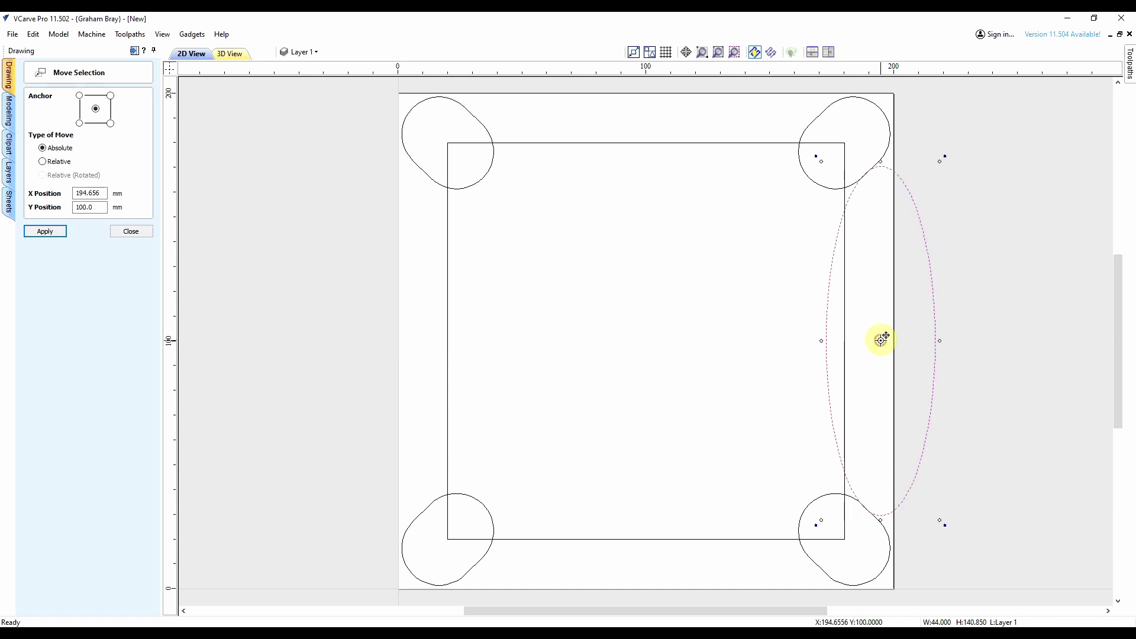
{"action": "double_click", "coordinate": [882, 341]}
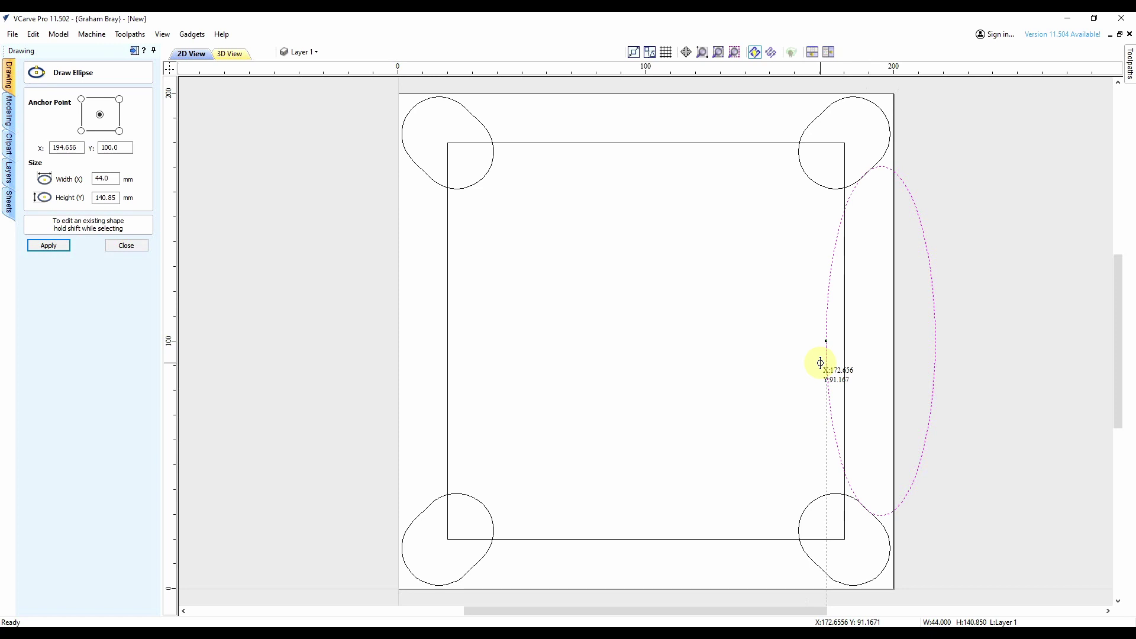
Step: Mirror the ellipse onto the square's left edge, then add another copy in the square's centre
{"action": "left_click", "coordinate": [126, 246]}
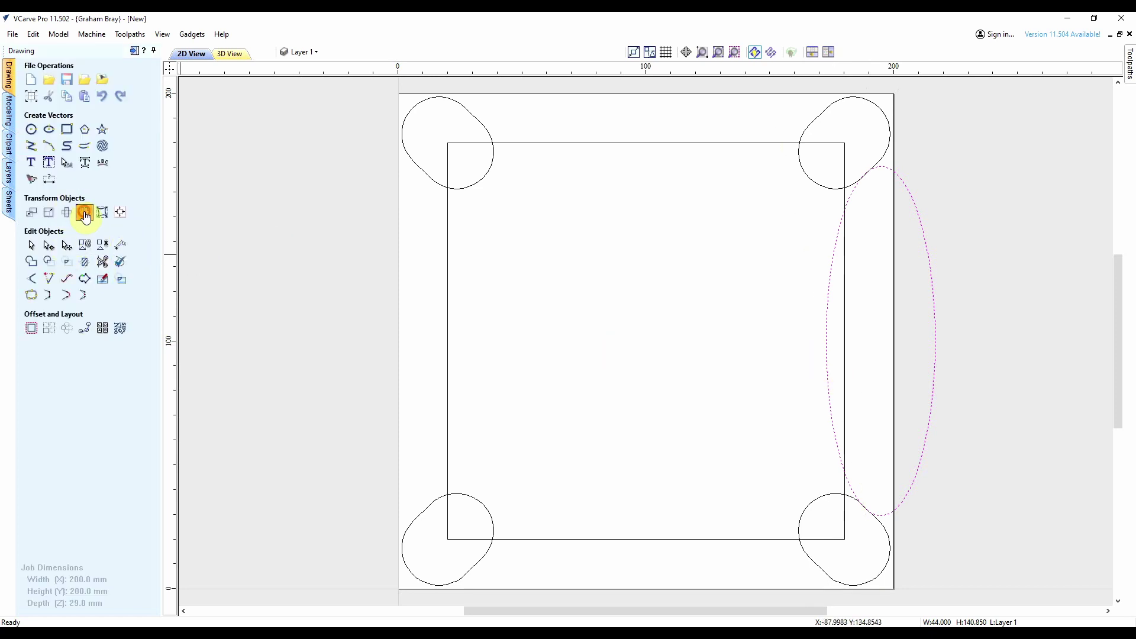
{"action": "left_click", "coordinate": [84, 213]}
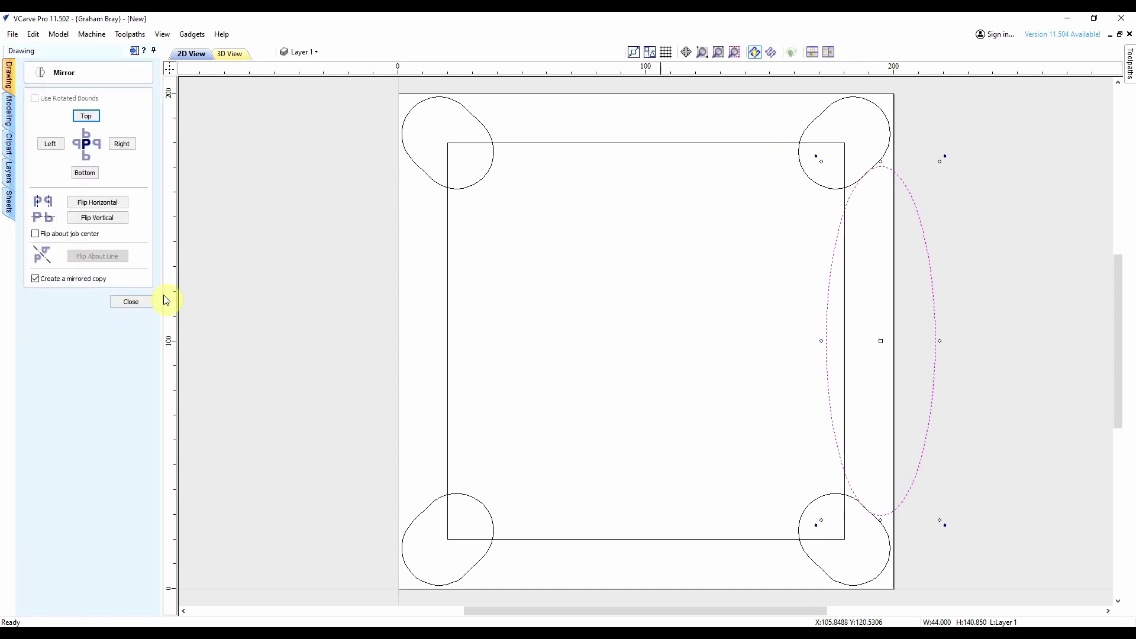
{"action": "left_click", "coordinate": [51, 145]}
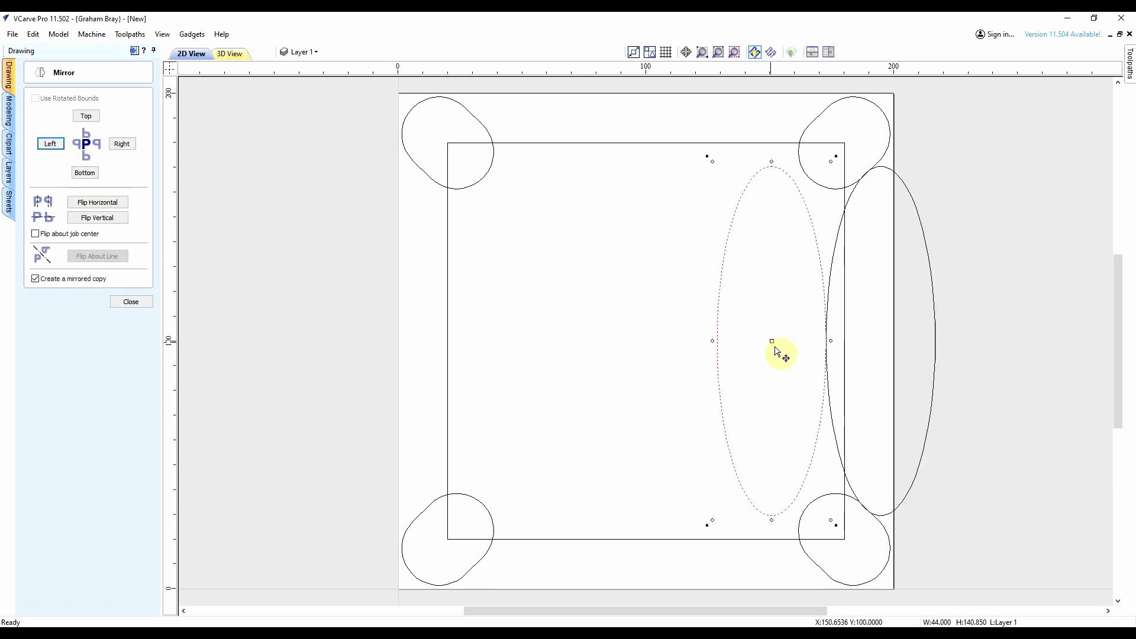
{"action": "left_click_drag", "start_coordinate": [774, 340], "coordinate": [411, 337]}
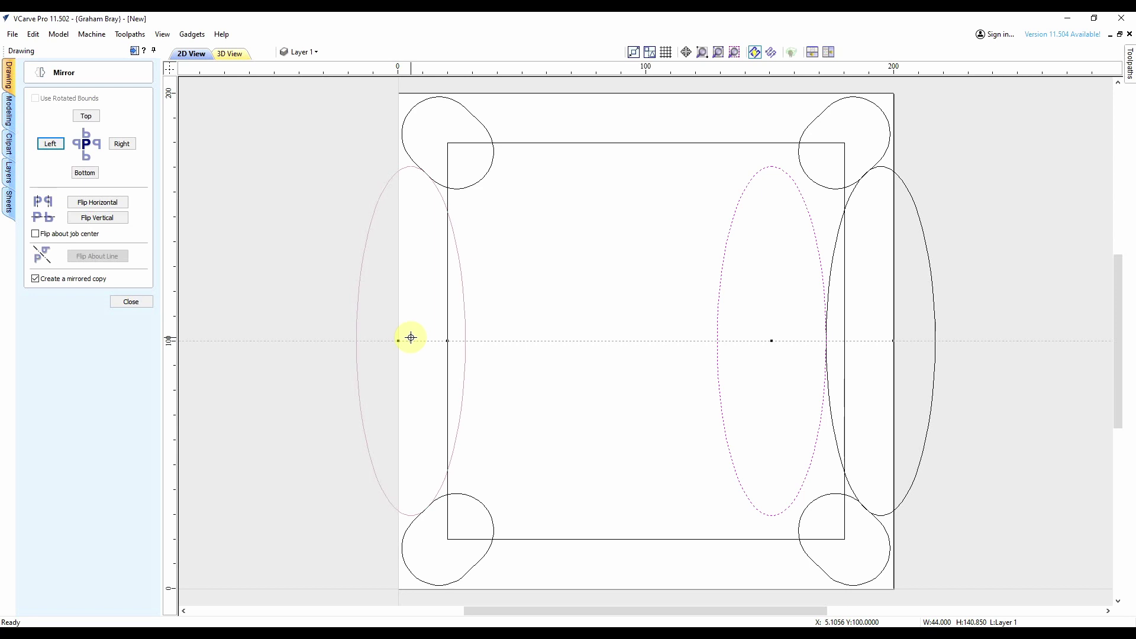
{"action": "left_click_drag", "start_coordinate": [412, 337], "coordinate": [412, 337]}
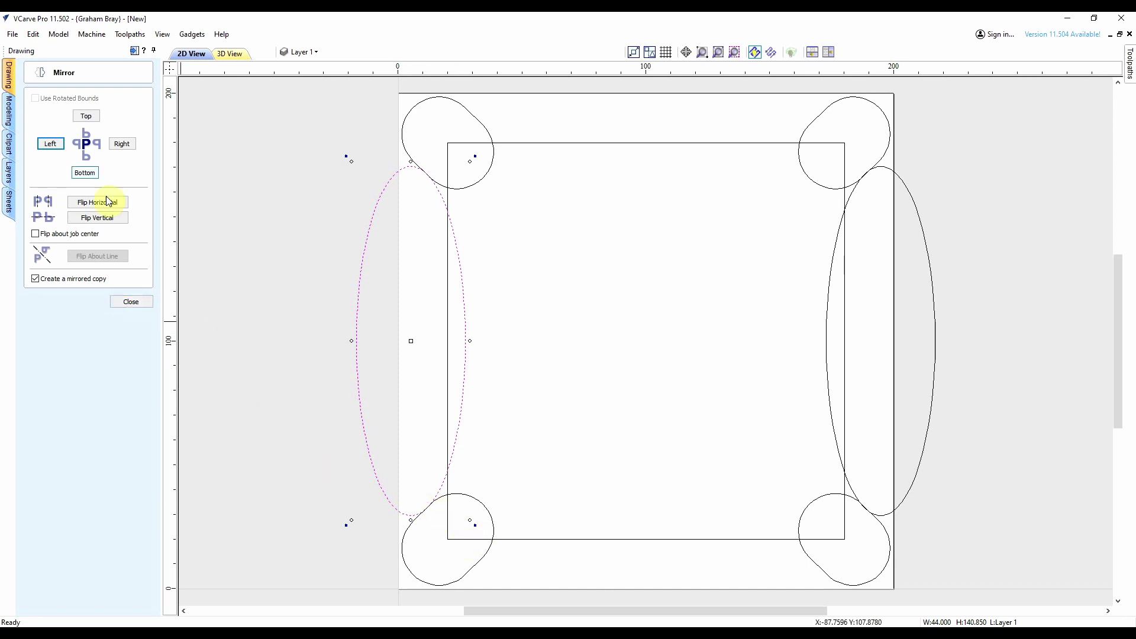
{"action": "left_click", "coordinate": [122, 144]}
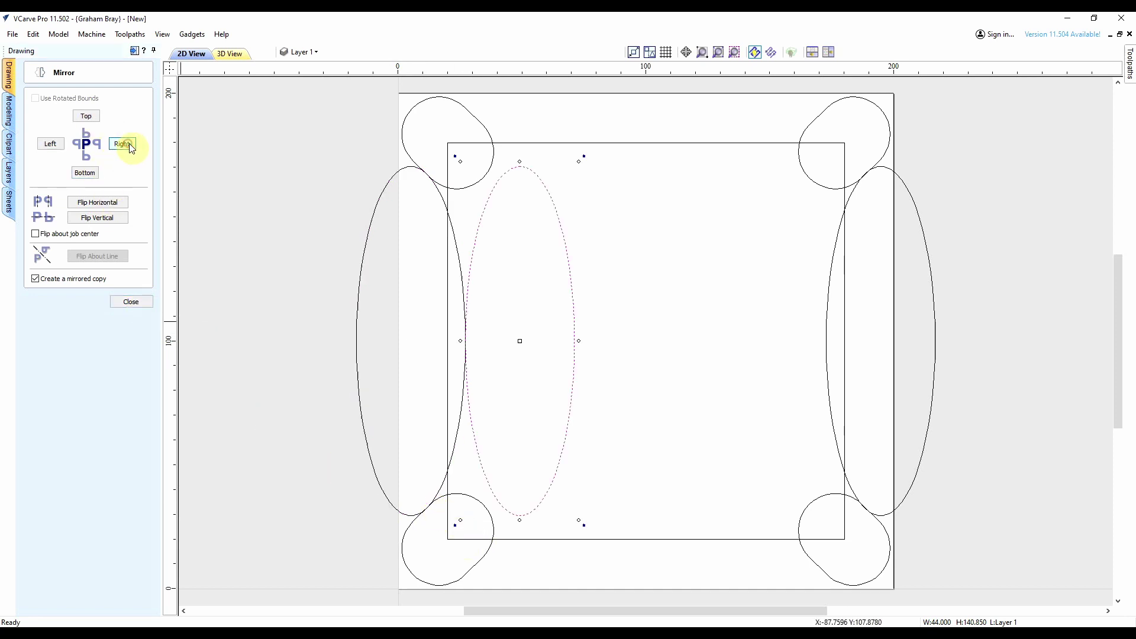
{"action": "left_click_drag", "start_coordinate": [520, 339], "coordinate": [644, 340]}
Step: Rotate the centre ellipse 90° so it lies horizontally
{"action": "left_click", "coordinate": [130, 302]}
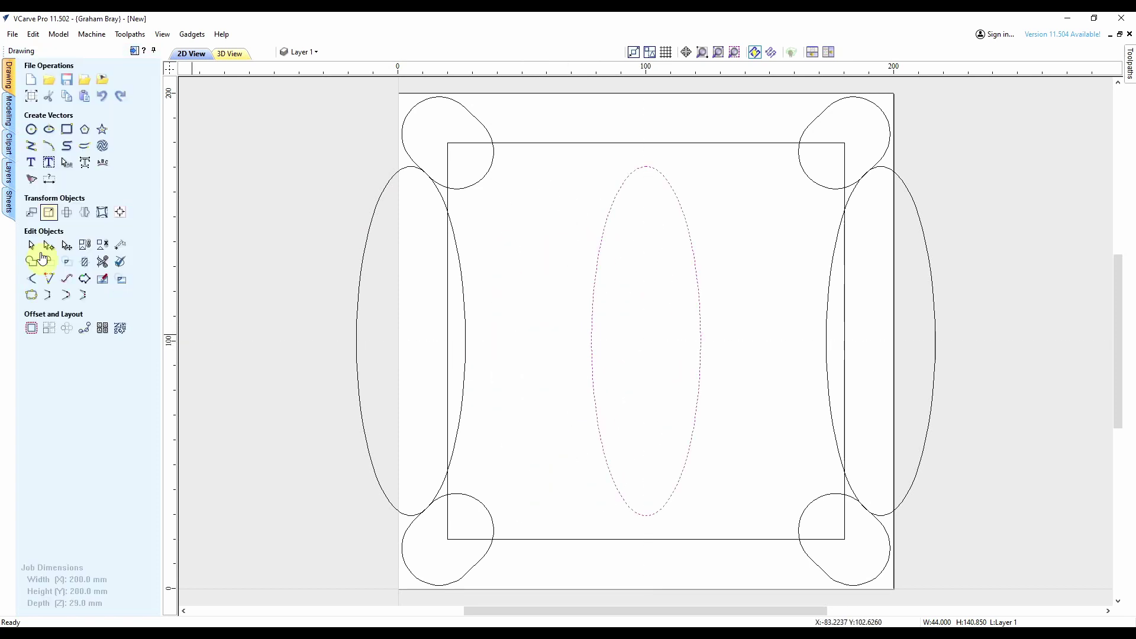
{"action": "left_click", "coordinate": [69, 215]}
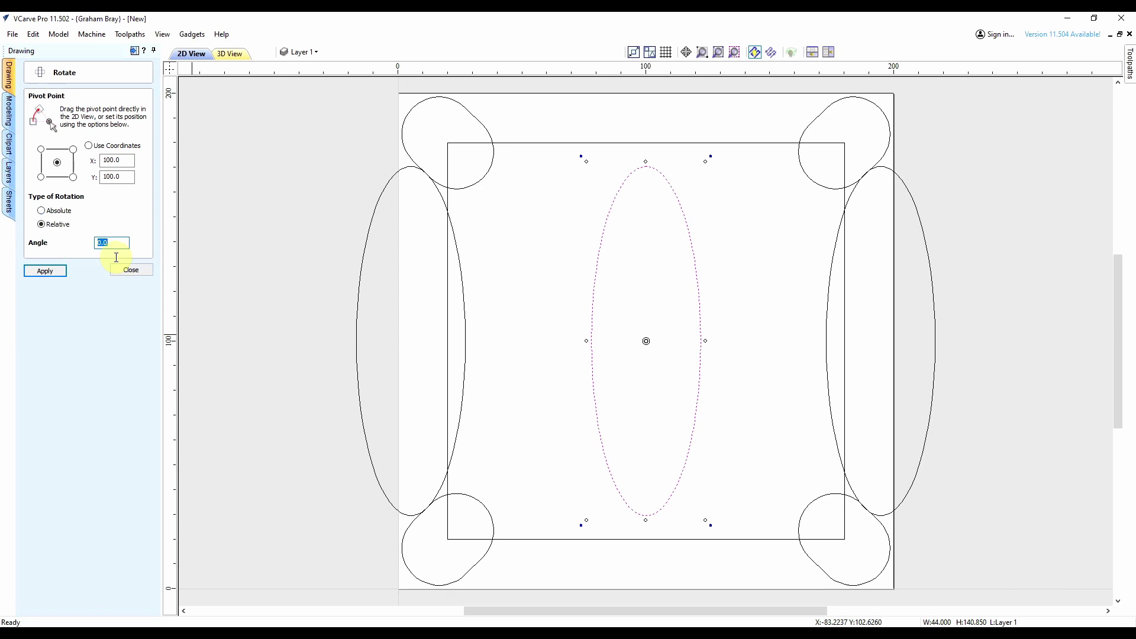
{"action": "type", "text": "90"}
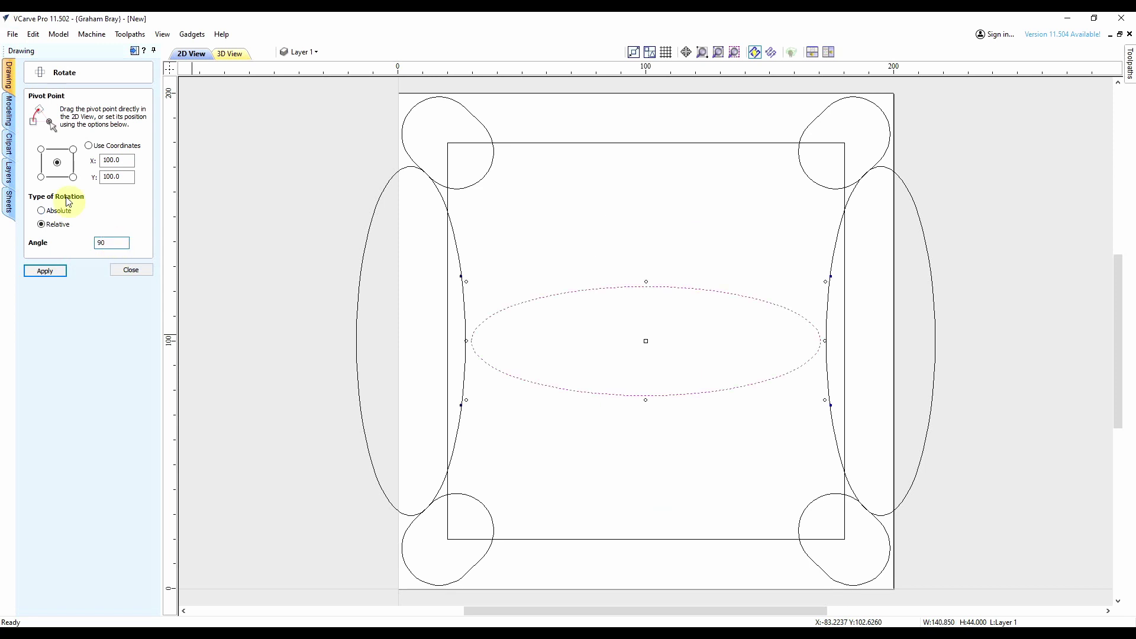
{"action": "left_click", "coordinate": [42, 272]}
{"action": "left_click", "coordinate": [132, 270]}
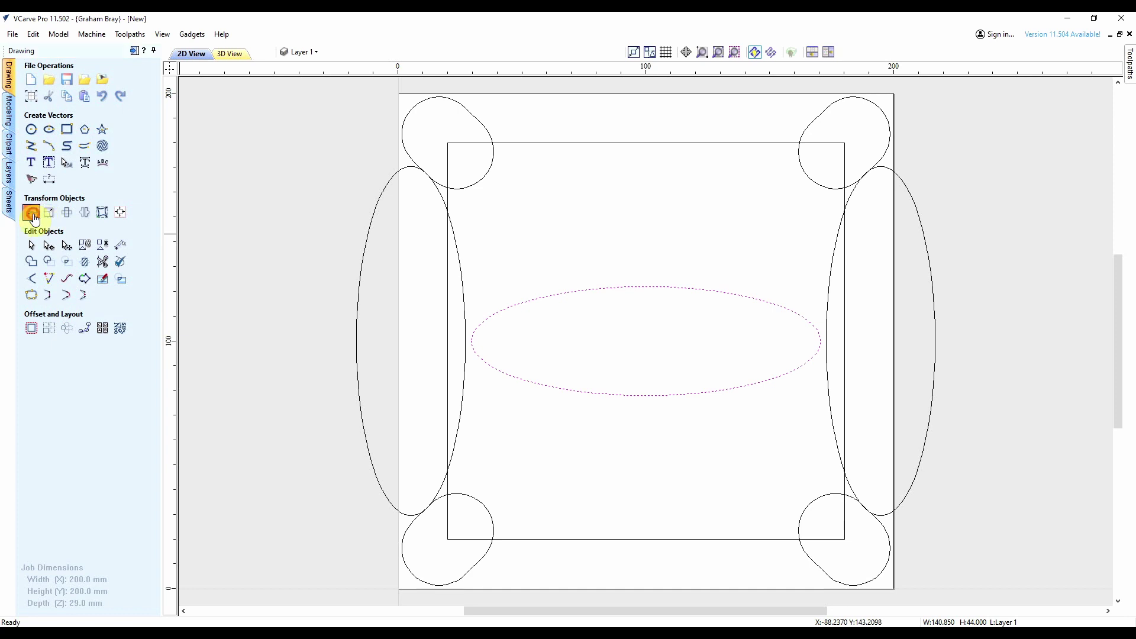
Step: Move the horizontal ellipse up to straddle the tray's top edge at X 100
{"action": "left_click", "coordinate": [32, 212]}
{"action": "mouse_move", "coordinate": [647, 341]}
{"action": "left_mouse_down"}
{"action": "mouse_move", "coordinate": [655, 145]}
{"action": "mouse_move", "coordinate": [645, 104]}
{"action": "left_mouse_up"}
{"action": "left_click", "coordinate": [131, 231]}
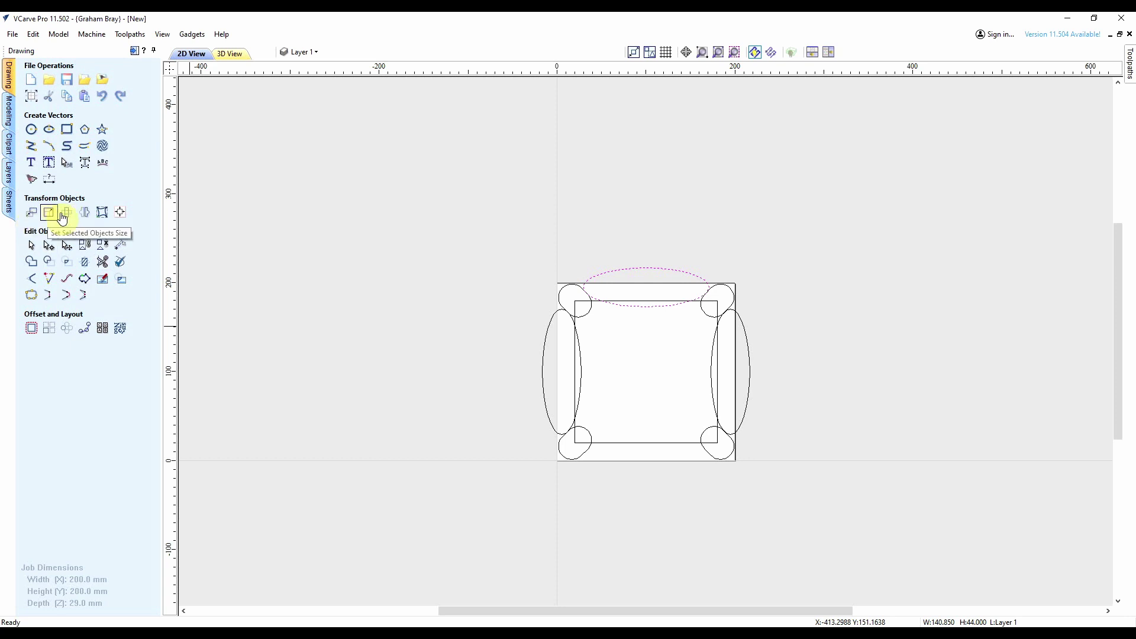
Step: Create a mirrored copy of the top ellipse below it
{"action": "left_click", "coordinate": [49, 216]}
{"action": "left_click", "coordinate": [128, 344]}
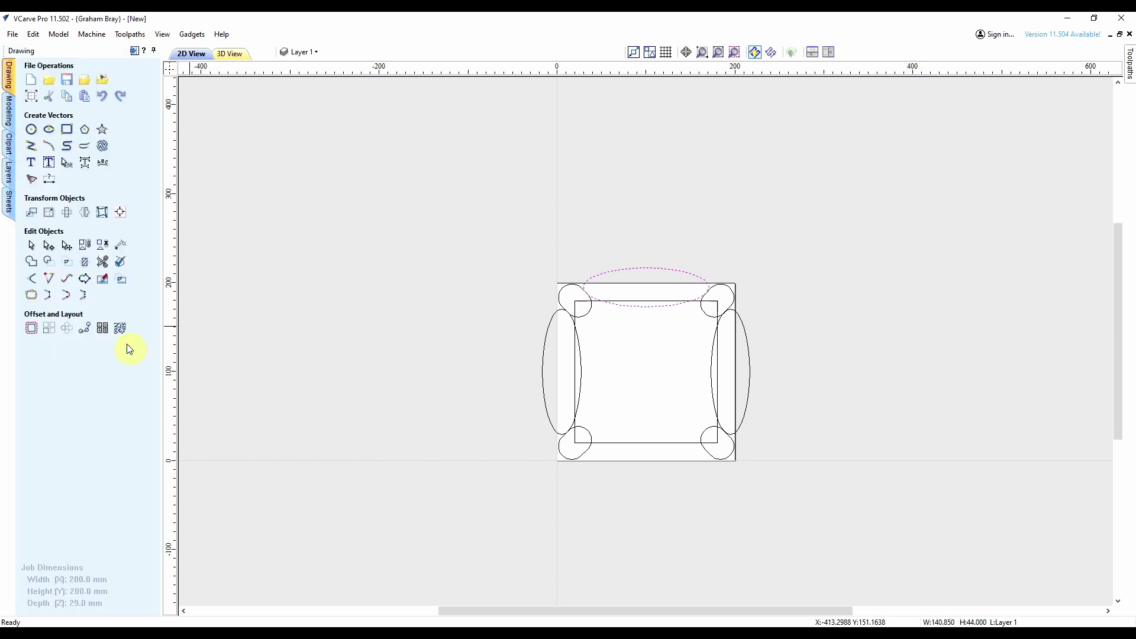
{"action": "left_click", "coordinate": [86, 218]}
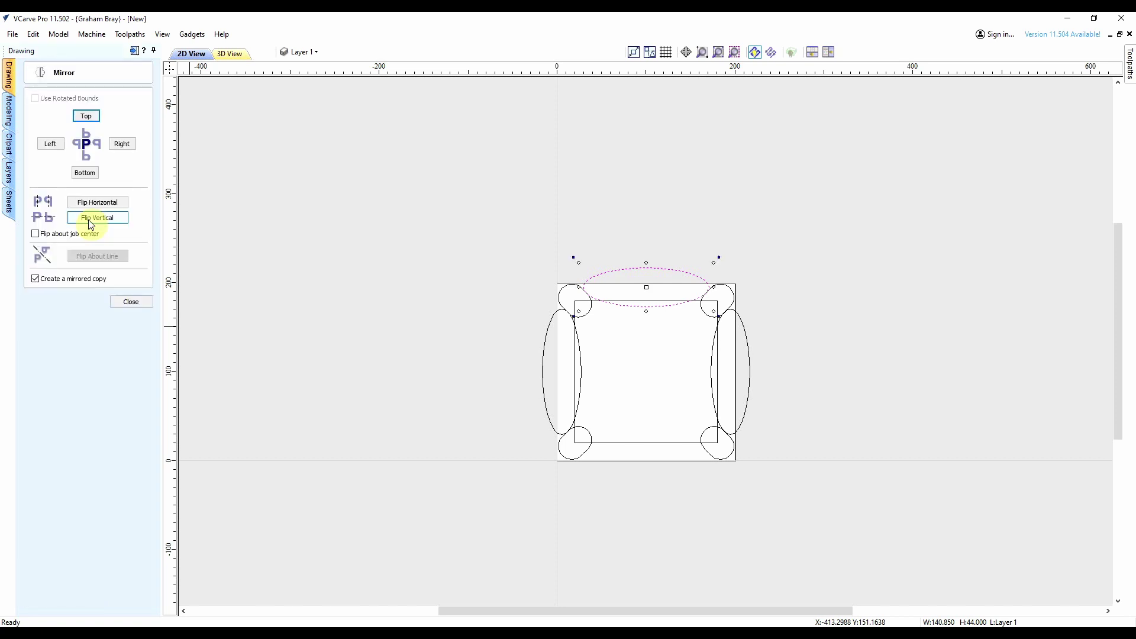
{"action": "left_click", "coordinate": [86, 181]}
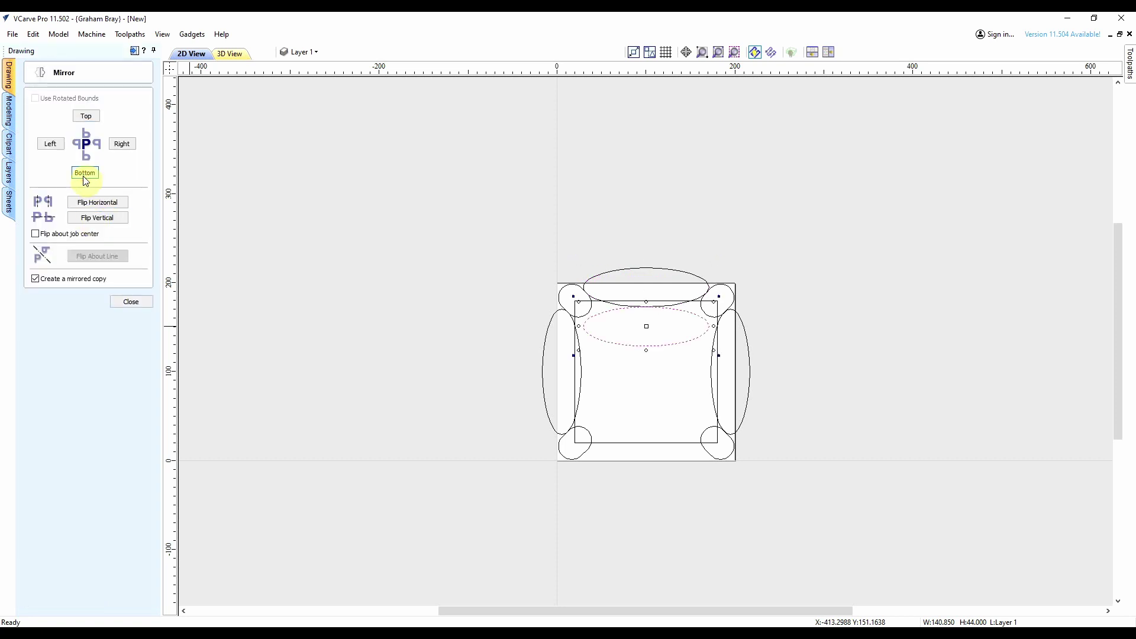
{"action": "left_click", "coordinate": [131, 303]}
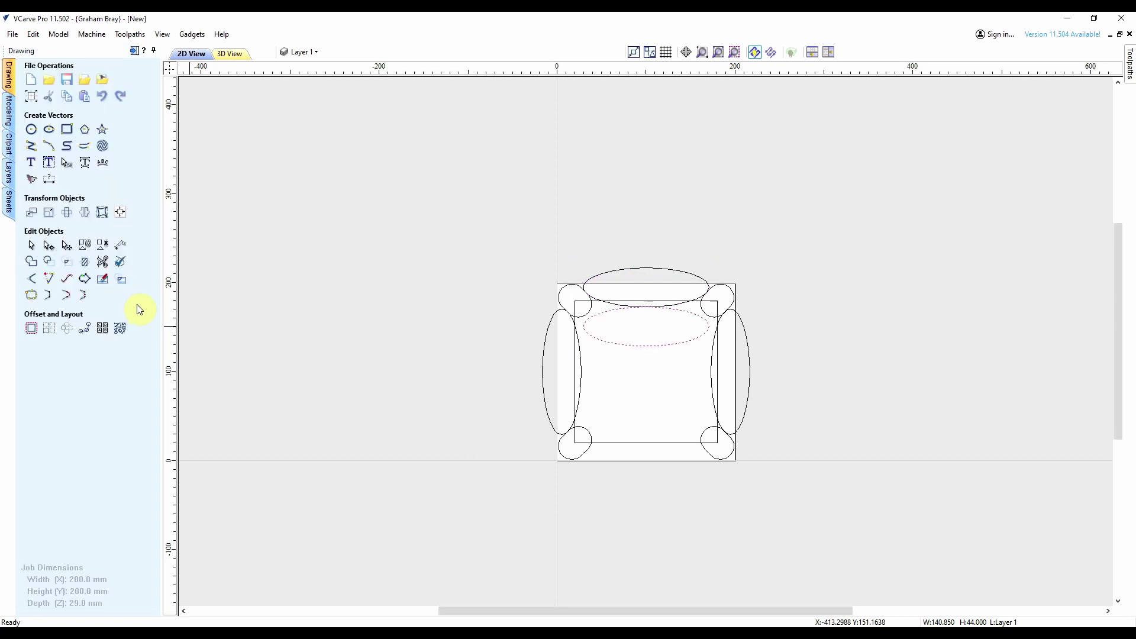
Step: Move the copied ellipse down onto the tray's bottom edge
{"action": "key", "text": "m"}
{"action": "scroll", "coordinate": [663, 417], "scroll_direction": "up", "scroll_amount": 4}
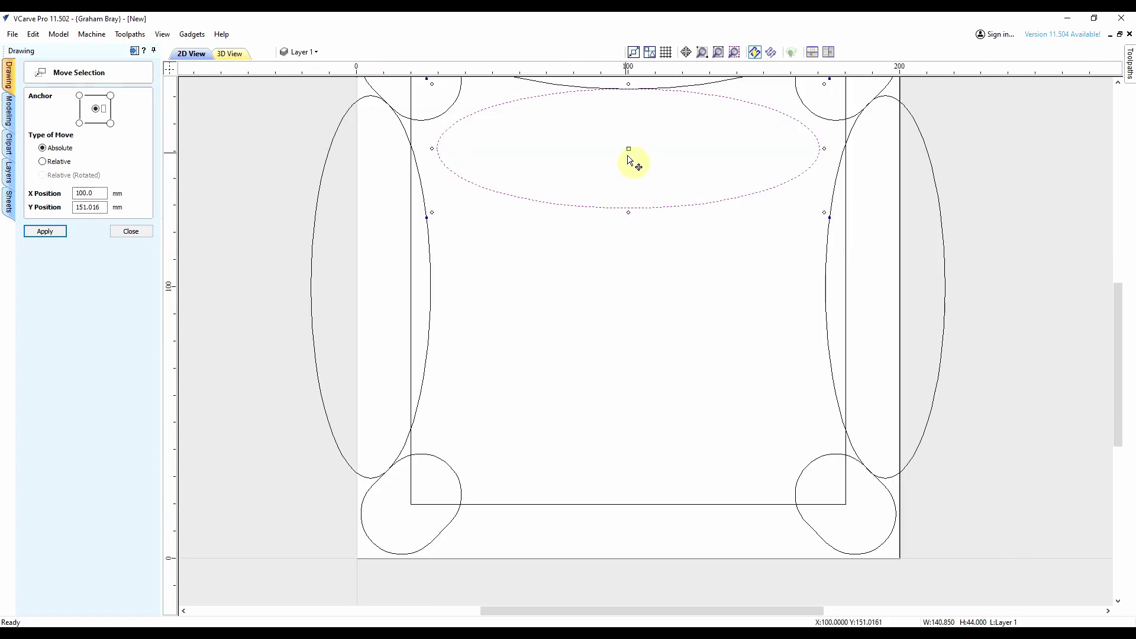
{"action": "left_click_drag", "start_coordinate": [629, 150], "coordinate": [635, 540]}
{"action": "scroll", "coordinate": [781, 449], "scroll_direction": "down", "scroll_amount": 2}
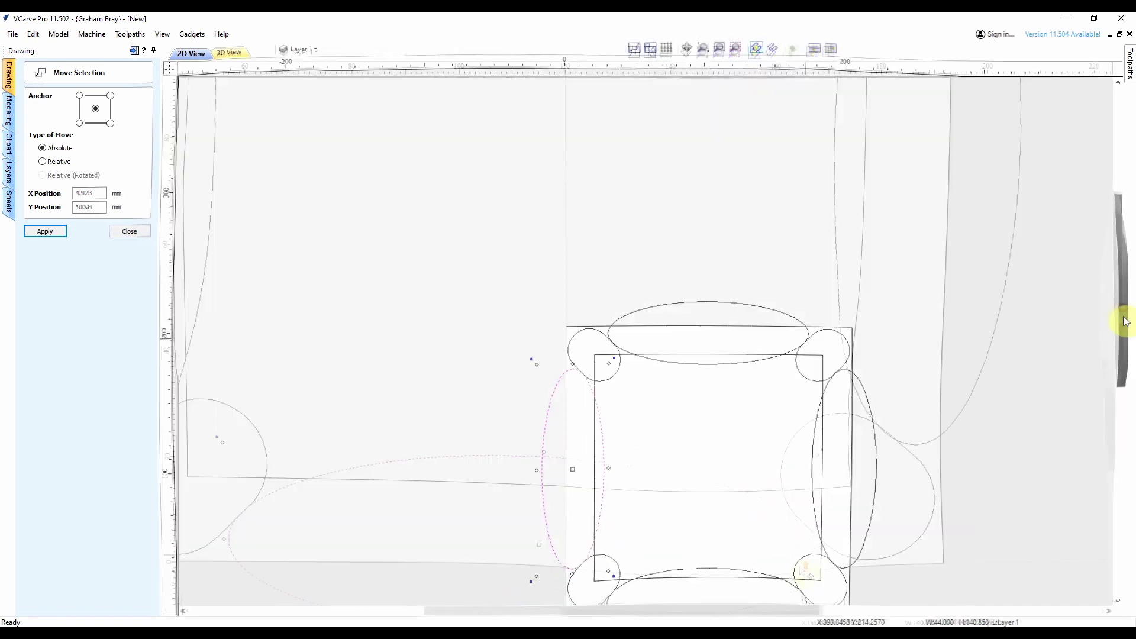
{"action": "left_click_drag", "start_coordinate": [1124, 318], "coordinate": [1118, 381]}
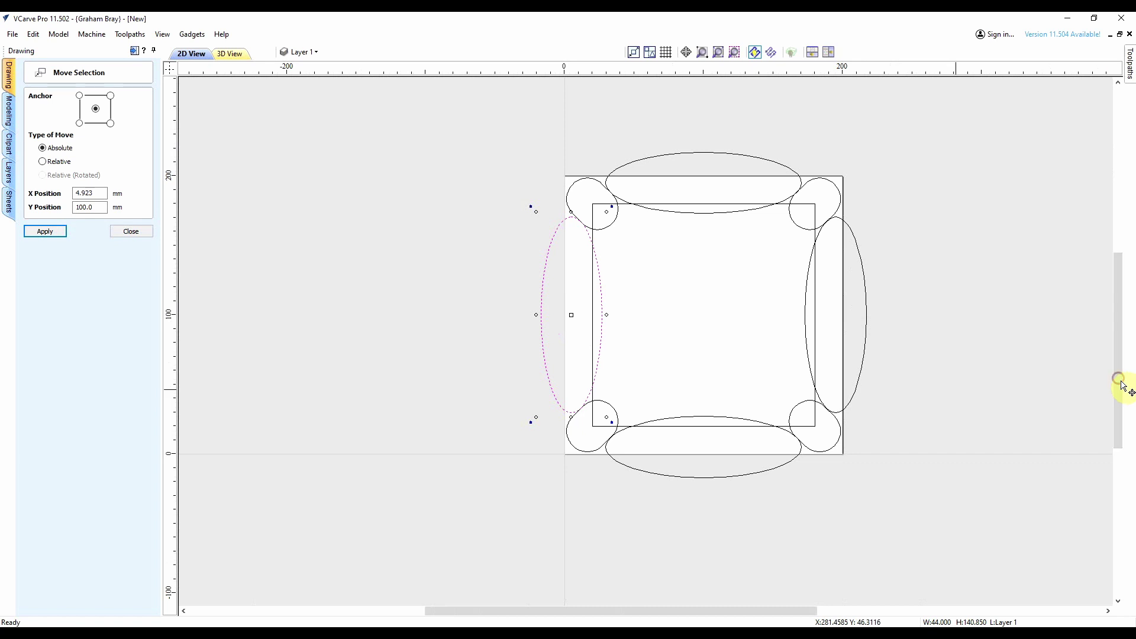
{"action": "left_click", "coordinate": [129, 232]}
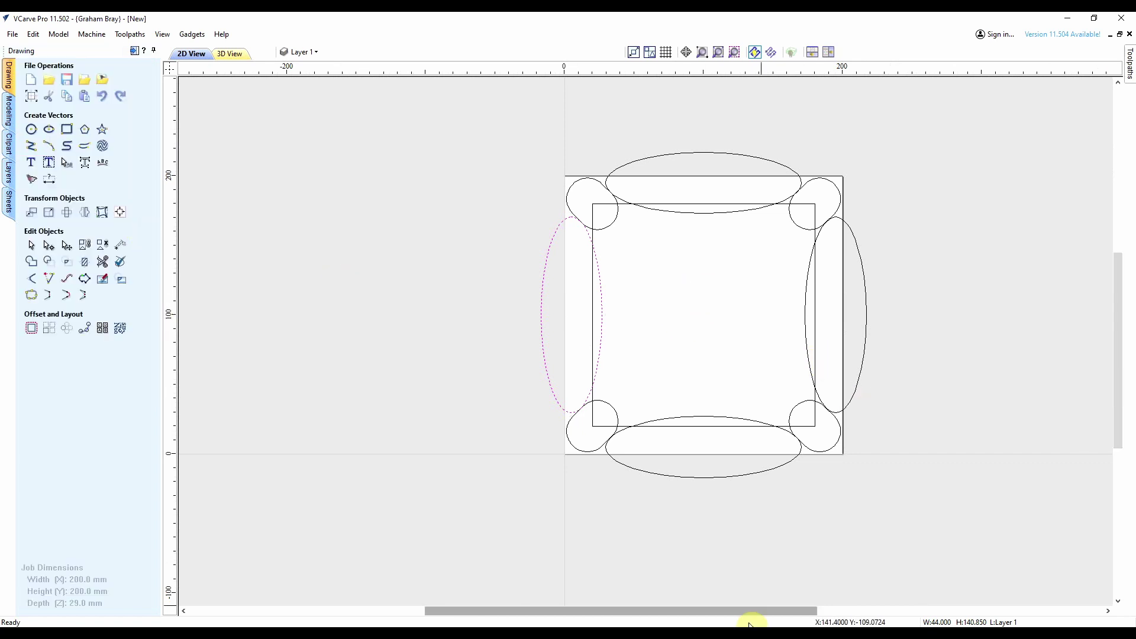
Step: Select the top-right corner circle and switch it into node editing
{"action": "left_click_drag", "start_coordinate": [756, 613], "coordinate": [793, 614]}
{"action": "scroll", "coordinate": [720, 398], "scroll_direction": "up", "scroll_amount": 3}
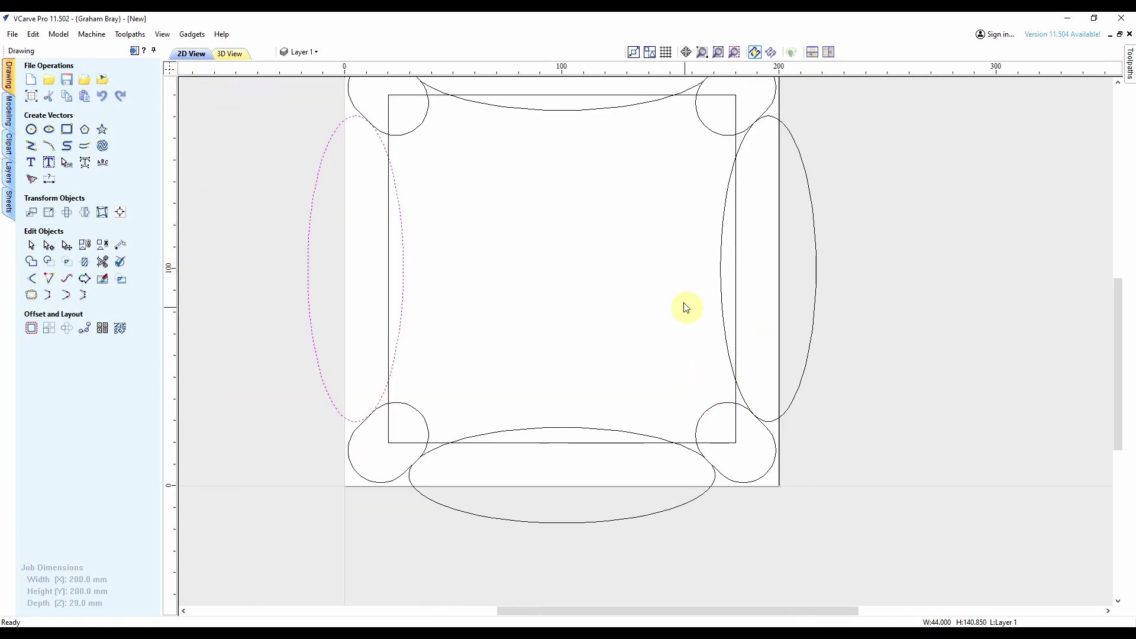
{"action": "scroll", "coordinate": [704, 118], "scroll_direction": "down", "scroll_amount": 3}
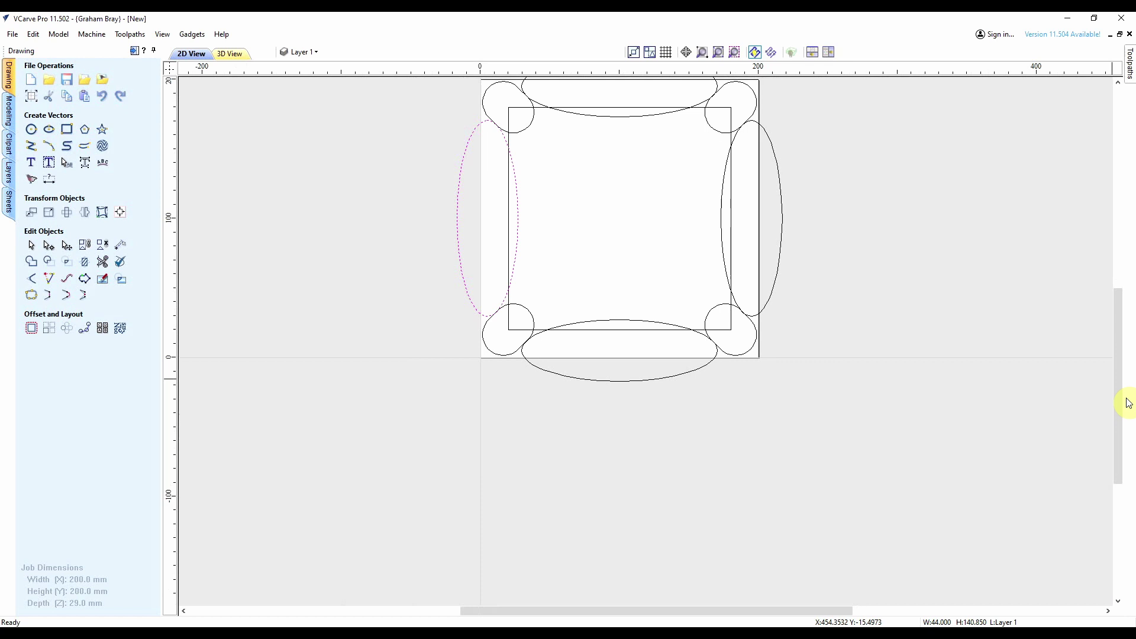
{"action": "mouse_move", "coordinate": [1127, 403]}
{"action": "left_mouse_down"}
{"action": "mouse_move", "coordinate": [1111, 353]}
{"action": "mouse_move", "coordinate": [1117, 296]}
{"action": "mouse_move", "coordinate": [1061, 292]}
{"action": "left_mouse_up"}
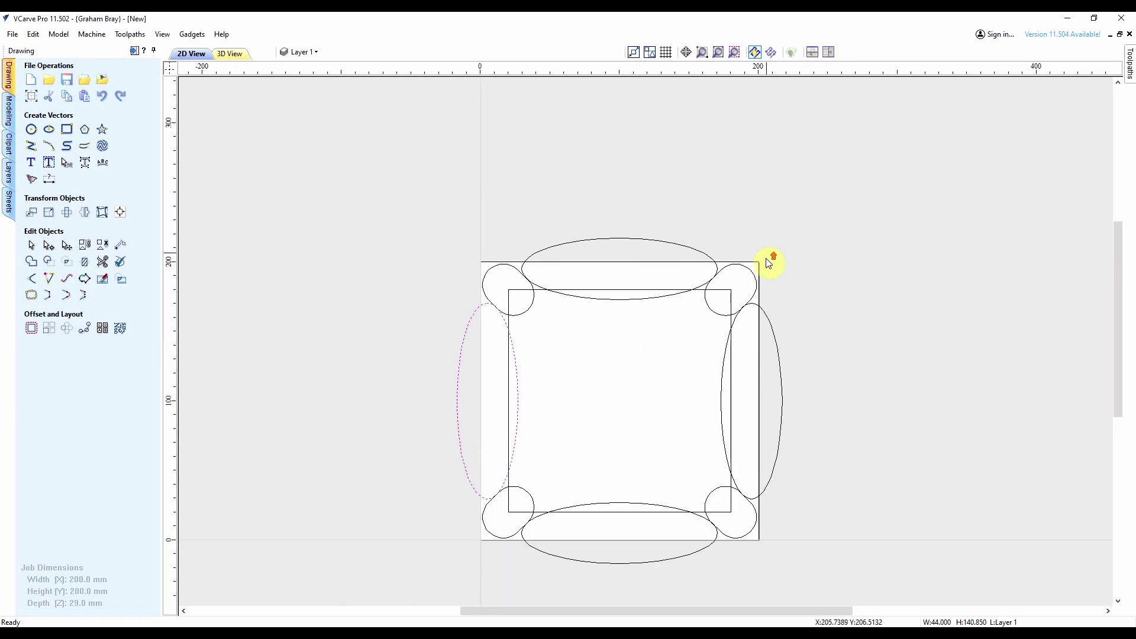
{"action": "scroll", "coordinate": [731, 297], "scroll_direction": "up", "scroll_amount": 8}
{"action": "scroll", "coordinate": [719, 300], "scroll_direction": "up", "scroll_amount": 2}
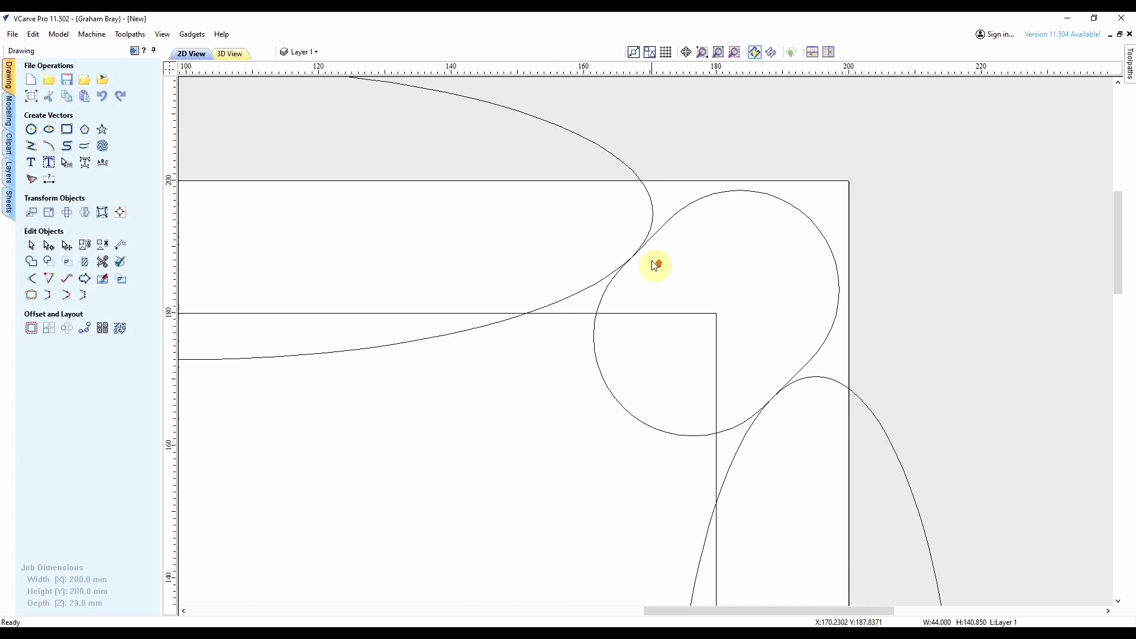
{"action": "scroll", "coordinate": [656, 265], "scroll_direction": "up", "scroll_amount": 2}
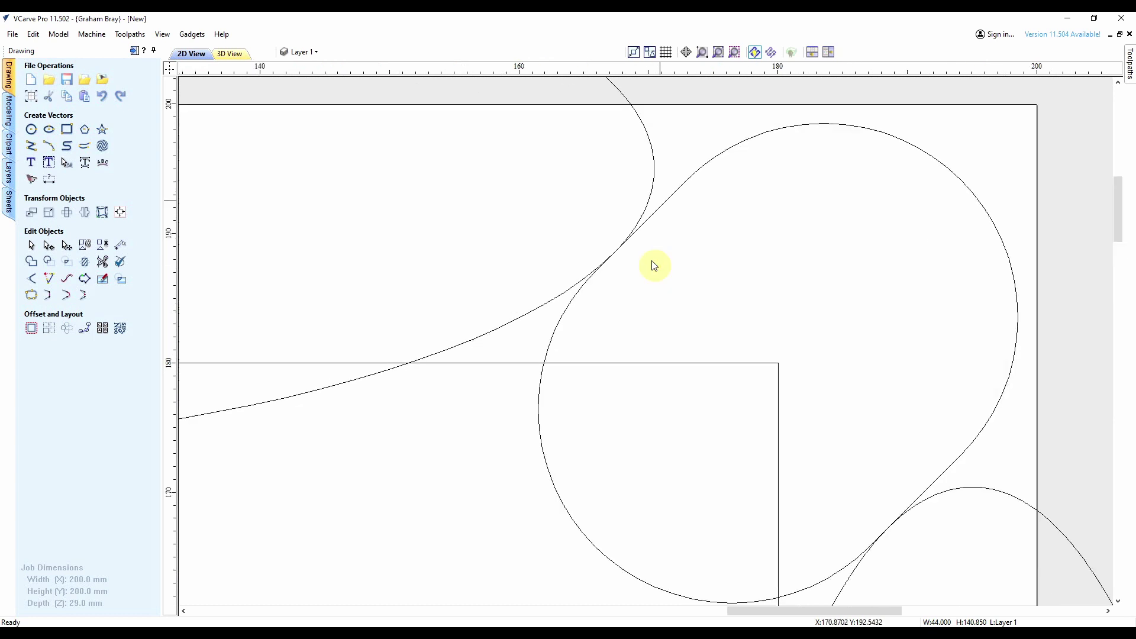
{"action": "left_click", "coordinate": [683, 186]}
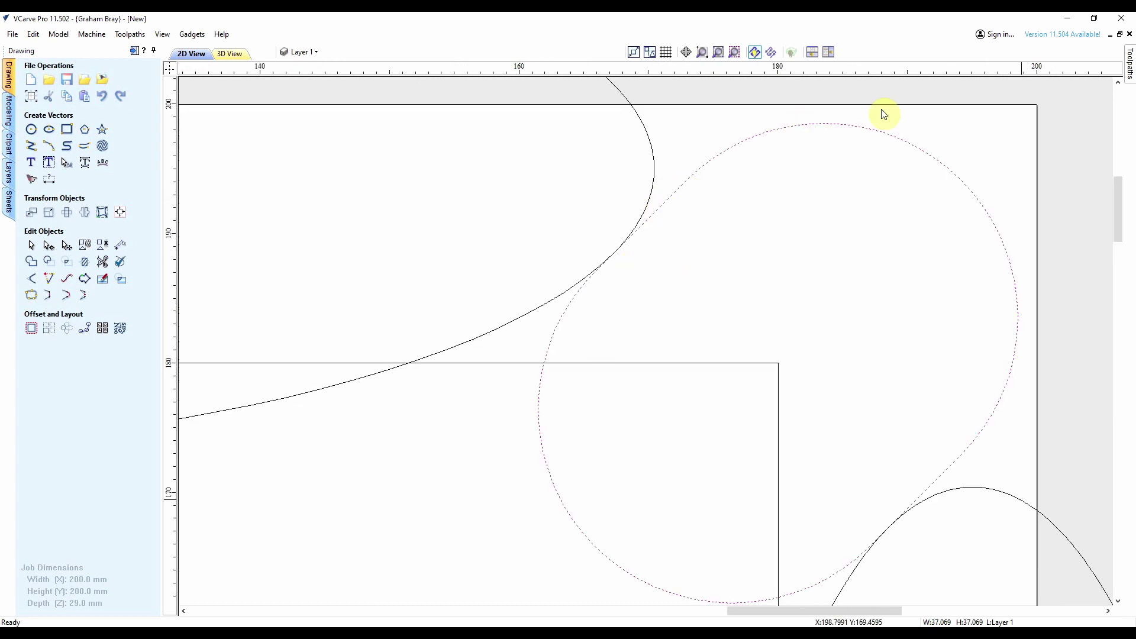
{"action": "right_click", "coordinate": [661, 208]}
{"action": "left_click", "coordinate": [728, 432]}
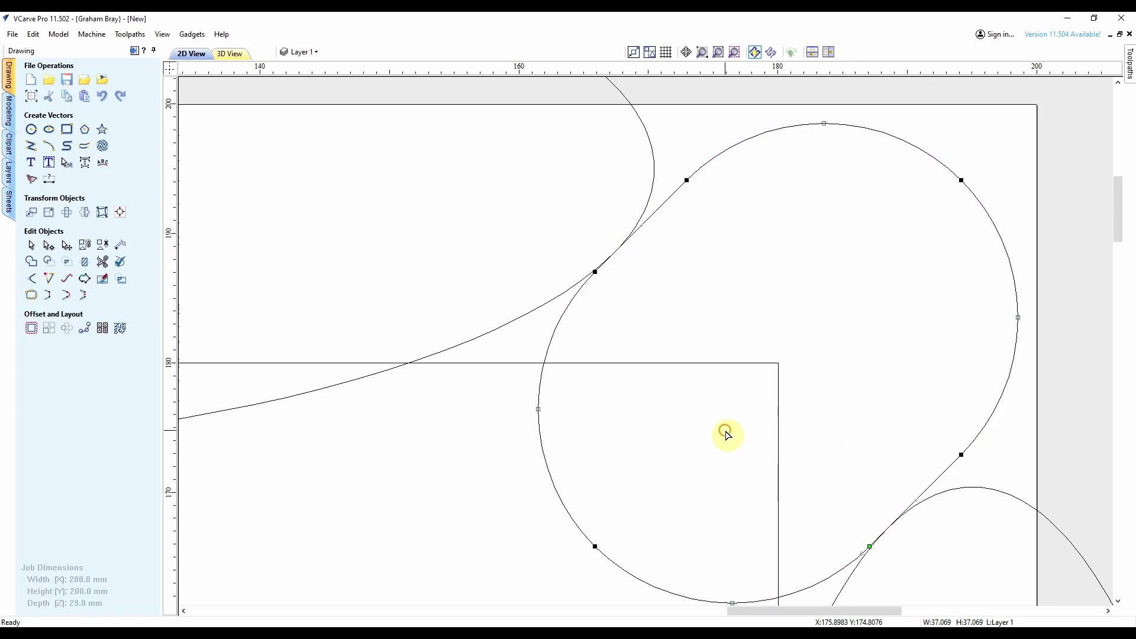
Step: Cut the circle at both ellipse junctions and delete its inner lower-left arc
{"action": "scroll", "coordinate": [628, 284], "scroll_direction": "up", "scroll_amount": 5}
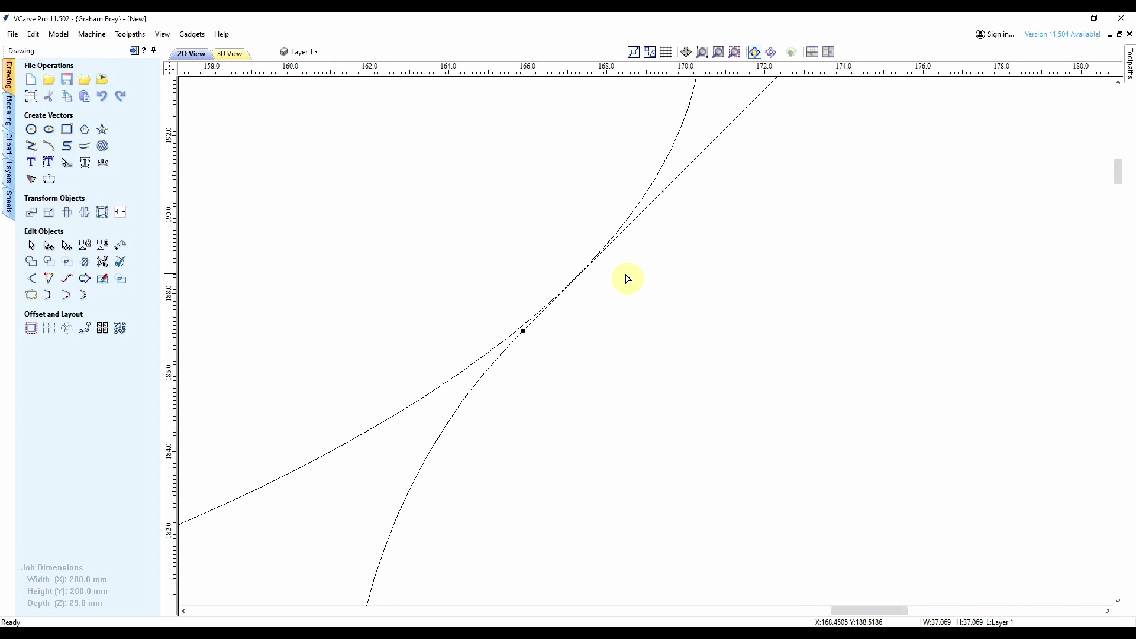
{"action": "scroll", "coordinate": [627, 278], "scroll_direction": "up", "scroll_amount": 1}
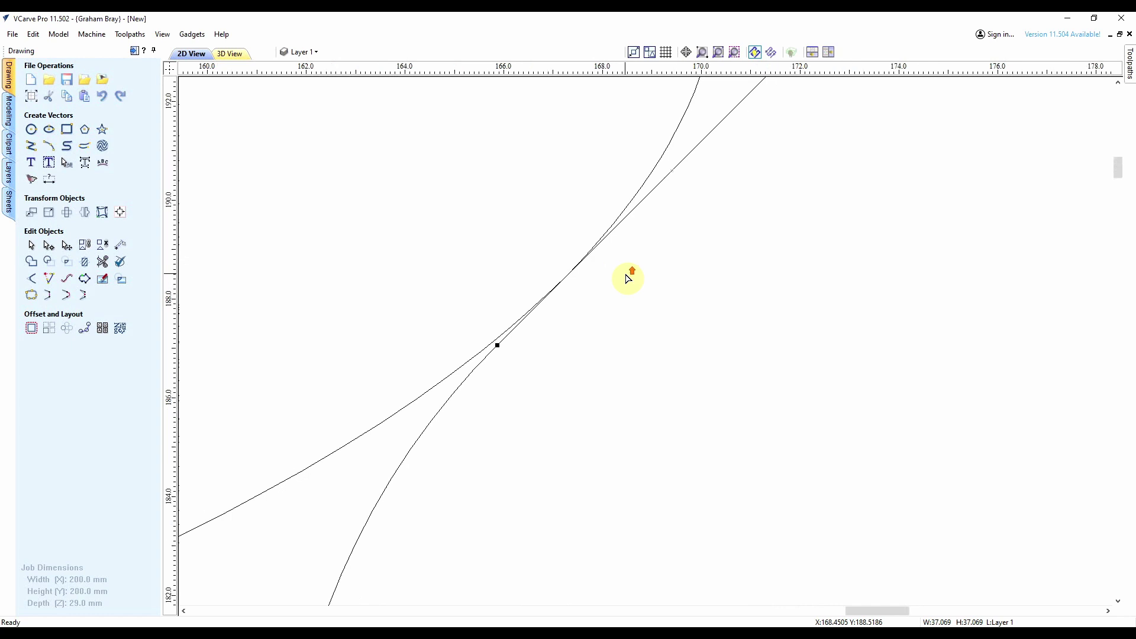
{"action": "right_click", "coordinate": [569, 278]}
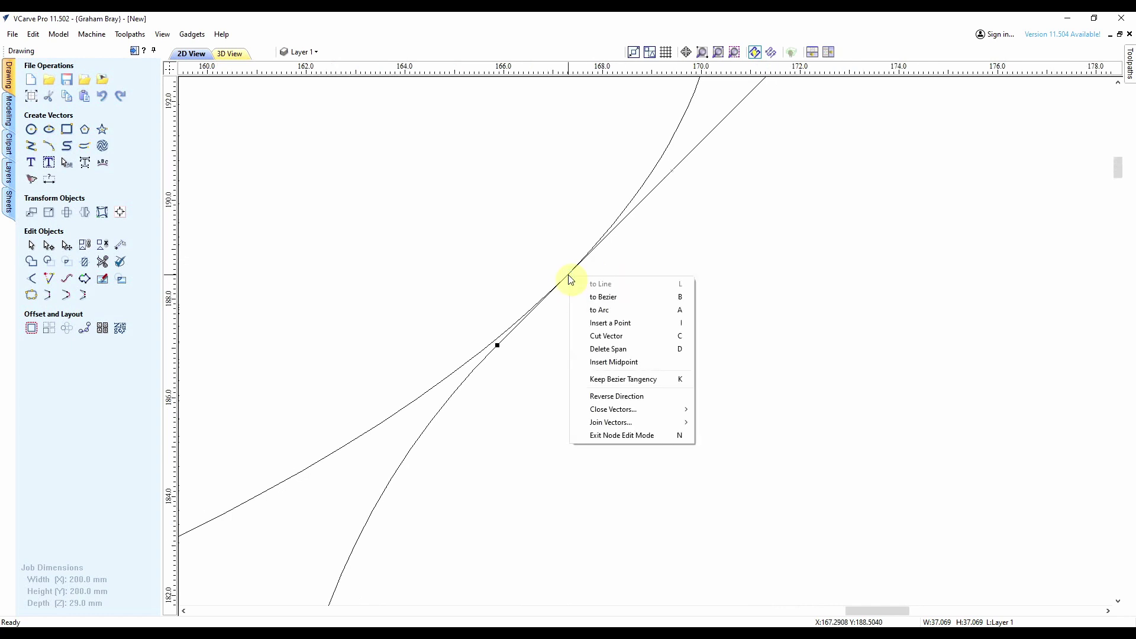
{"action": "left_click", "coordinate": [610, 335]}
{"action": "scroll", "coordinate": [550, 272], "scroll_direction": "down", "scroll_amount": 10}
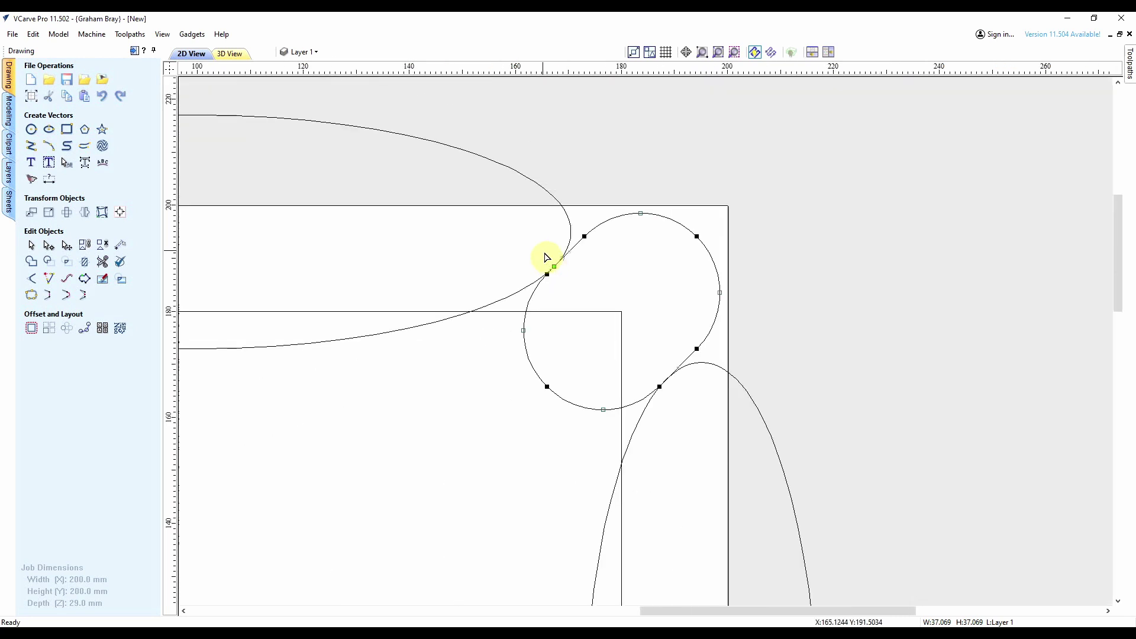
{"action": "scroll", "coordinate": [678, 382], "scroll_direction": "up", "scroll_amount": 10}
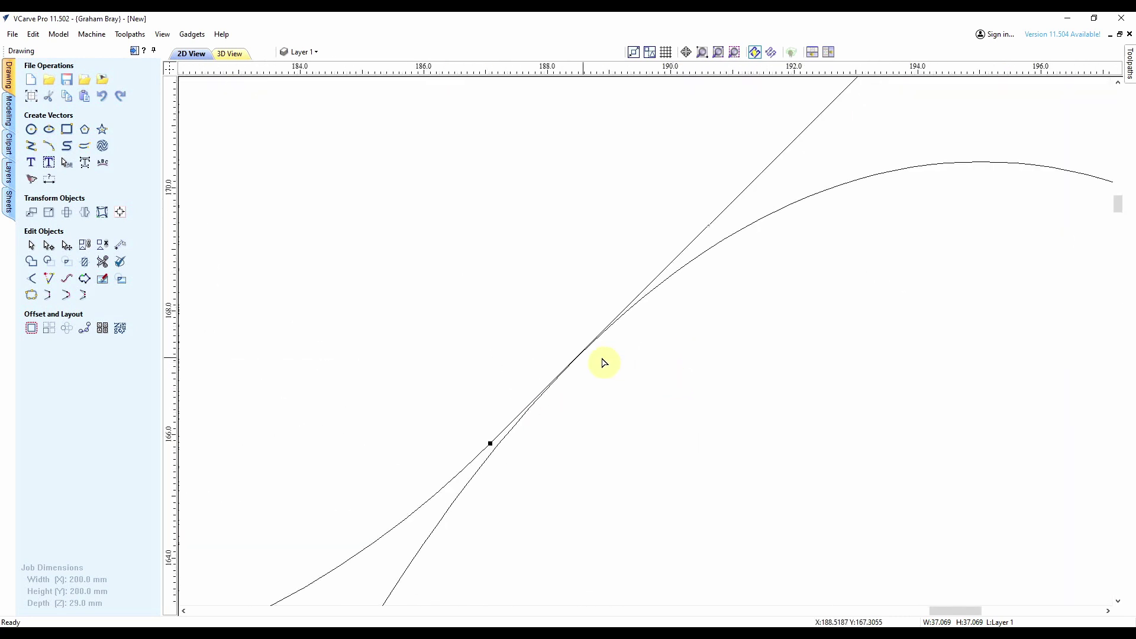
{"action": "right_click", "coordinate": [577, 365]}
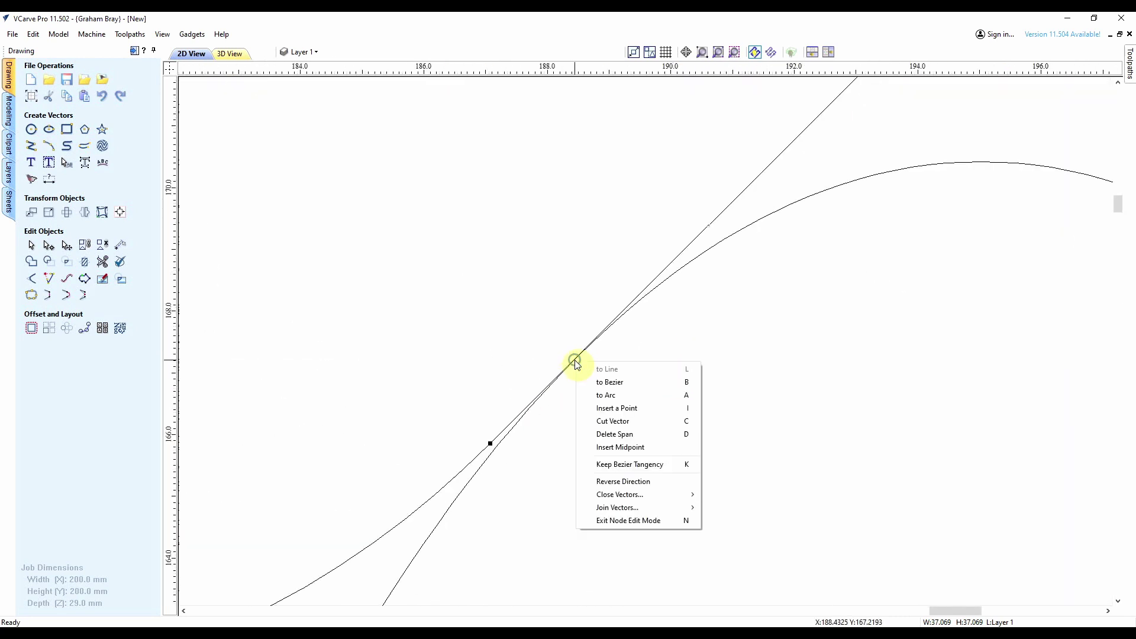
{"action": "left_click", "coordinate": [621, 422]}
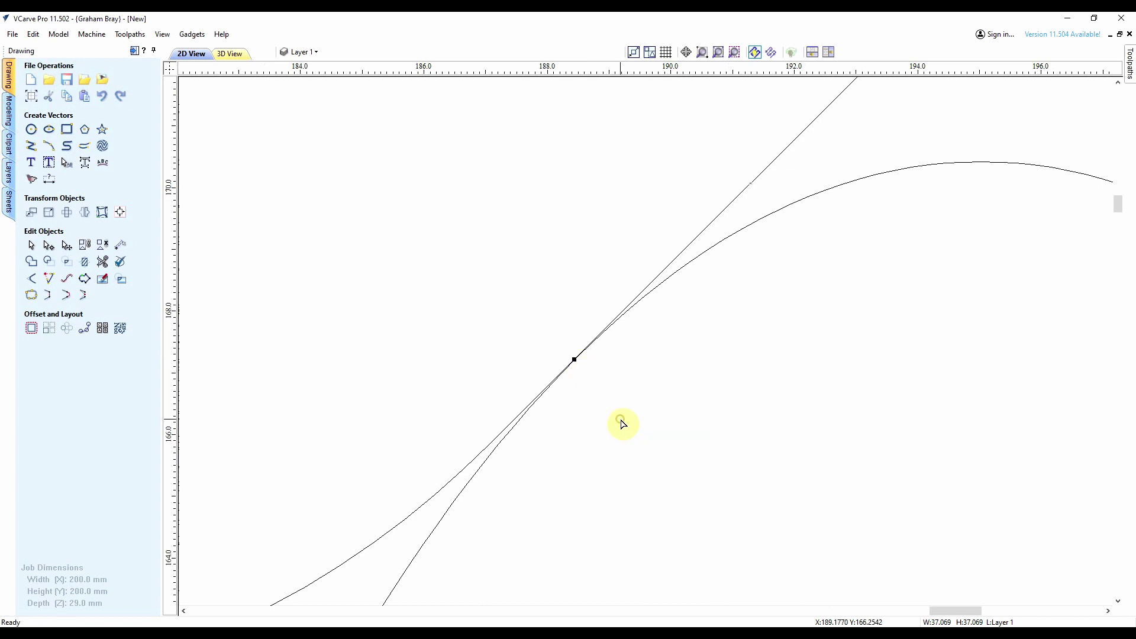
{"action": "scroll", "coordinate": [648, 421], "scroll_direction": "down", "scroll_amount": 1}
{"action": "scroll", "coordinate": [648, 421], "scroll_direction": "down", "scroll_amount": 7}
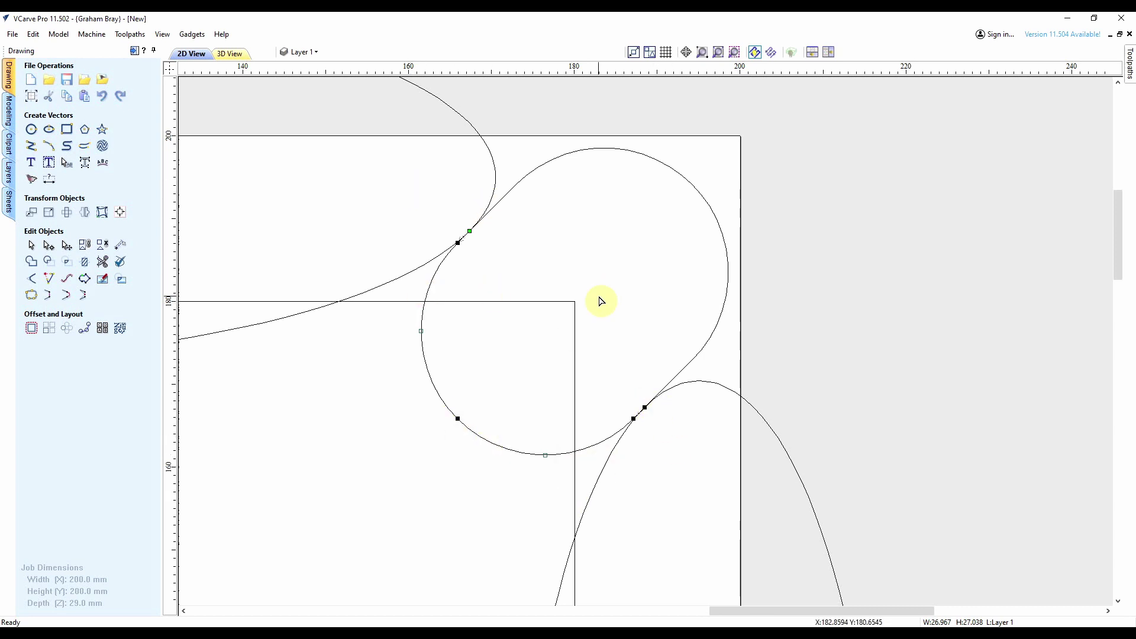
{"action": "key", "text": "Delete"}
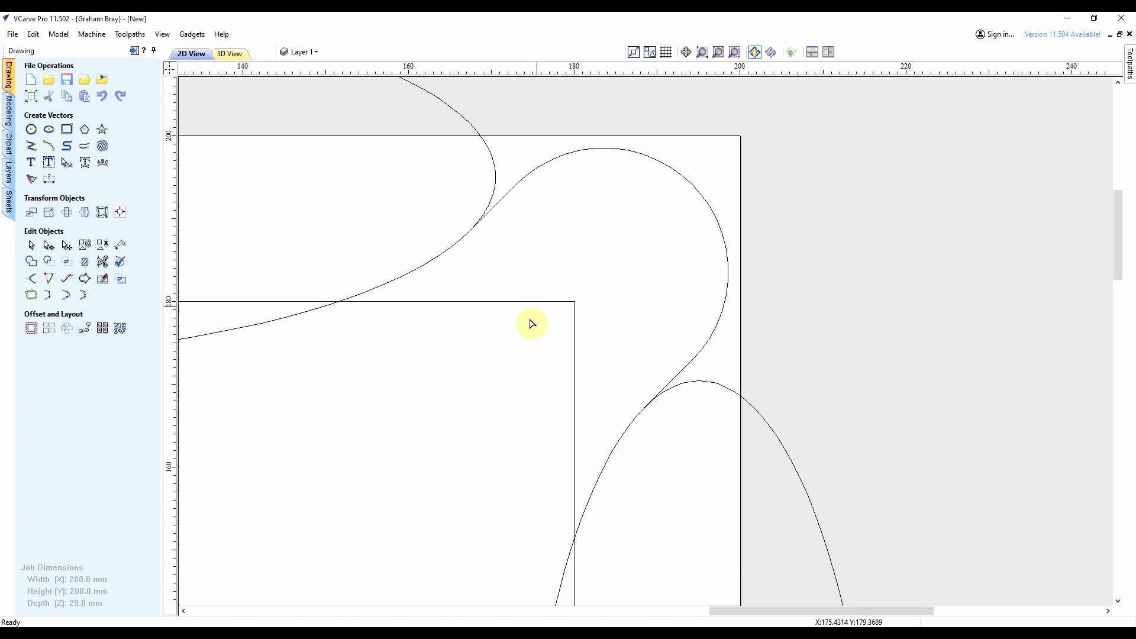
Step: Cut the trimmed curve at its upper and lower junctions with the right ellipse
{"action": "scroll", "coordinate": [530, 323], "scroll_direction": "down", "scroll_amount": 2}
{"action": "left_click", "coordinate": [515, 213]}
{"action": "scroll", "coordinate": [492, 285], "scroll_direction": "up", "scroll_amount": 5}
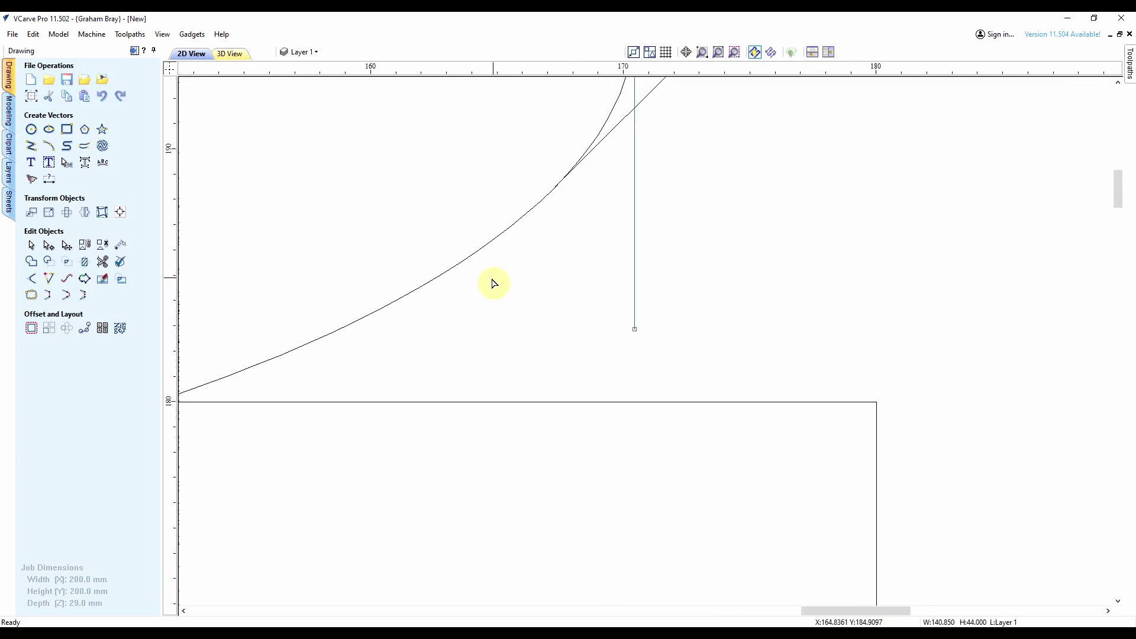
{"action": "scroll", "coordinate": [562, 190], "scroll_direction": "up", "scroll_amount": 4}
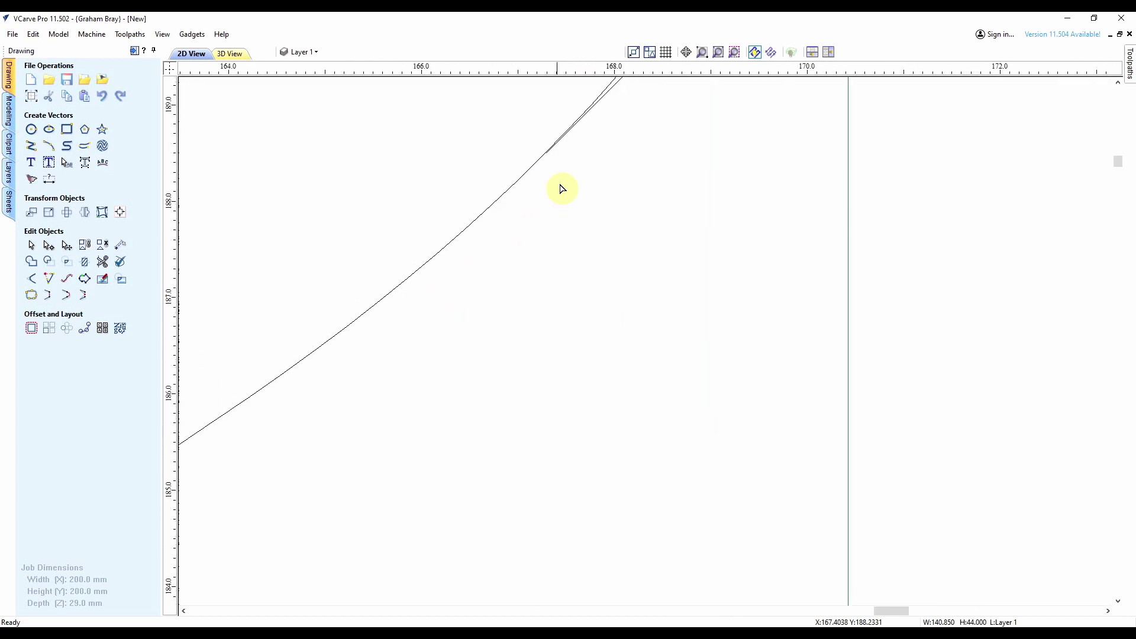
{"action": "right_click", "coordinate": [545, 159]}
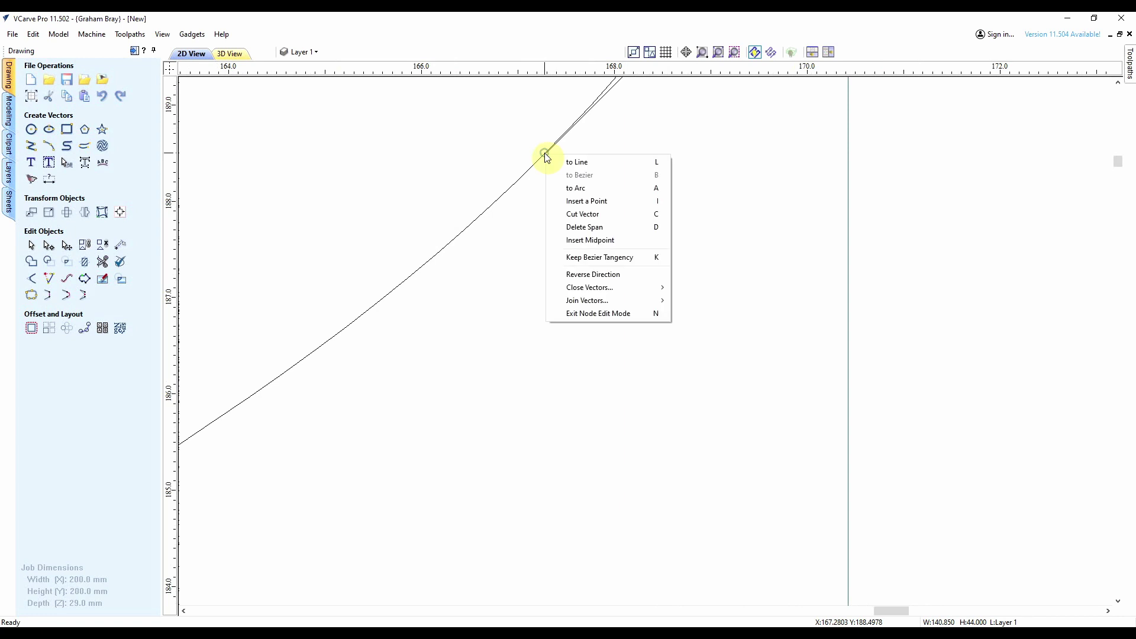
{"action": "left_click", "coordinate": [581, 216]}
{"action": "scroll", "coordinate": [580, 221], "scroll_direction": "down", "scroll_amount": 6}
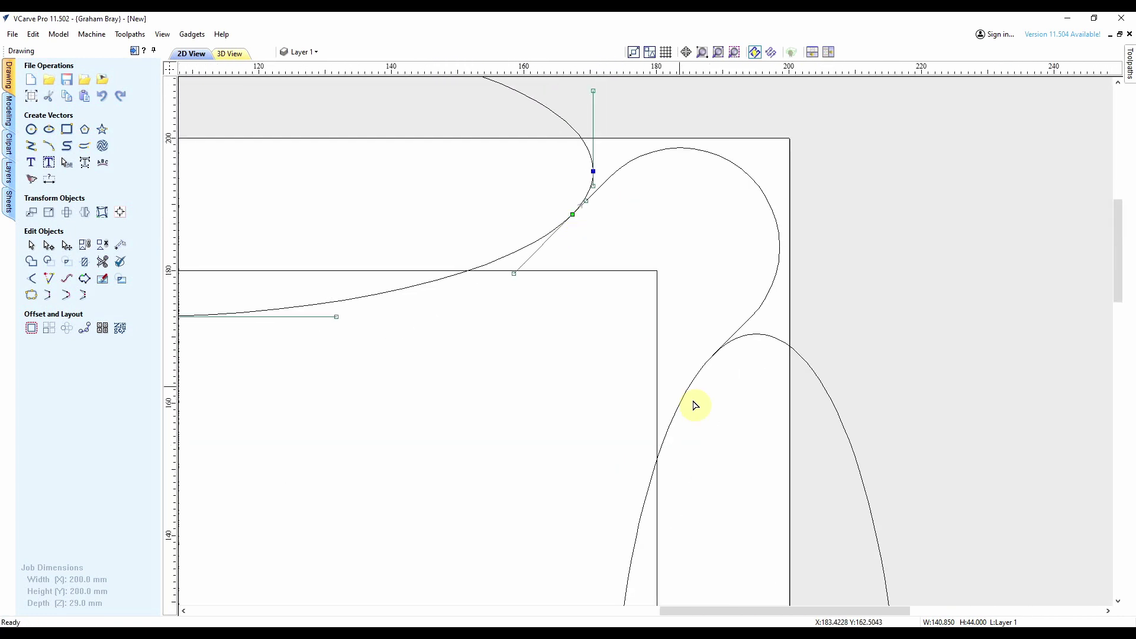
{"action": "scroll", "coordinate": [718, 359], "scroll_direction": "up", "scroll_amount": 5}
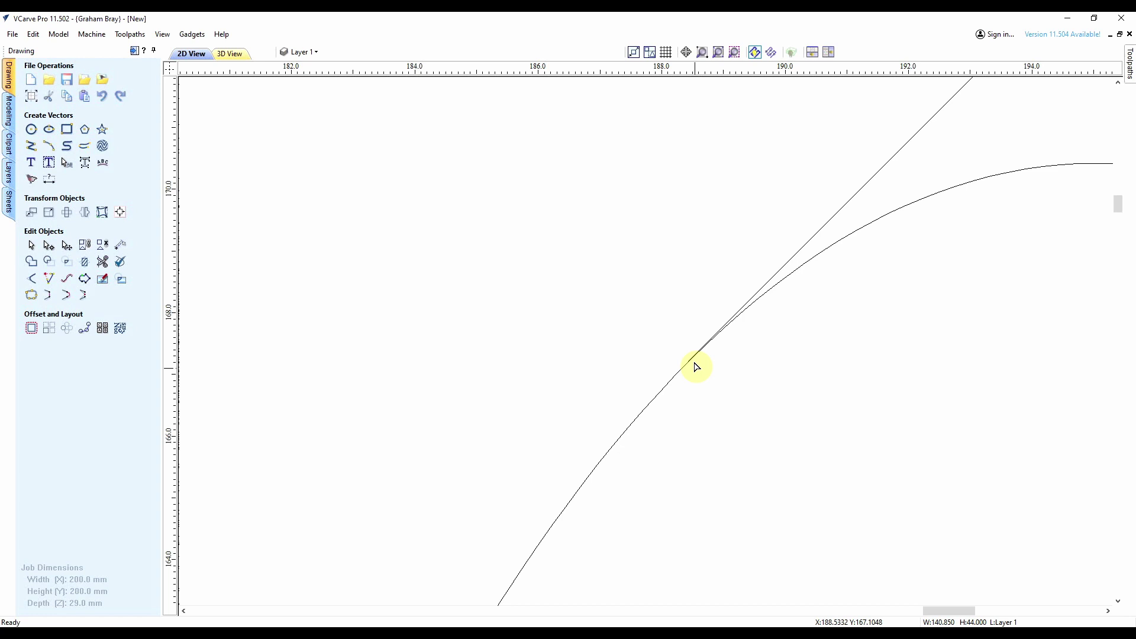
{"action": "scroll", "coordinate": [619, 398], "scroll_direction": "up", "scroll_amount": 2}
{"action": "right_click", "coordinate": [620, 397]}
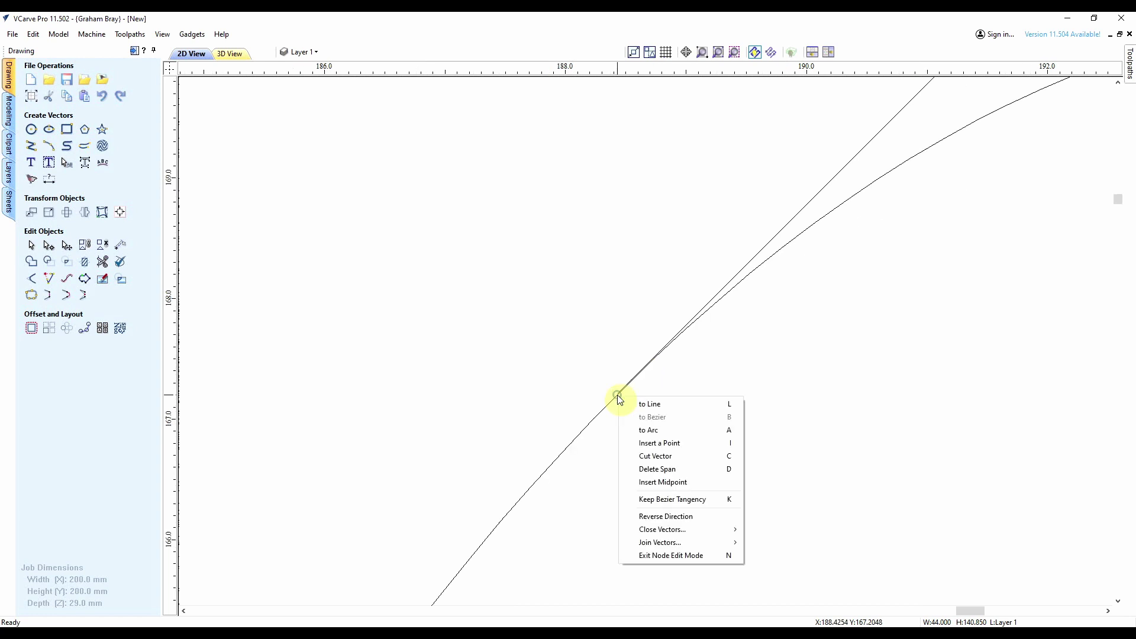
{"action": "left_click", "coordinate": [659, 458]}
{"action": "scroll", "coordinate": [764, 432], "scroll_direction": "down", "scroll_amount": 8}
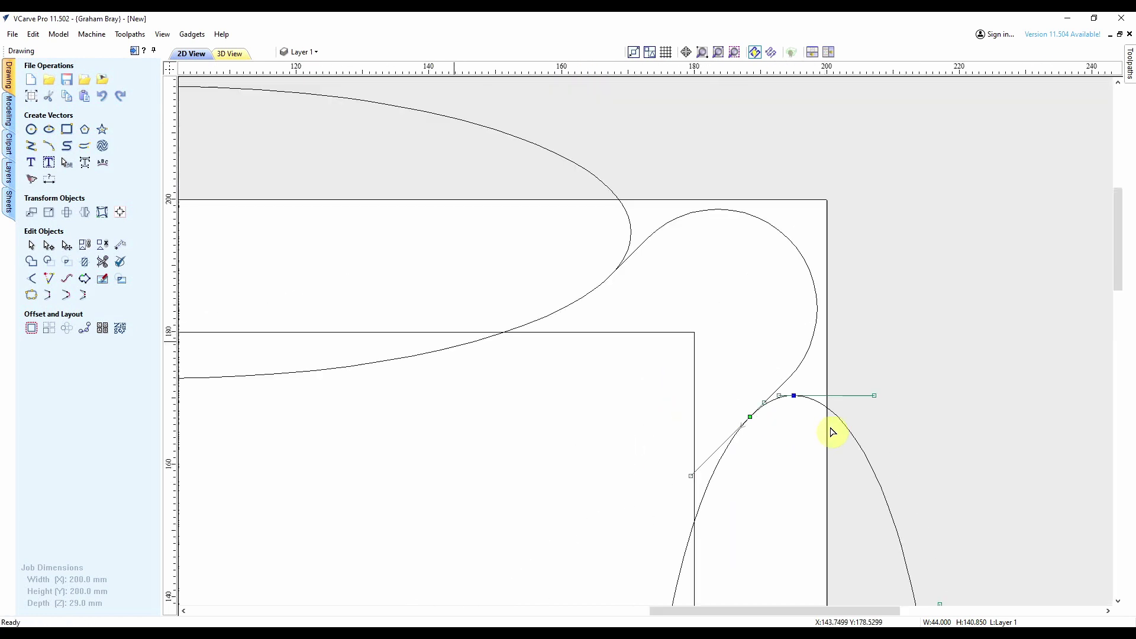
{"action": "scroll", "coordinate": [738, 363], "scroll_direction": "down", "scroll_amount": 2}
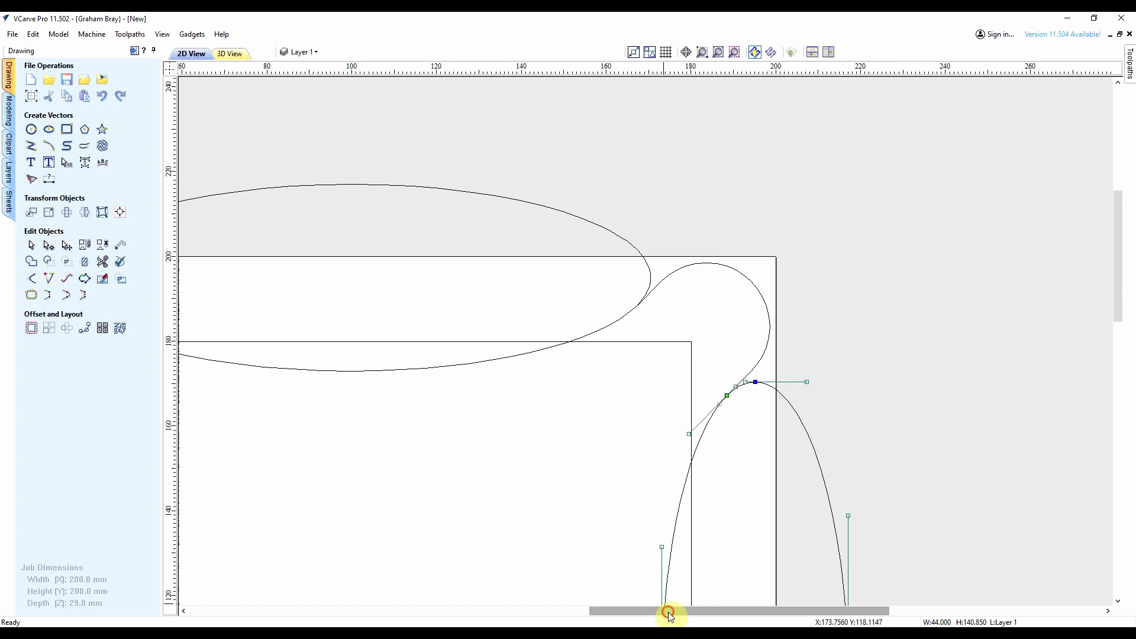
{"action": "left_click_drag", "start_coordinate": [667, 612], "coordinate": [530, 611]}
Step: Cut the top ellipse at the top-left circle junction and delete its upper arc
{"action": "scroll", "coordinate": [503, 310], "scroll_direction": "up", "scroll_amount": 5}
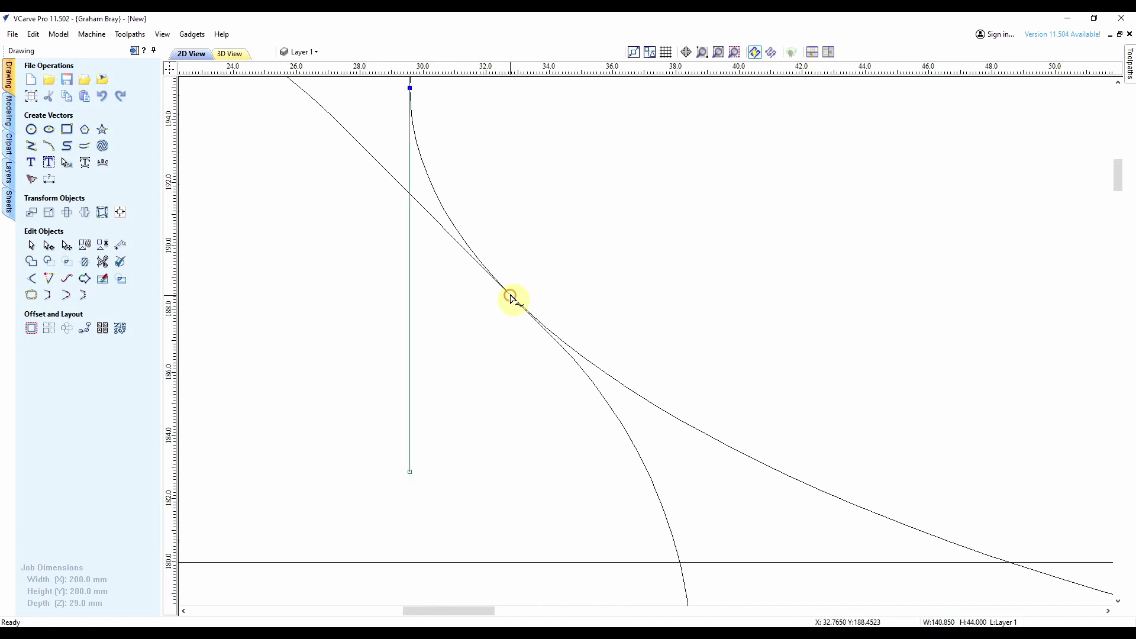
{"action": "right_click", "coordinate": [512, 300]}
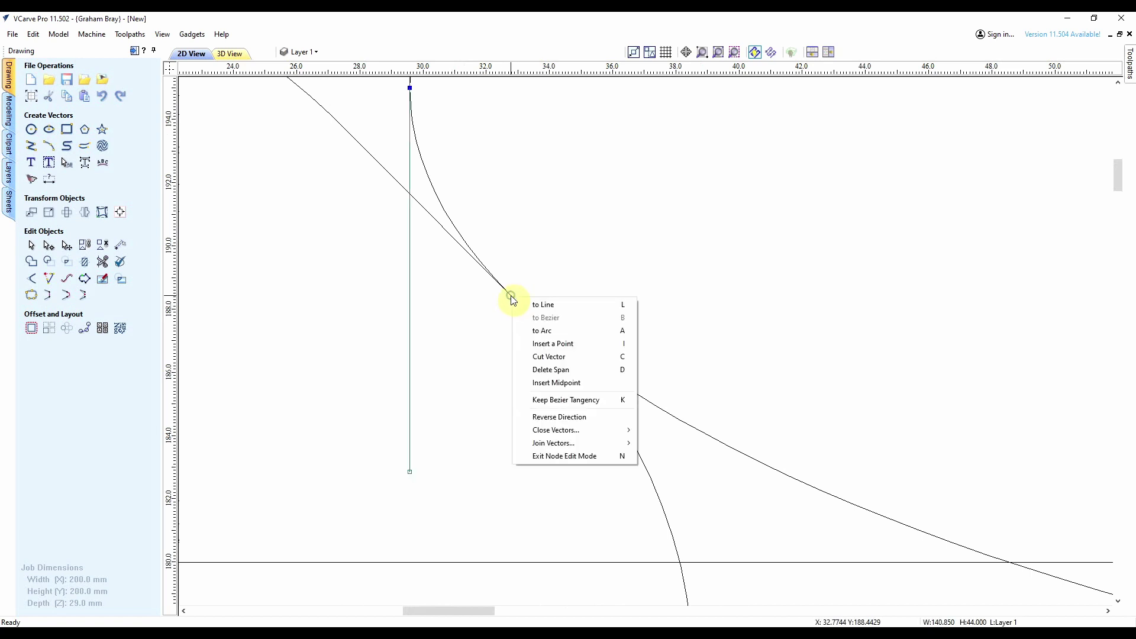
{"action": "left_click", "coordinate": [561, 361]}
{"action": "scroll", "coordinate": [507, 363], "scroll_direction": "down", "scroll_amount": 5}
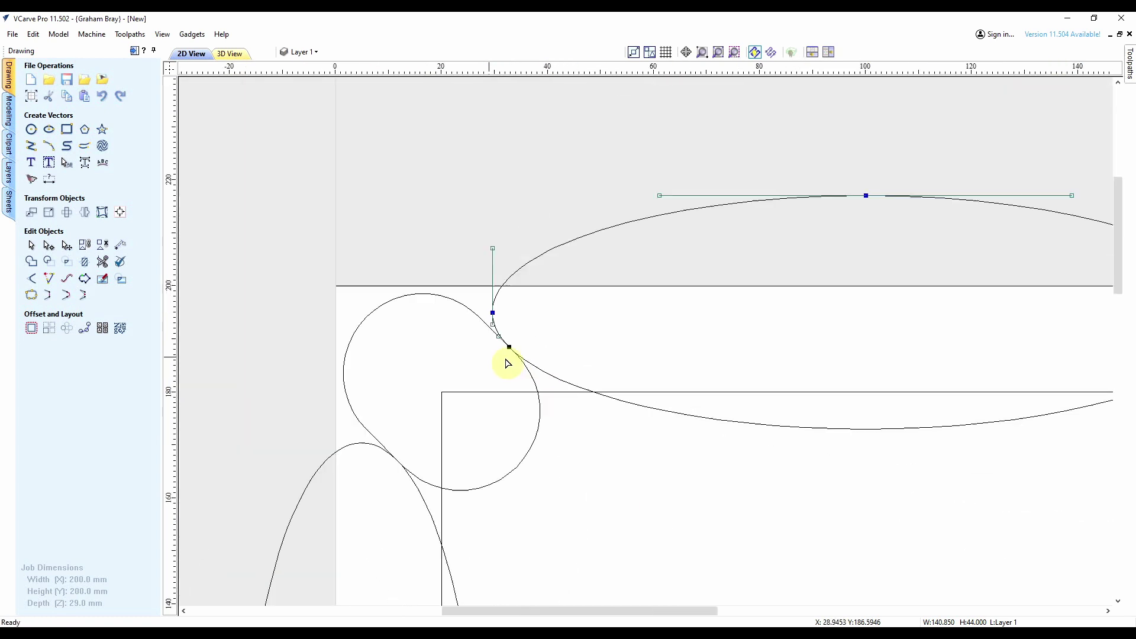
{"action": "scroll", "coordinate": [457, 367], "scroll_direction": "up", "scroll_amount": 1}
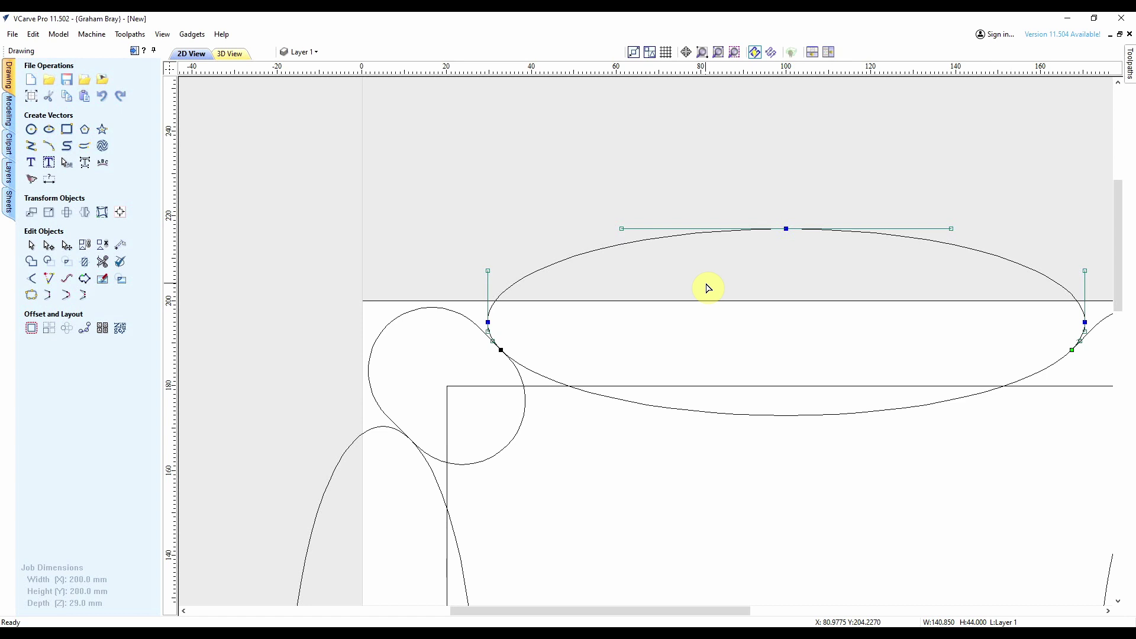
{"action": "key", "text": "Delete"}
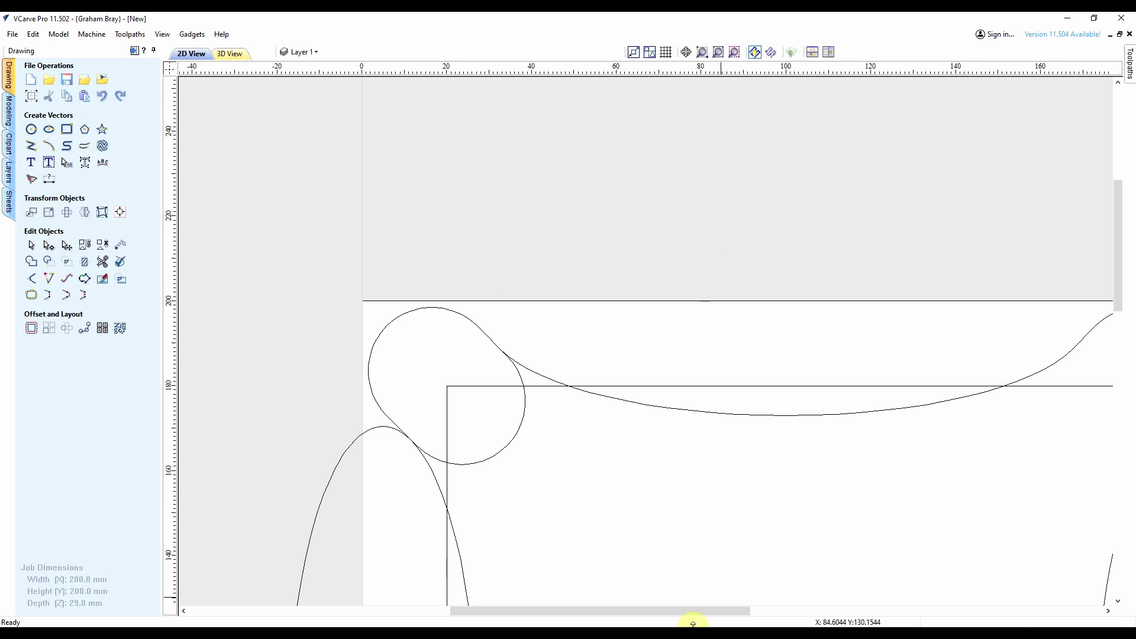
{"action": "left_click_drag", "start_coordinate": [691, 616], "coordinate": [789, 622]}
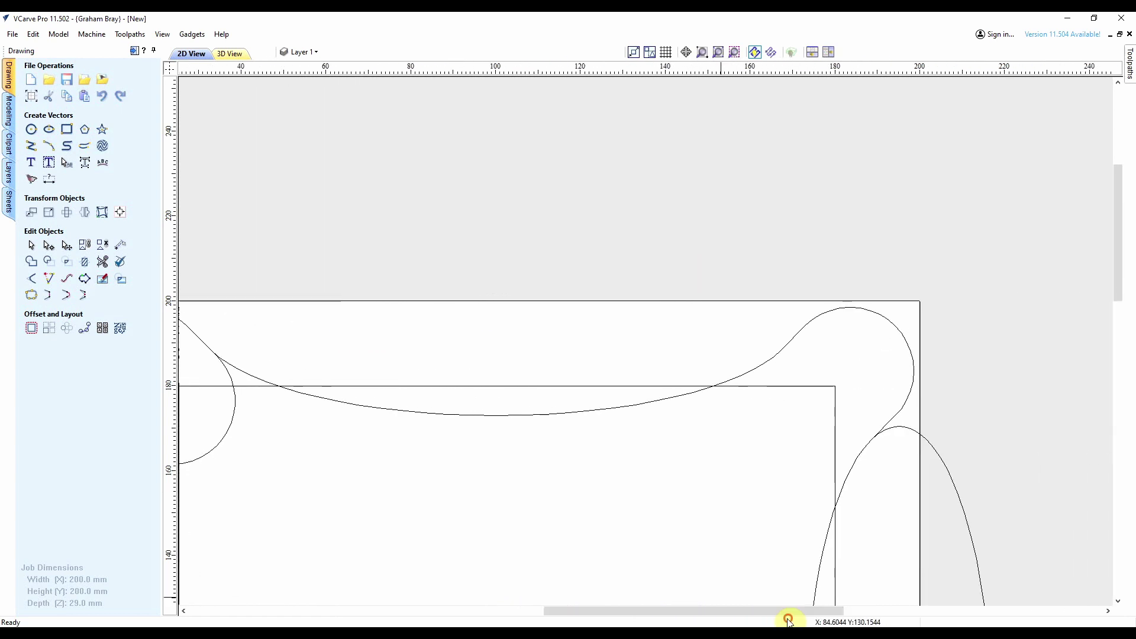
{"action": "scroll", "coordinate": [906, 343], "scroll_direction": "down", "scroll_amount": 3}
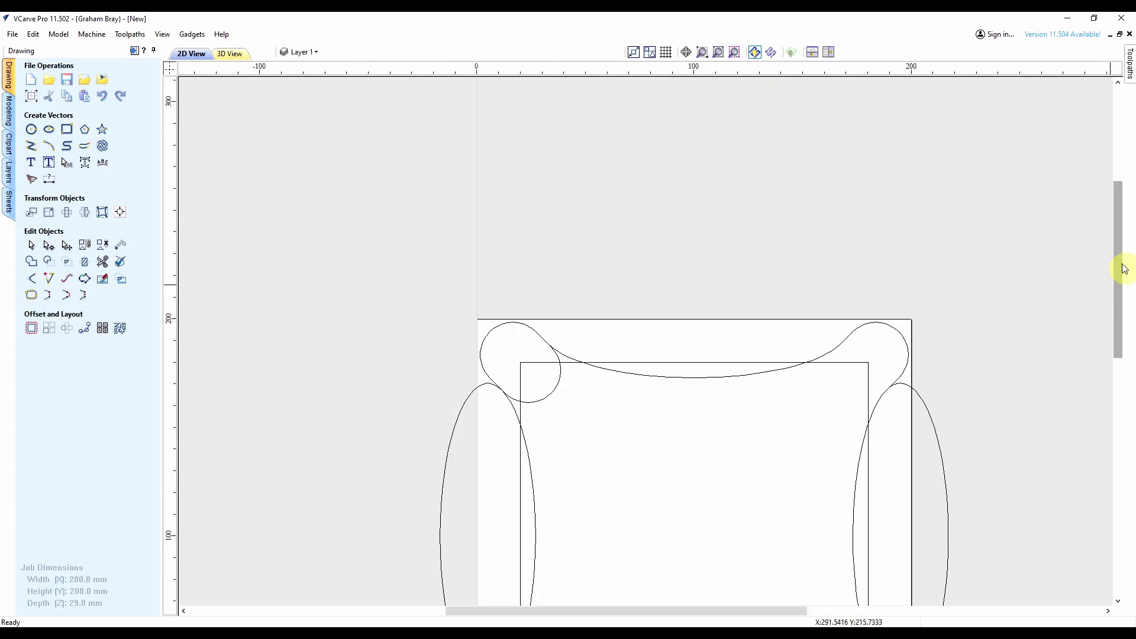
Step: Cut the right ellipse at the bottom-right junction and delete its outer arc
{"action": "left_click_drag", "start_coordinate": [1124, 269], "coordinate": [1123, 363]}
{"action": "scroll", "coordinate": [884, 401], "scroll_direction": "up", "scroll_amount": 3}
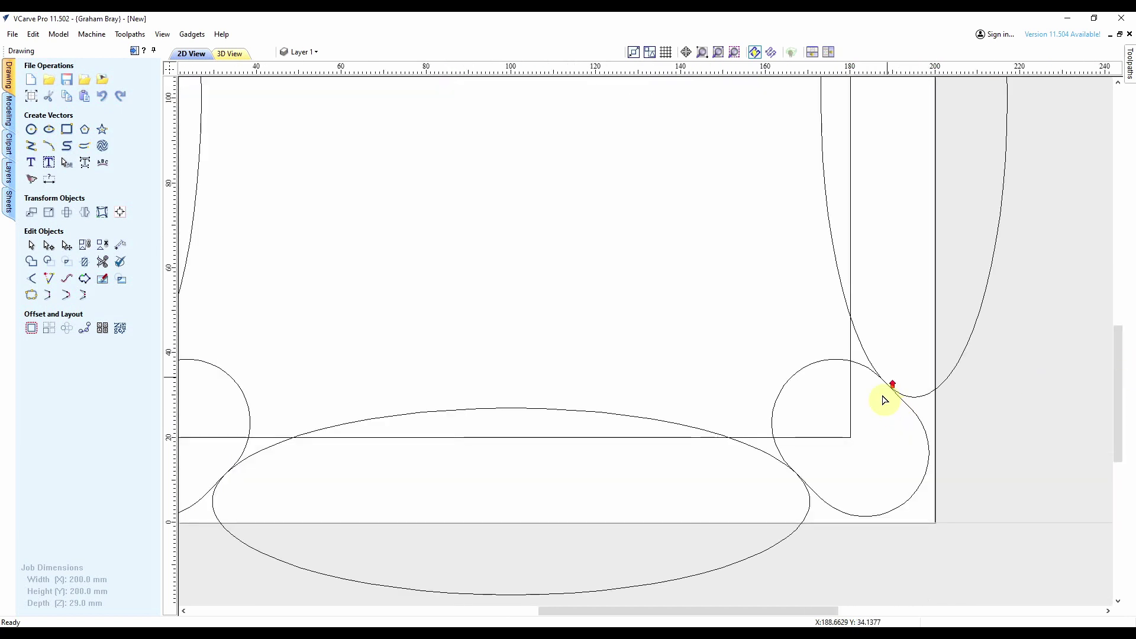
{"action": "scroll", "coordinate": [884, 401], "scroll_direction": "up", "scroll_amount": 5}
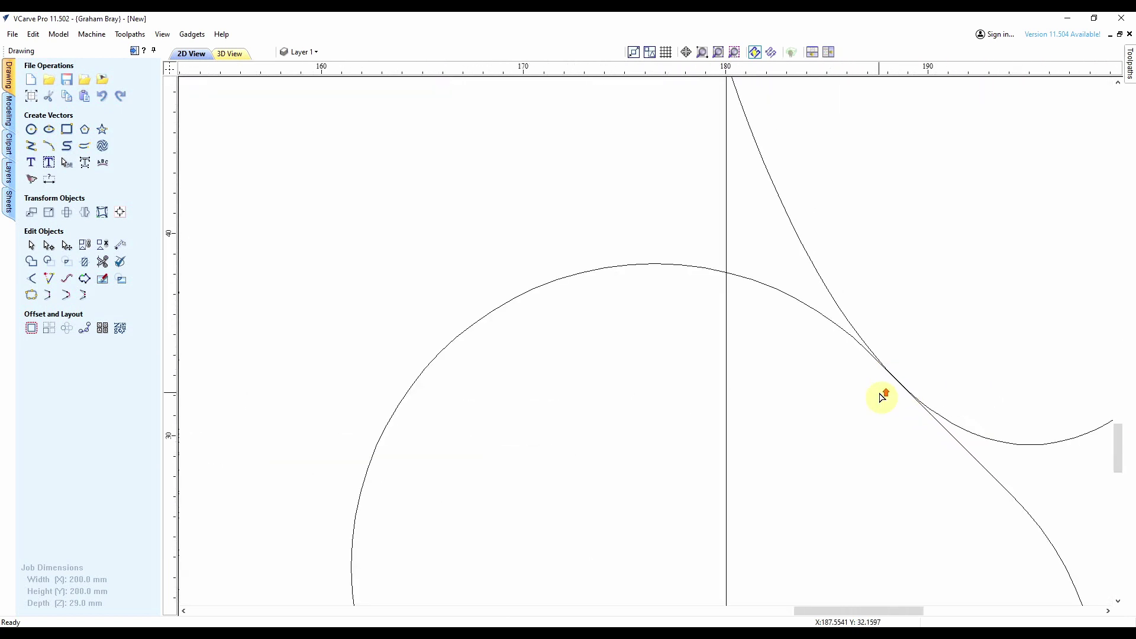
{"action": "left_click", "coordinate": [843, 309]}
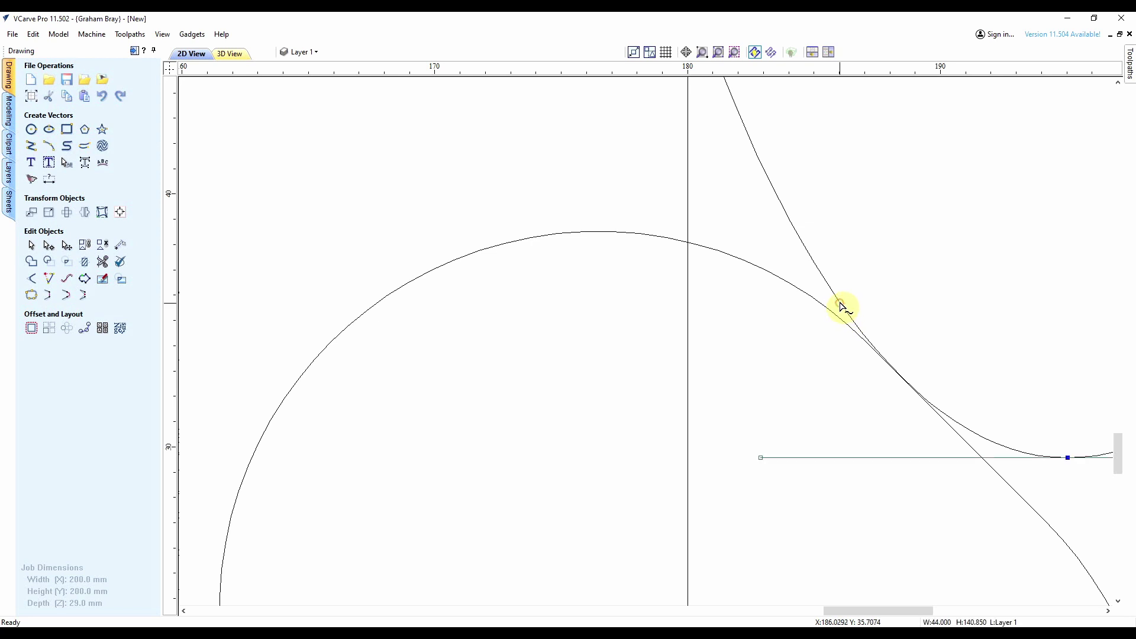
{"action": "right_click", "coordinate": [904, 383]}
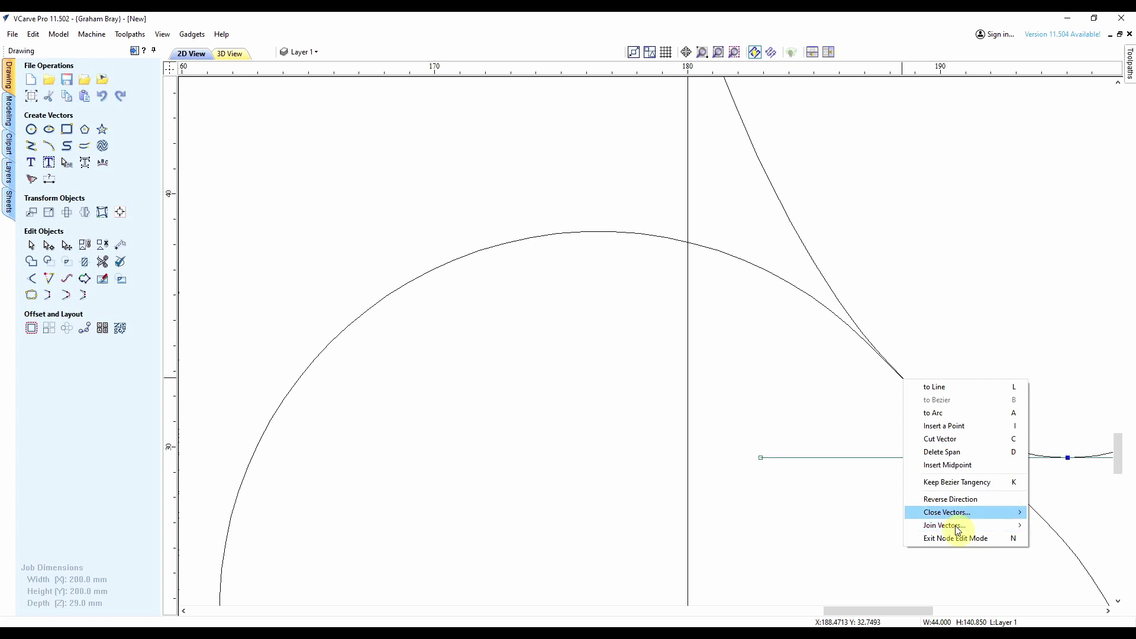
{"action": "left_click", "coordinate": [950, 438]}
{"action": "scroll", "coordinate": [837, 403], "scroll_direction": "down", "scroll_amount": 5}
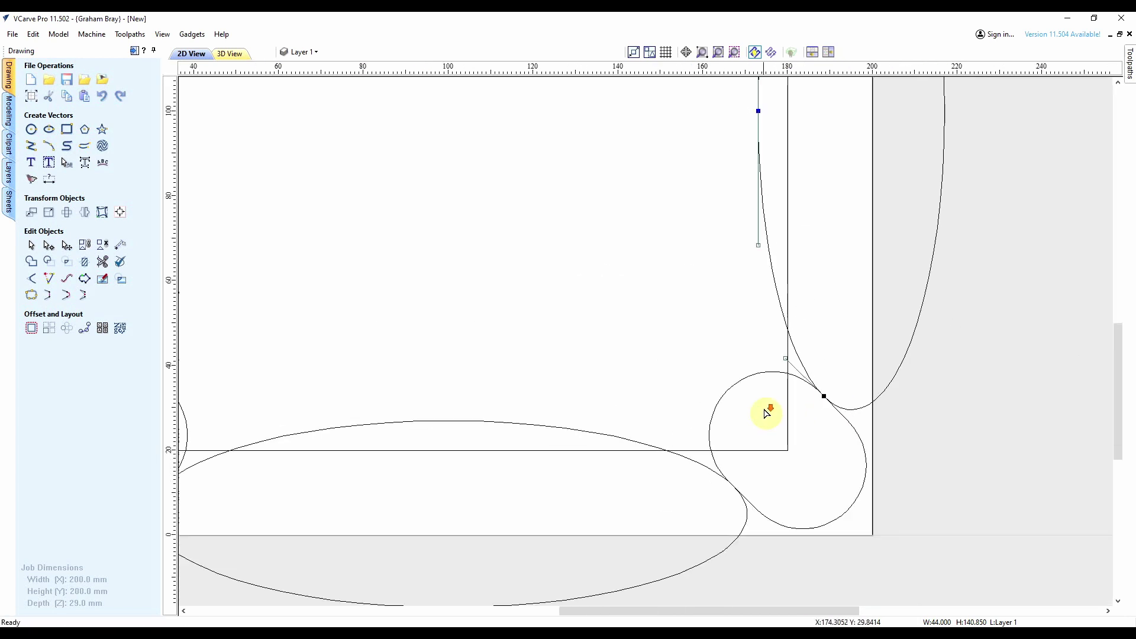
{"action": "scroll", "coordinate": [767, 413], "scroll_direction": "down", "scroll_amount": 3}
{"action": "left_click", "coordinate": [853, 237]}
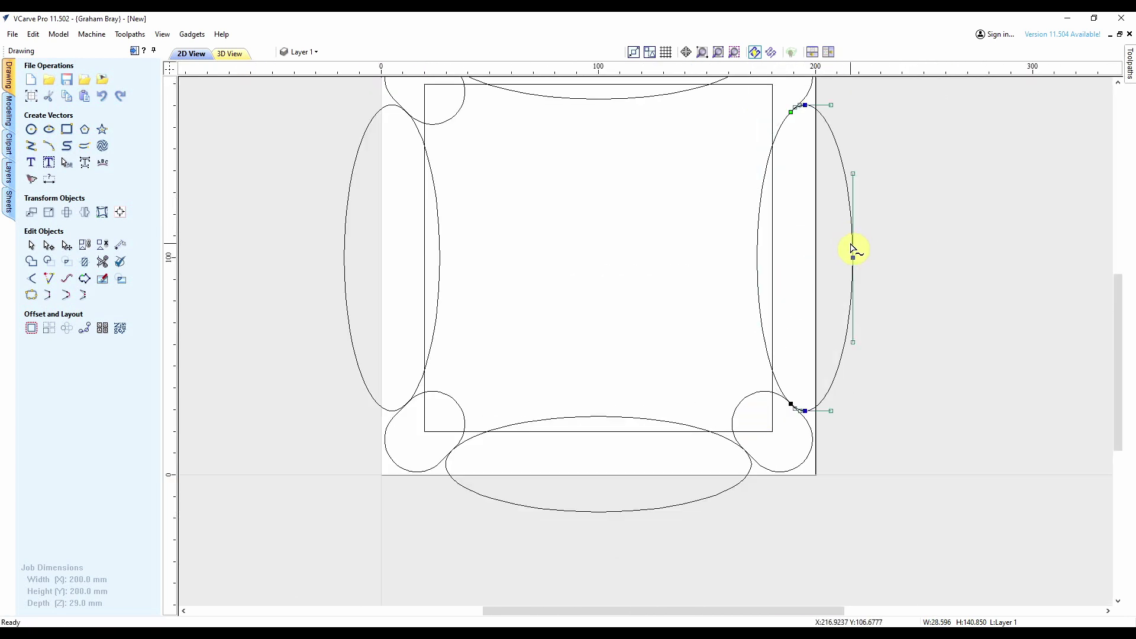
{"action": "key", "text": "Delete"}
Step: Delete the 160 mm square and leftover arcs, leaving one continuous tray outline
{"action": "scroll", "coordinate": [680, 550], "scroll_direction": "down", "scroll_amount": 3}
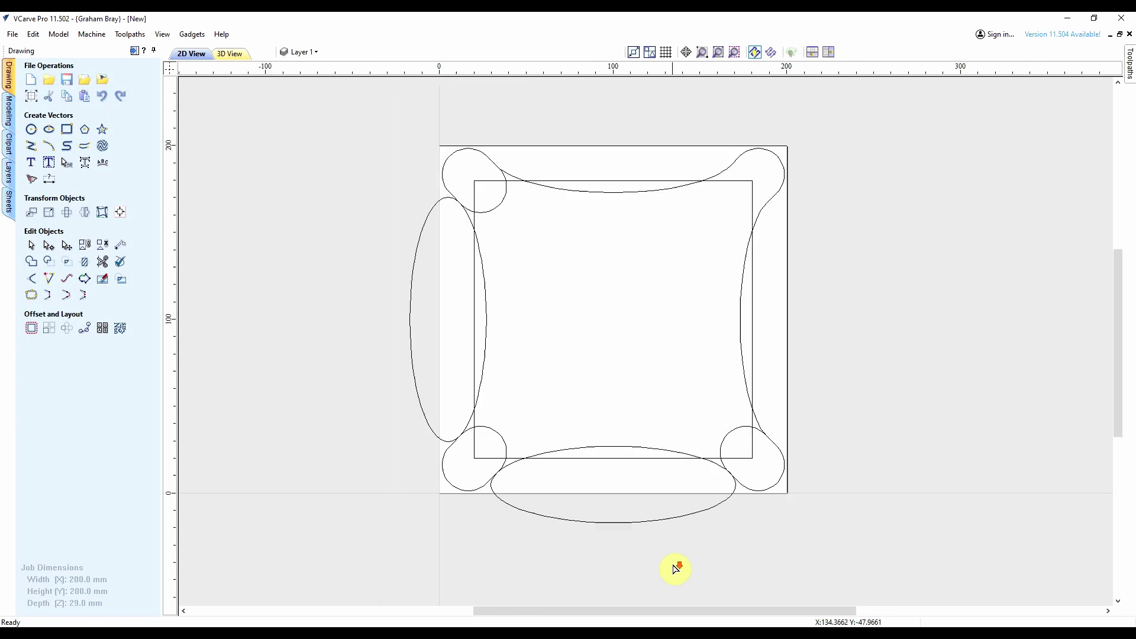
{"action": "scroll", "coordinate": [736, 338], "scroll_direction": "up", "scroll_amount": 3}
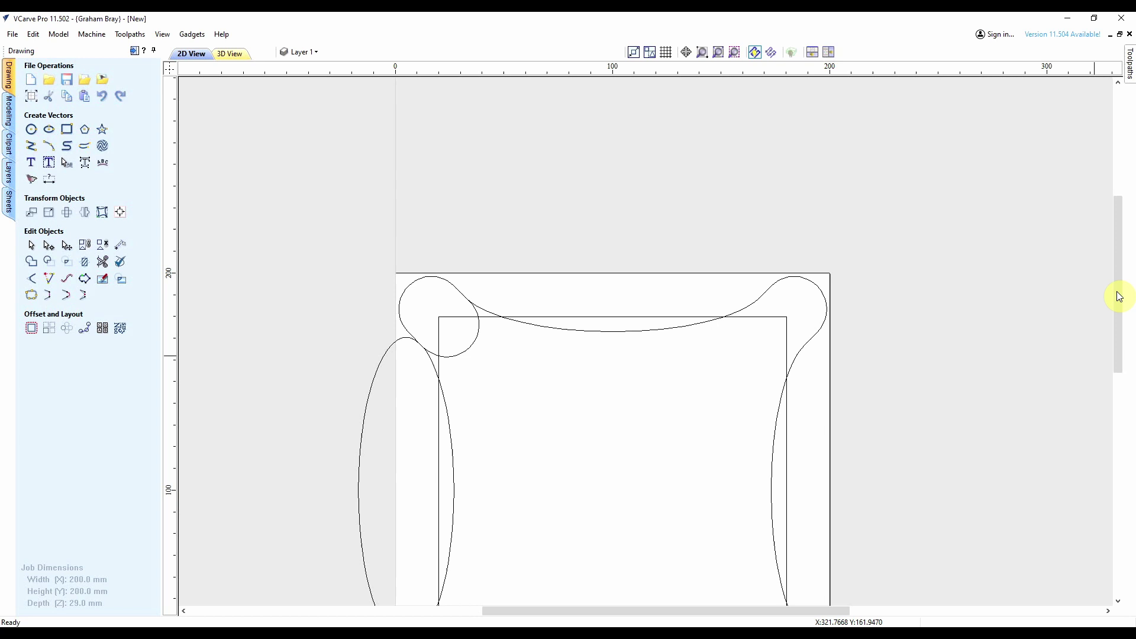
{"action": "left_click_drag", "start_coordinate": [1119, 280], "coordinate": [1119, 312]}
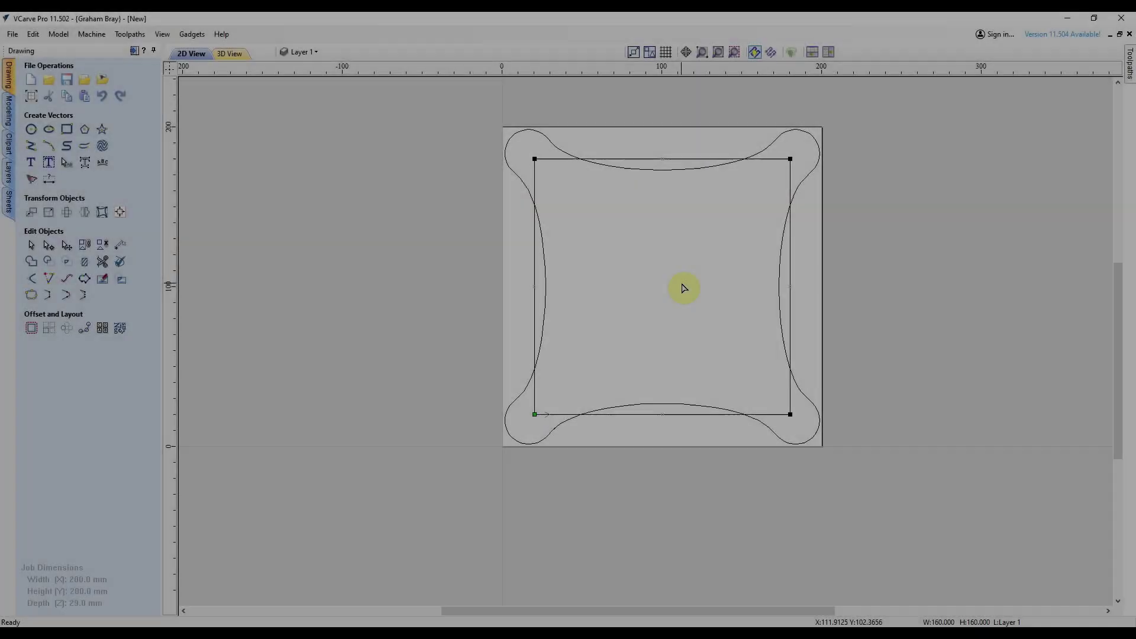
{"action": "key", "text": "Delete"}
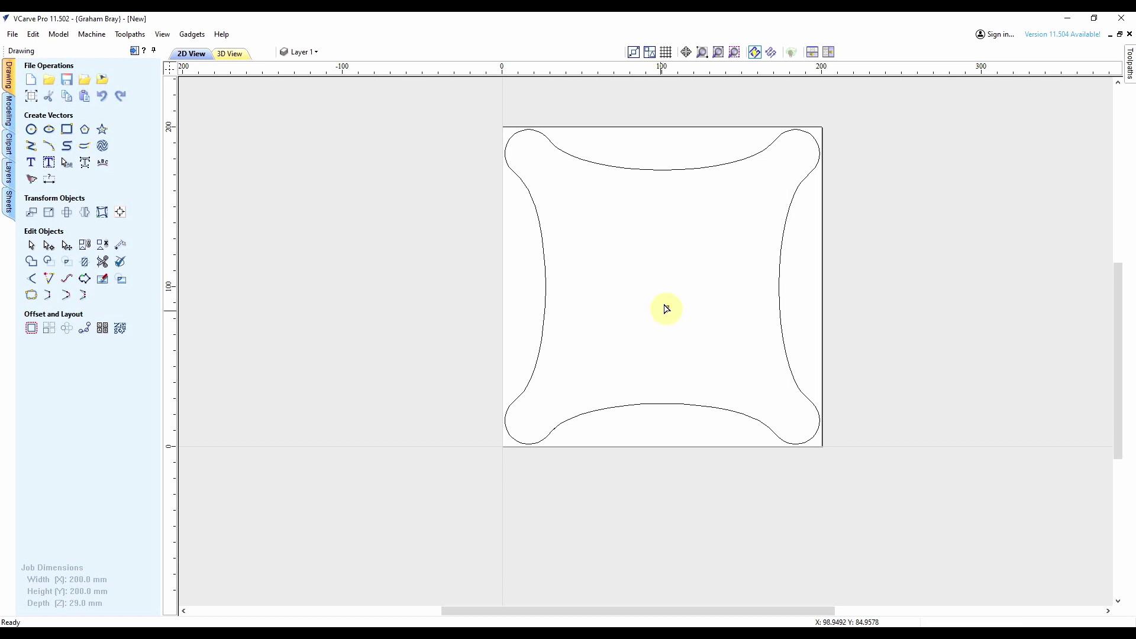
{"action": "scroll", "coordinate": [667, 309], "scroll_direction": "down", "scroll_amount": 2}
Step: Join the top curve's end node at the top-left corner using Join Vectors > Move End Points
{"action": "scroll", "coordinate": [661, 326], "scroll_direction": "up", "scroll_amount": 2}
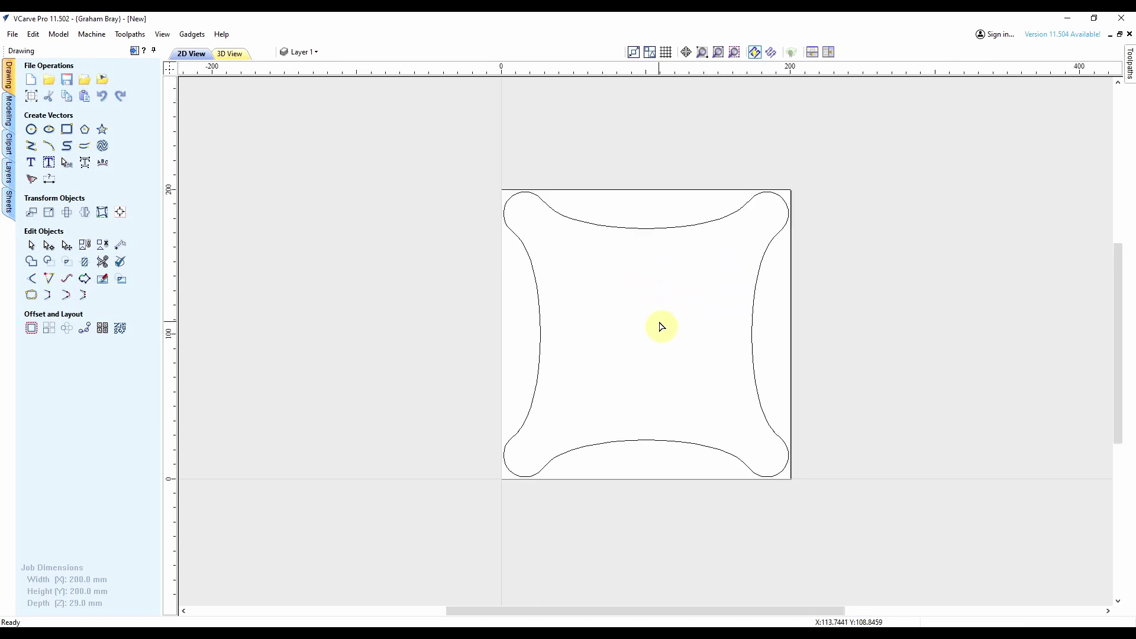
{"action": "scroll", "coordinate": [655, 320], "scroll_direction": "up", "scroll_amount": 1}
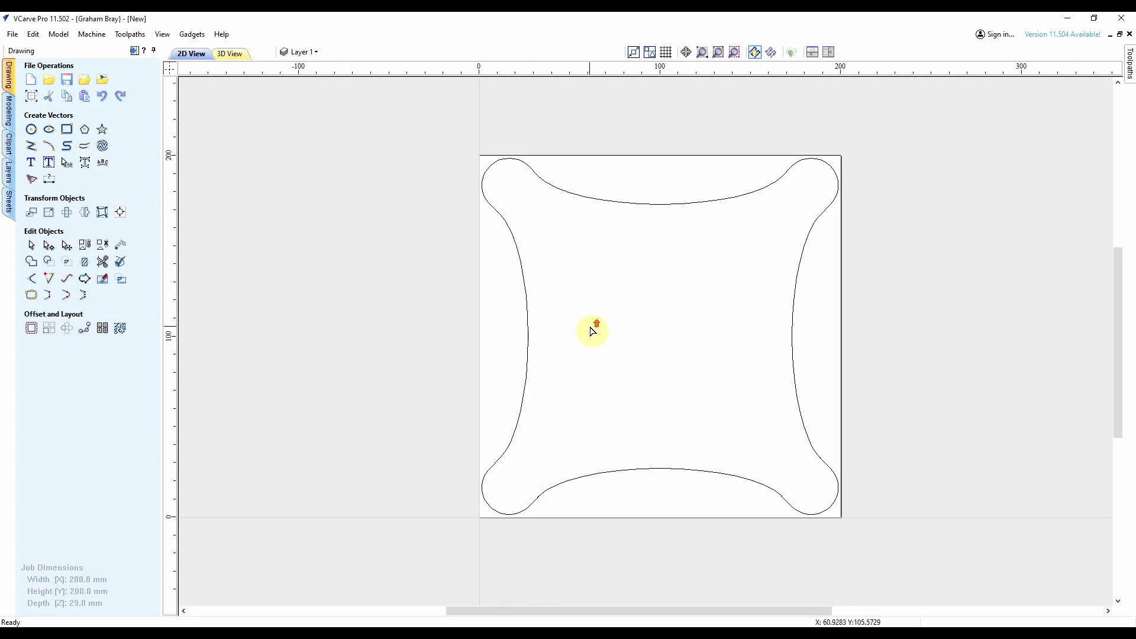
{"action": "double_click", "coordinate": [595, 197]}
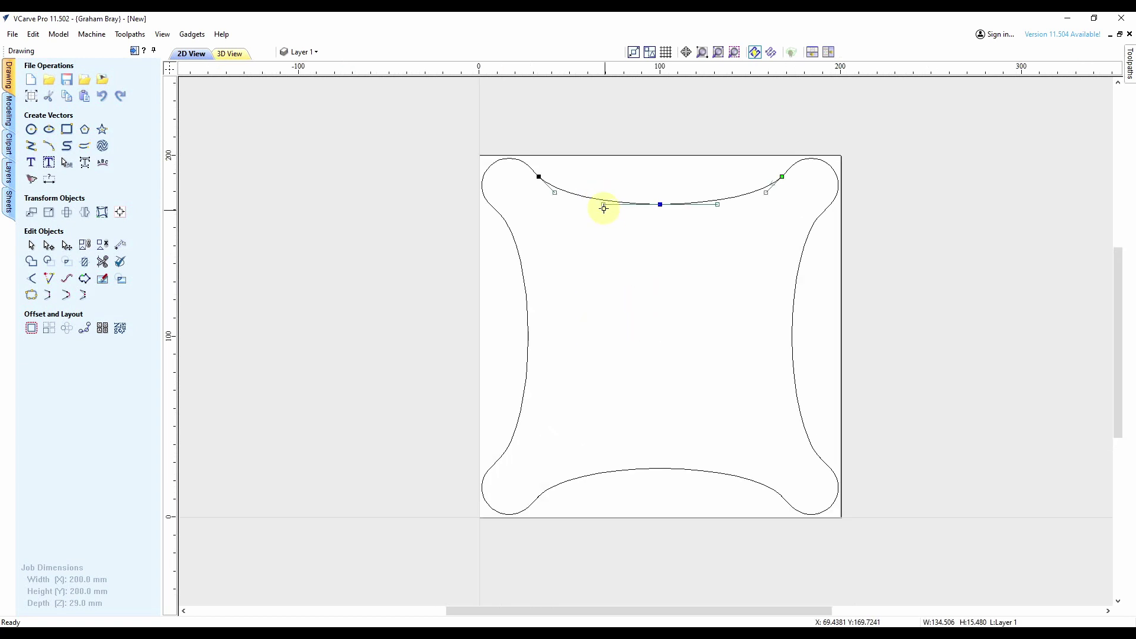
{"action": "scroll", "coordinate": [533, 171], "scroll_direction": "up", "scroll_amount": 2}
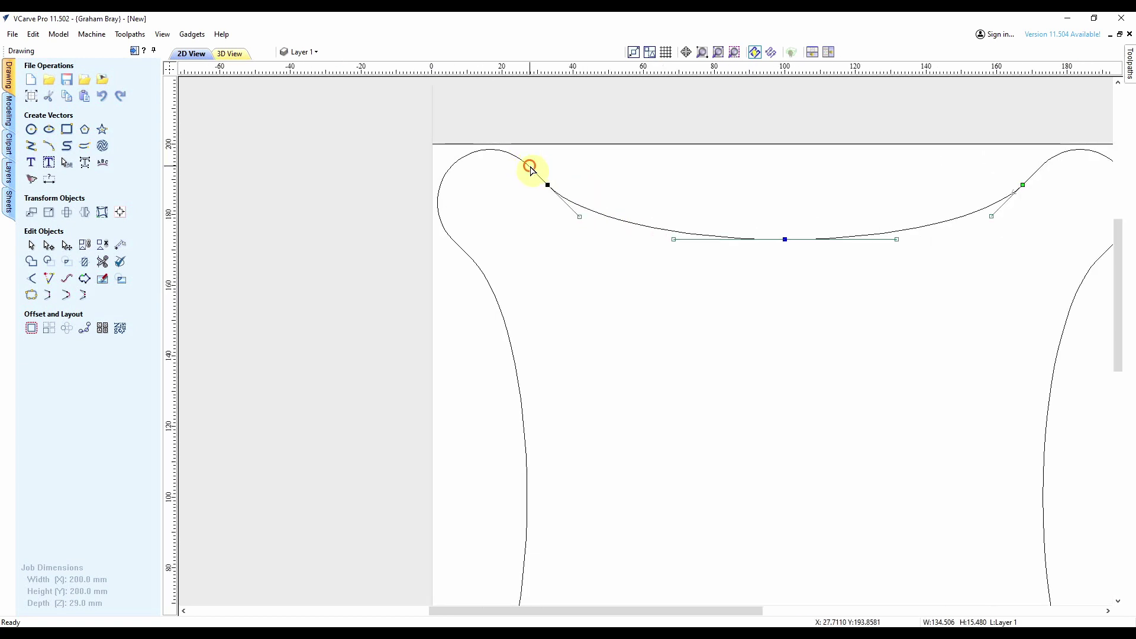
{"action": "left_click", "coordinate": [530, 168]}
{"action": "right_click", "coordinate": [530, 168]}
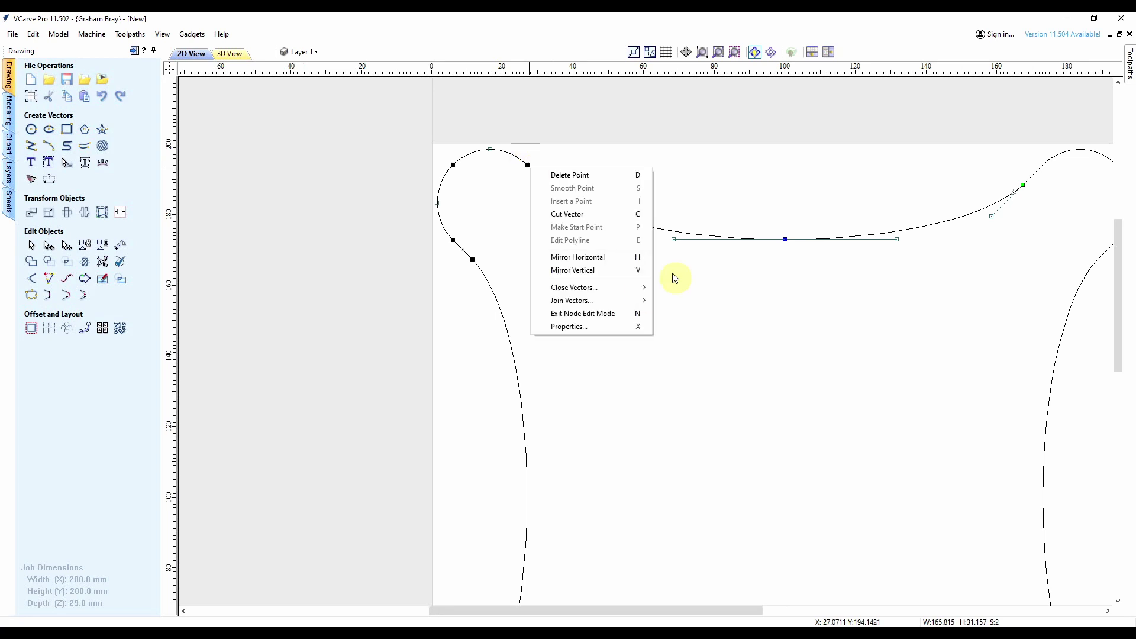
{"action": "mouse_move", "coordinate": [636, 304]}
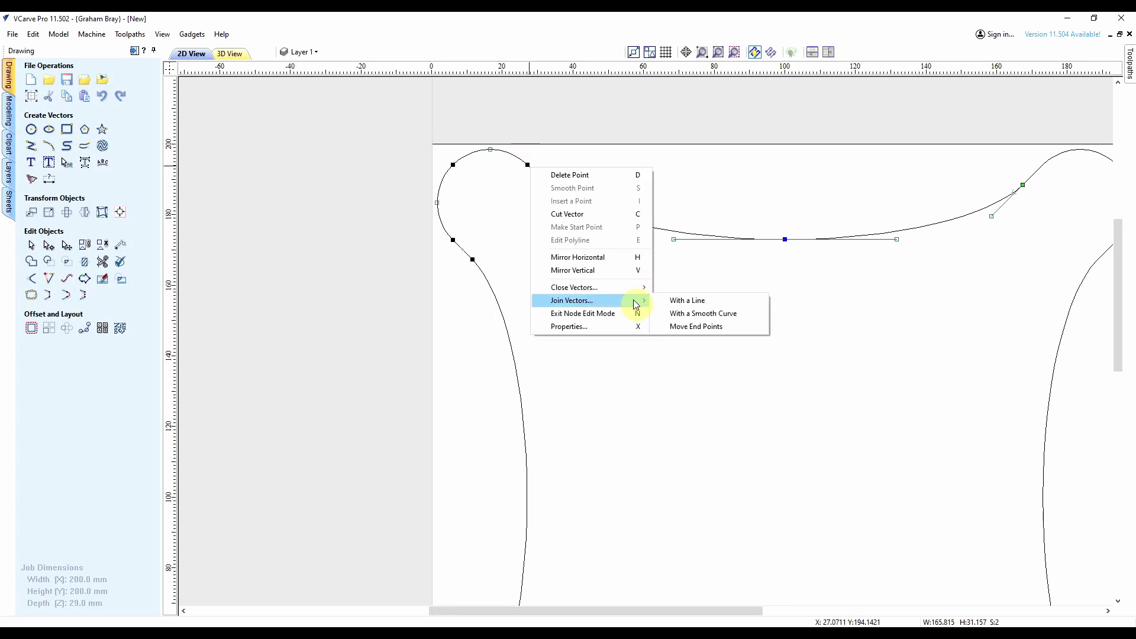
{"action": "left_click", "coordinate": [712, 327]}
{"action": "left_click", "coordinate": [560, 275]}
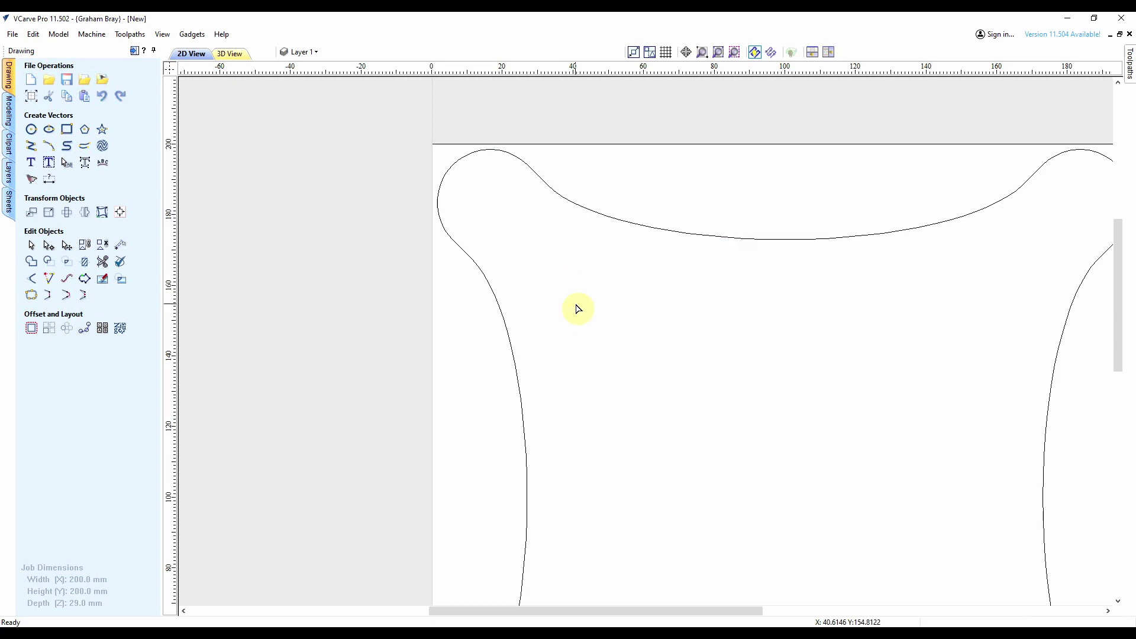
Step: Close the outline's remaining gap by moving the curve ends together
{"action": "left_click", "coordinate": [449, 237]}
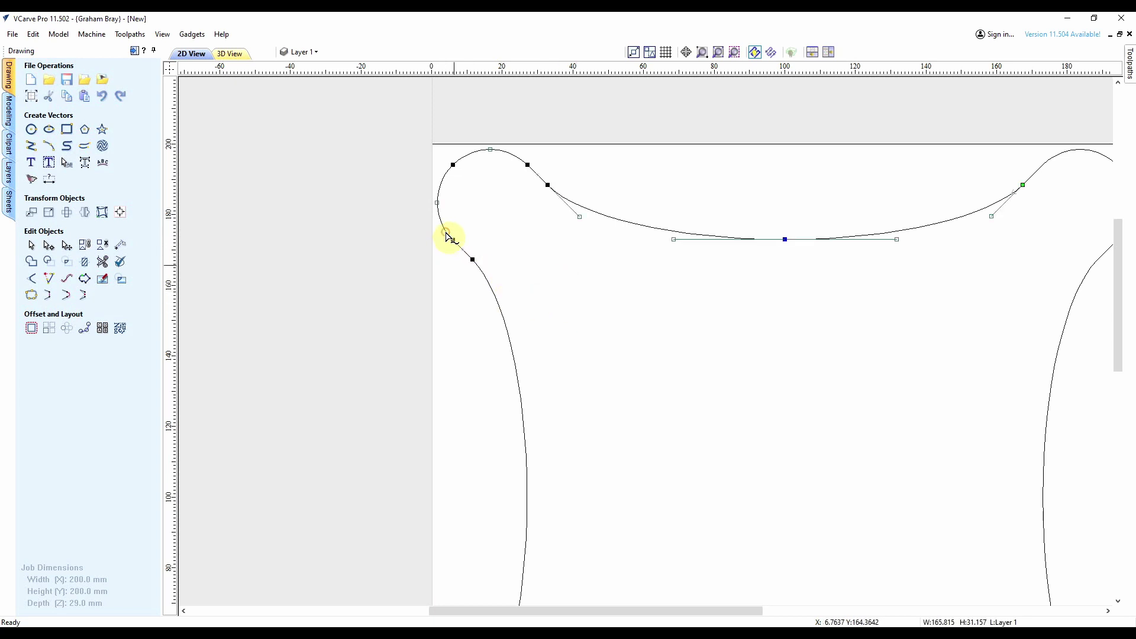
{"action": "left_click", "coordinate": [494, 293]}
{"action": "right_click", "coordinate": [495, 293]}
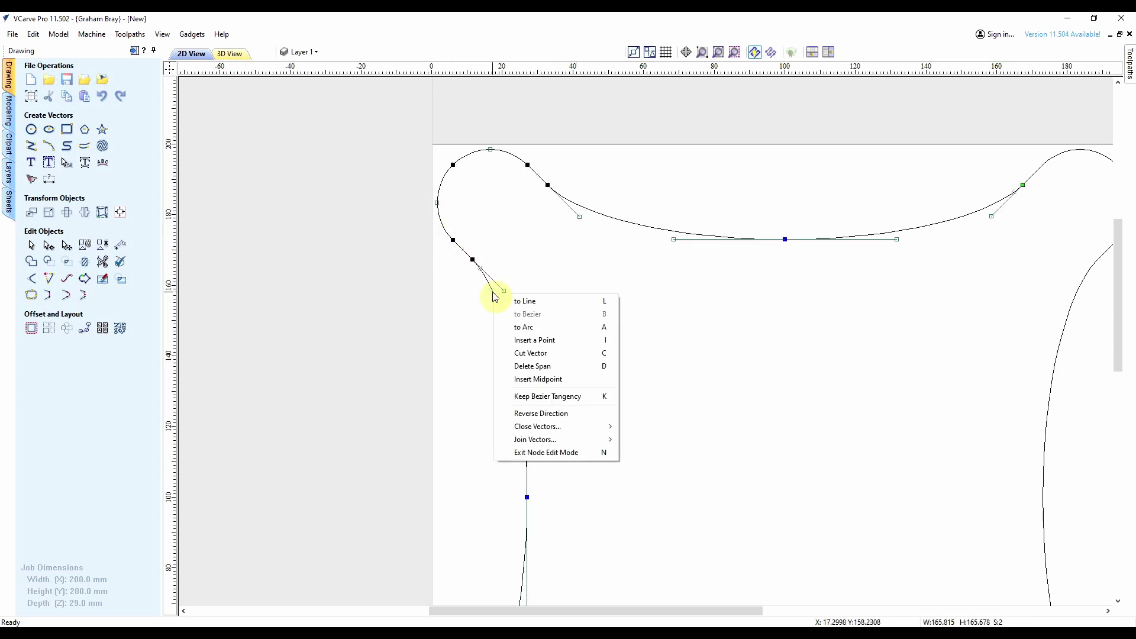
{"action": "mouse_move", "coordinate": [607, 445]}
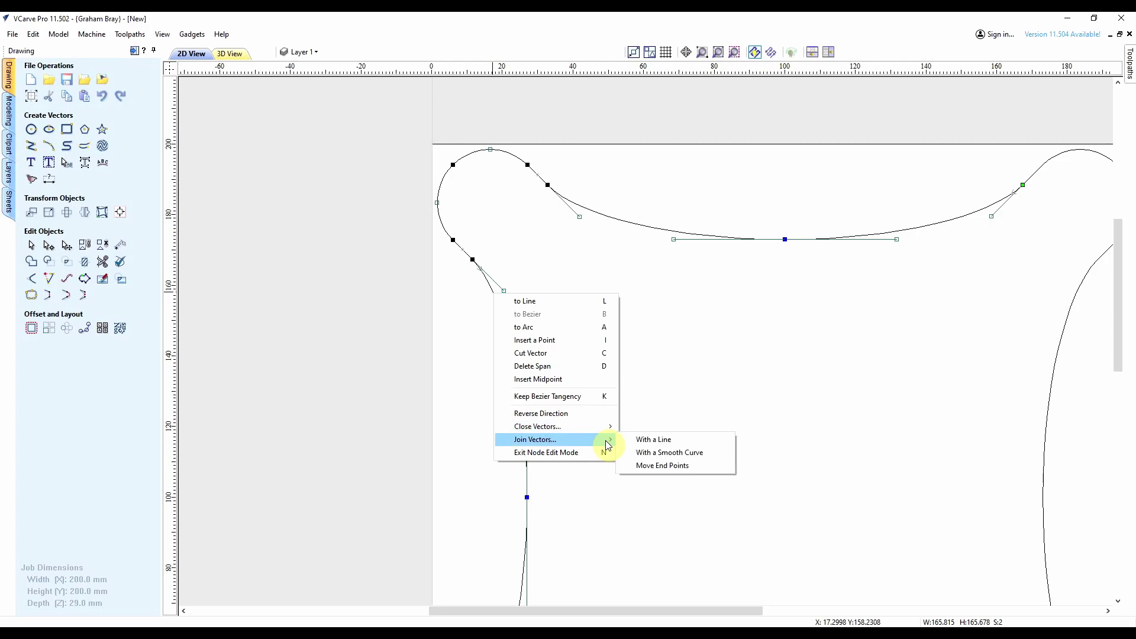
{"action": "left_click", "coordinate": [664, 466]}
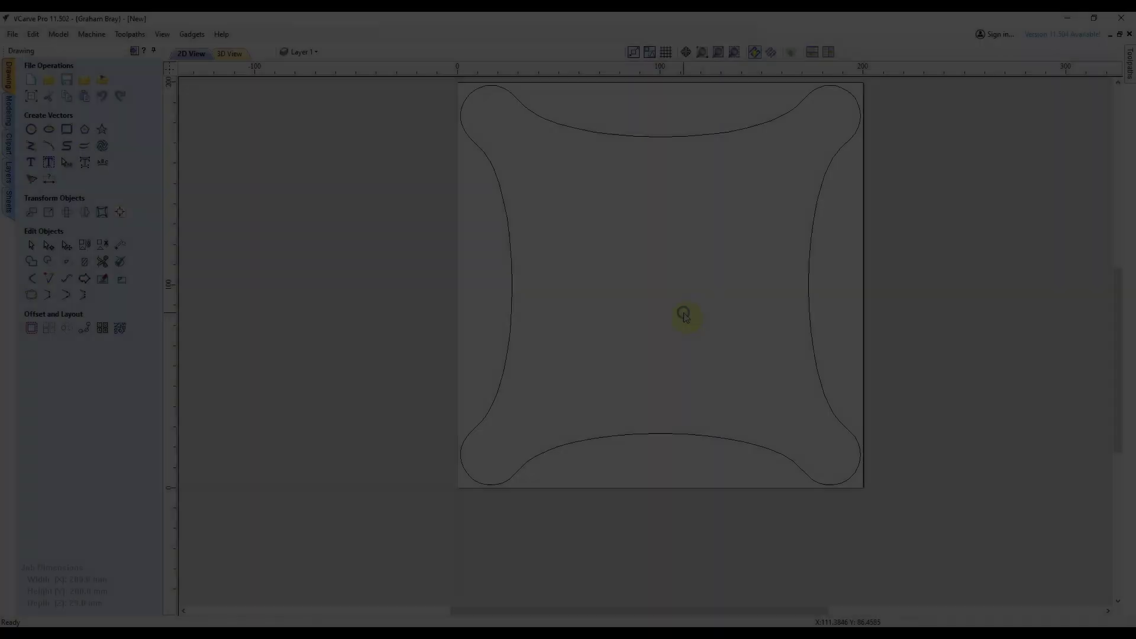
Step: Confirm with Select All Open Vectors that none remain, then select the whole tray outline
{"action": "right_click", "coordinate": [685, 317]}
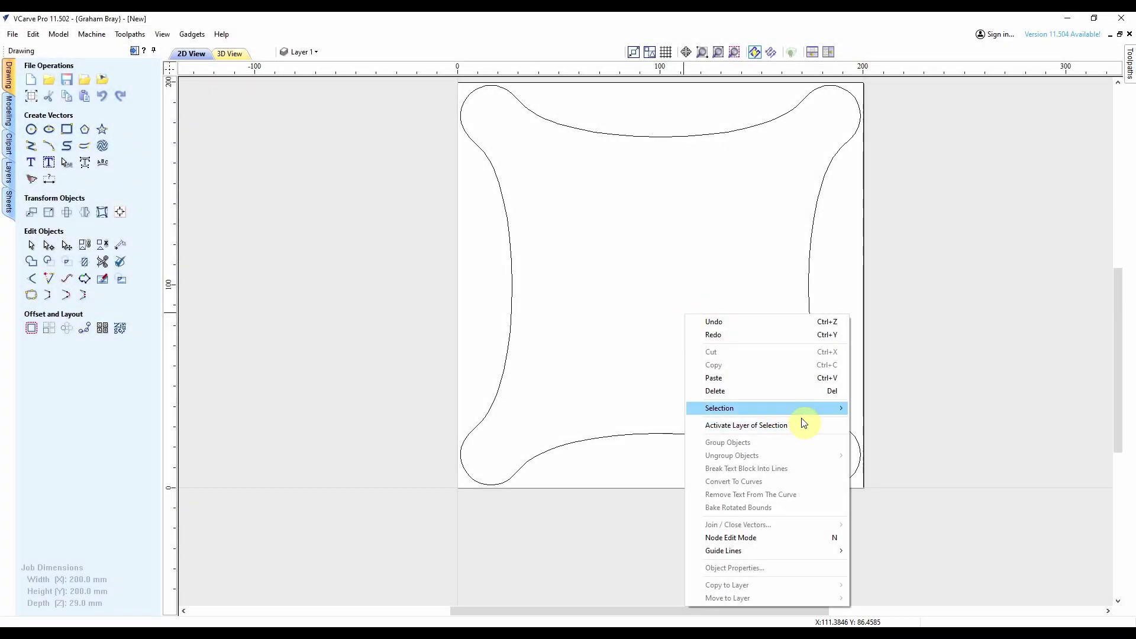
{"action": "mouse_move", "coordinate": [812, 416]}
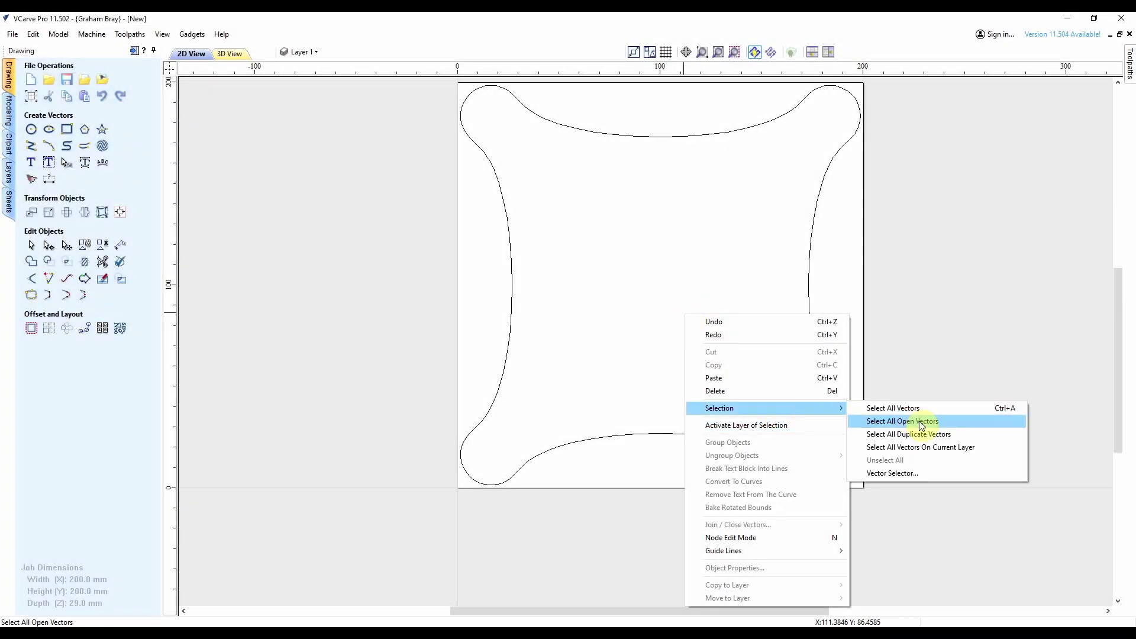
{"action": "left_click", "coordinate": [939, 427]}
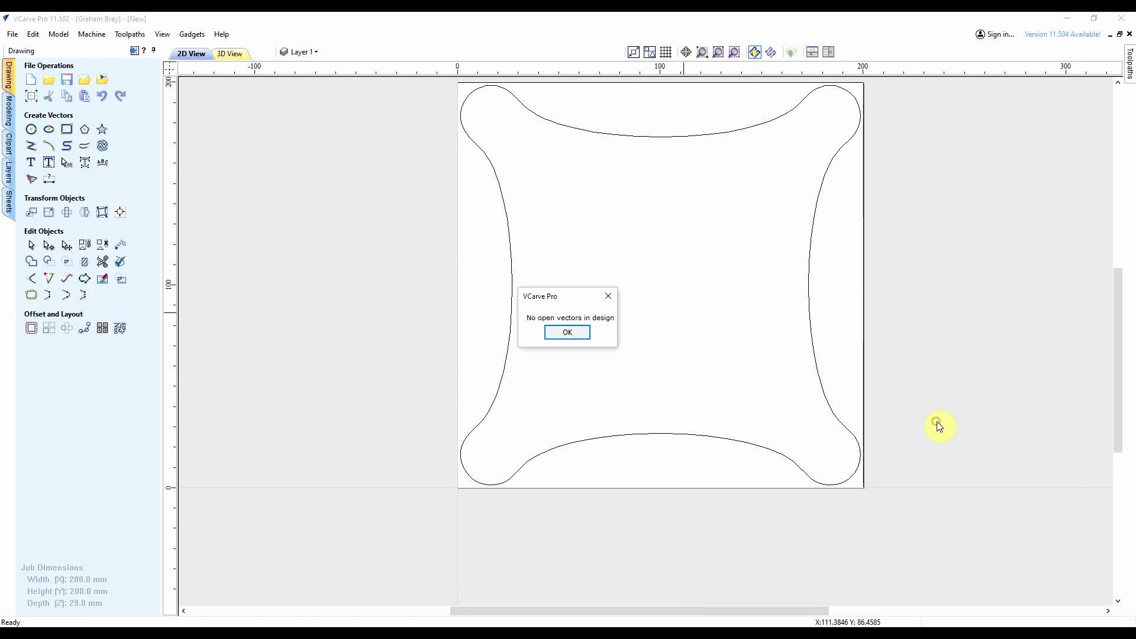
{"action": "left_click", "coordinate": [569, 335]}
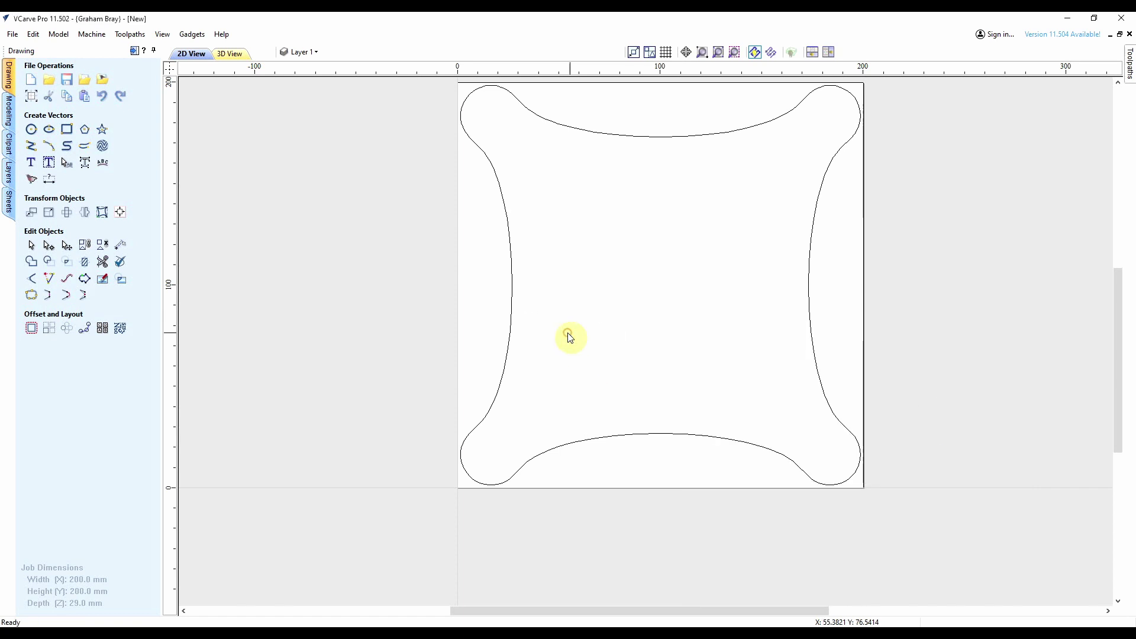
{"action": "left_click", "coordinate": [614, 317]}
{"action": "scroll", "coordinate": [609, 321], "scroll_direction": "down", "scroll_amount": 2}
{"action": "scroll", "coordinate": [606, 325], "scroll_direction": "up", "scroll_amount": 3}
{"action": "key", "text": "ctrl+a"}
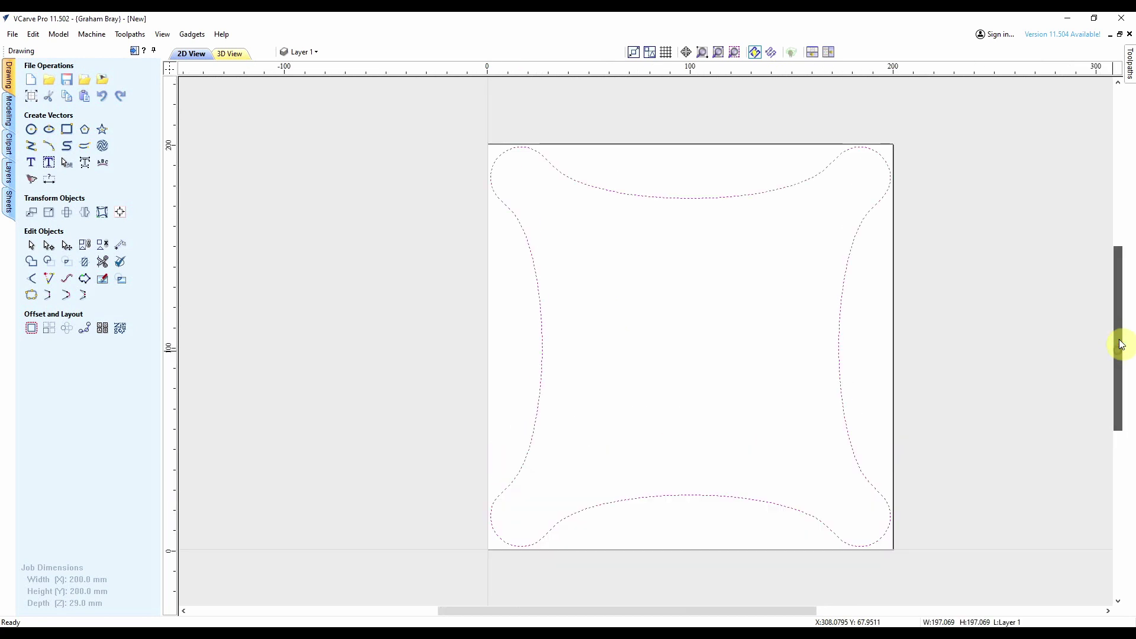
Step: Create a 6 mm inward offset of the tray outline
{"action": "left_click", "coordinate": [32, 333]}
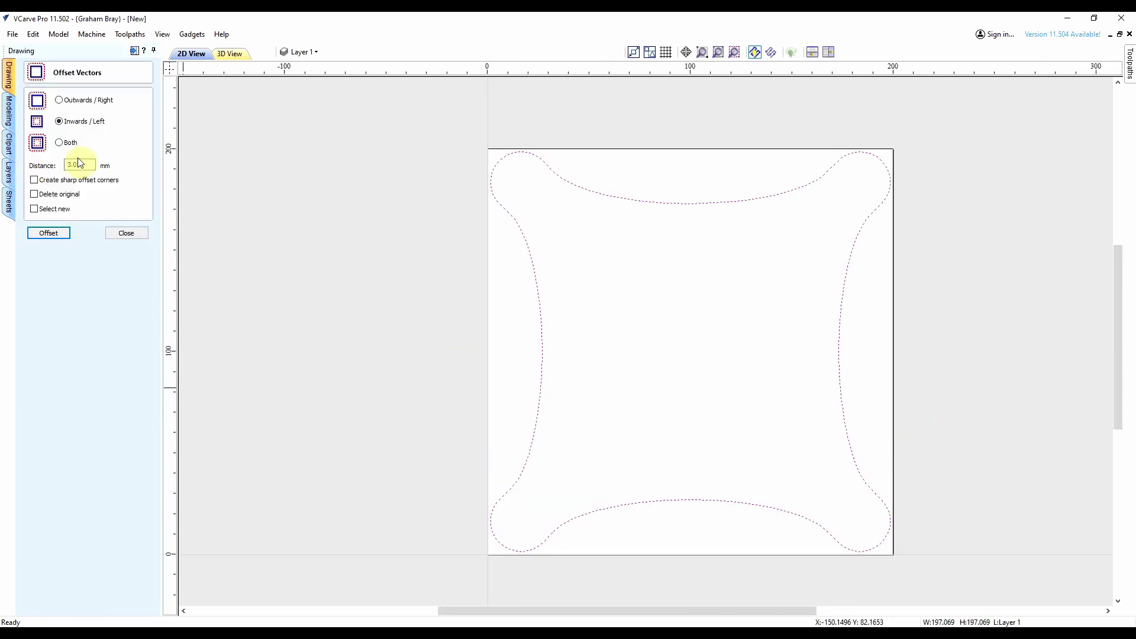
{"action": "double_click", "coordinate": [84, 164]}
{"action": "left_click", "coordinate": [50, 234]}
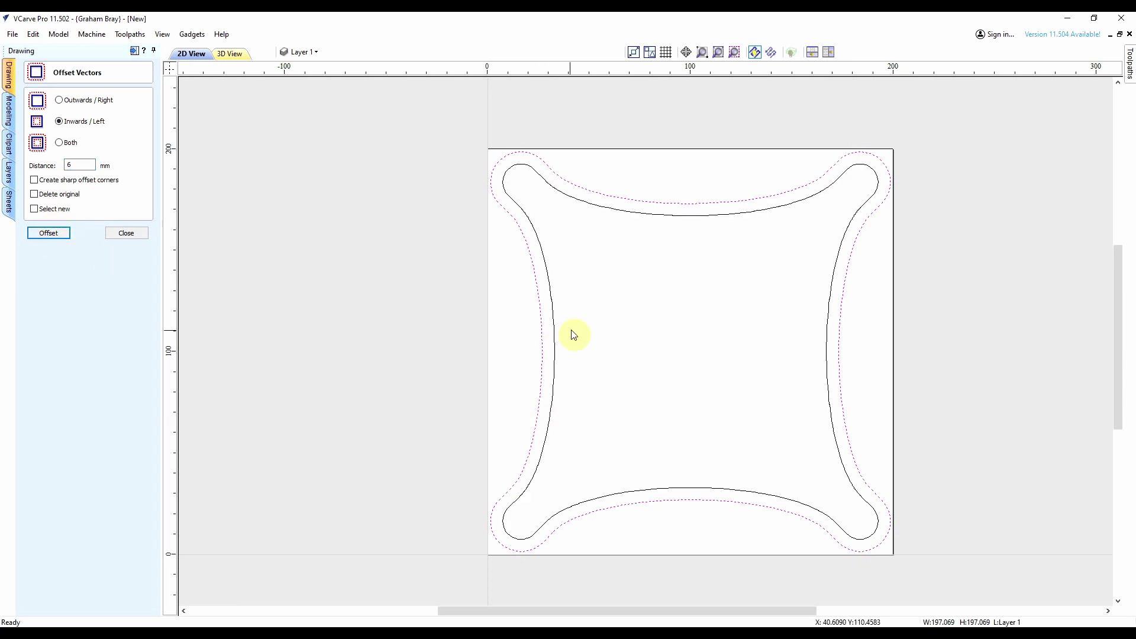
Step: Offset the new inner outline a further 3 mm inwards and close the offset form
{"action": "left_click", "coordinate": [554, 323]}
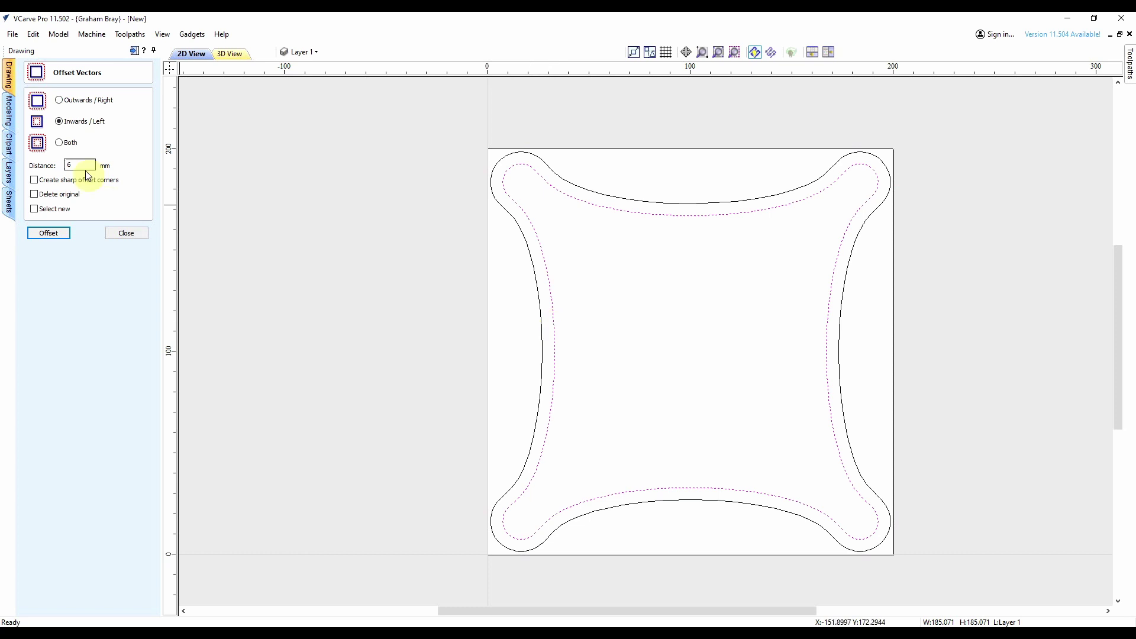
{"action": "left_click_drag", "start_coordinate": [83, 164], "coordinate": [44, 167]}
{"action": "type", "text": "3"}
{"action": "left_click", "coordinate": [59, 238]}
{"action": "left_click", "coordinate": [126, 236]}
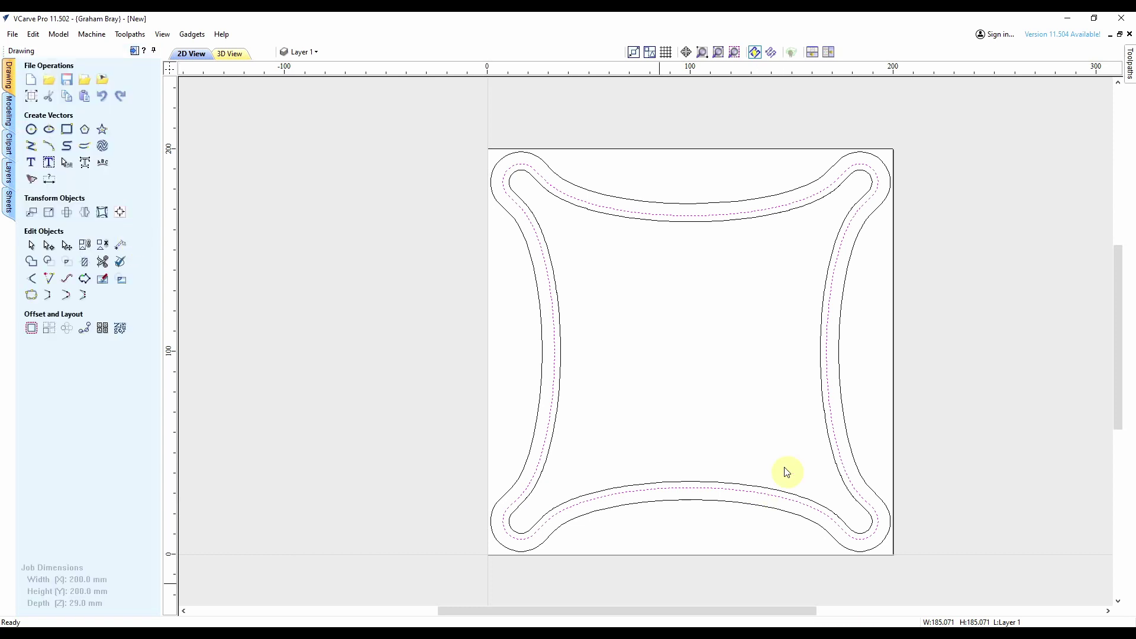
{"action": "left_click_drag", "start_coordinate": [663, 618], "coordinate": [680, 615]}
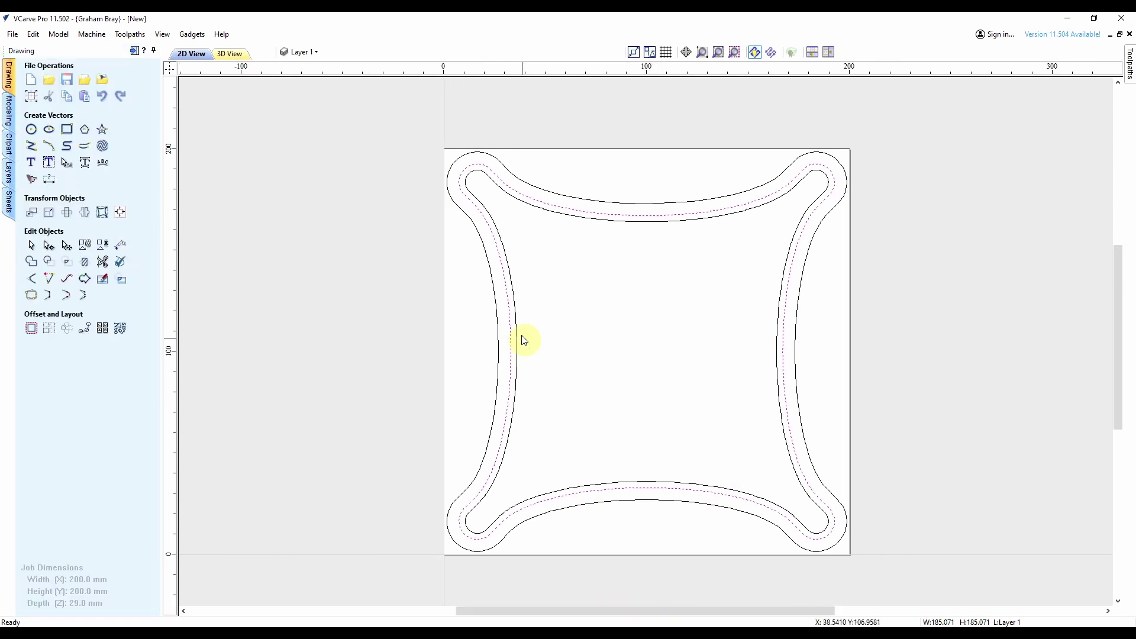
{"action": "left_click", "coordinate": [624, 331]}
Step: Calculate an Outside Profile toolpath around the outer tray outline and play its 3D simulation
{"action": "left_click", "coordinate": [134, 52]}
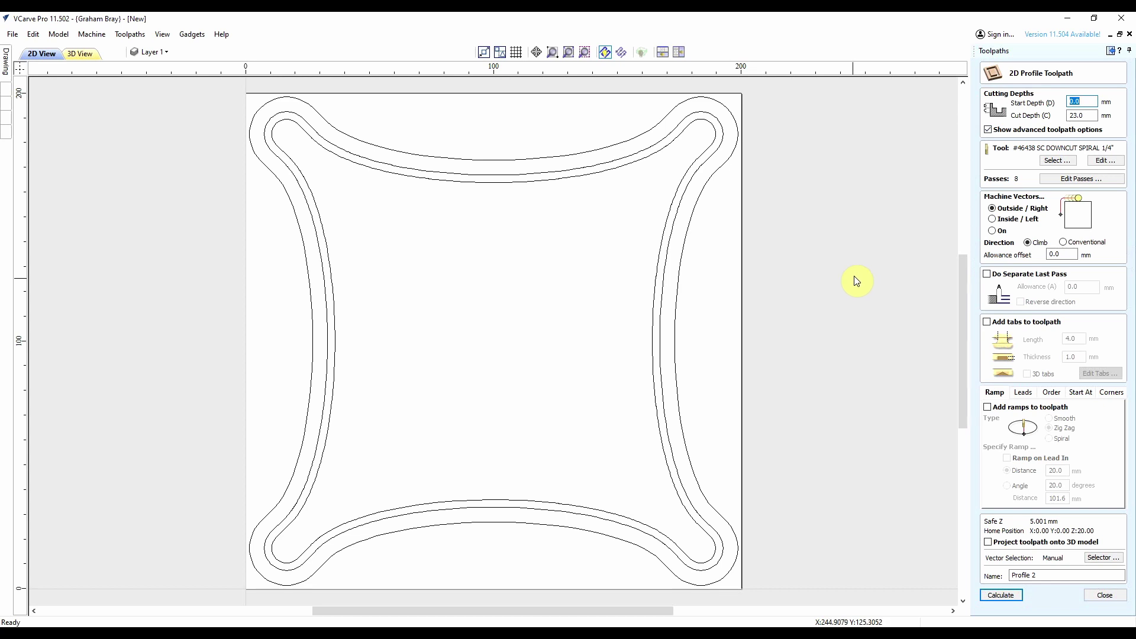
{"action": "left_click", "coordinate": [705, 186]}
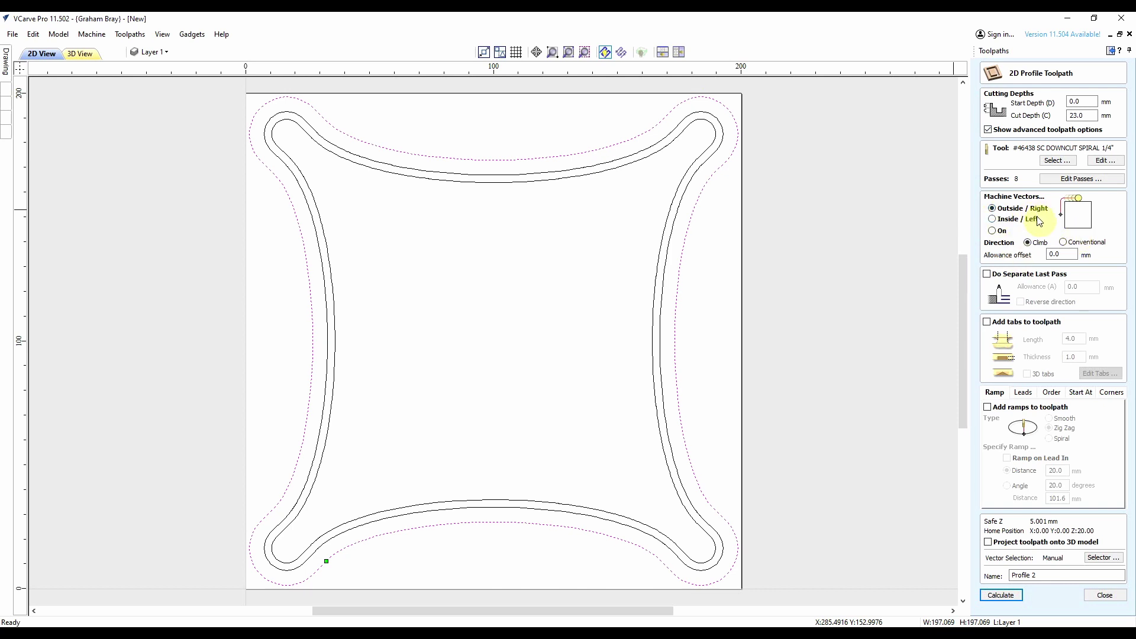
{"action": "left_click", "coordinate": [1029, 575]}
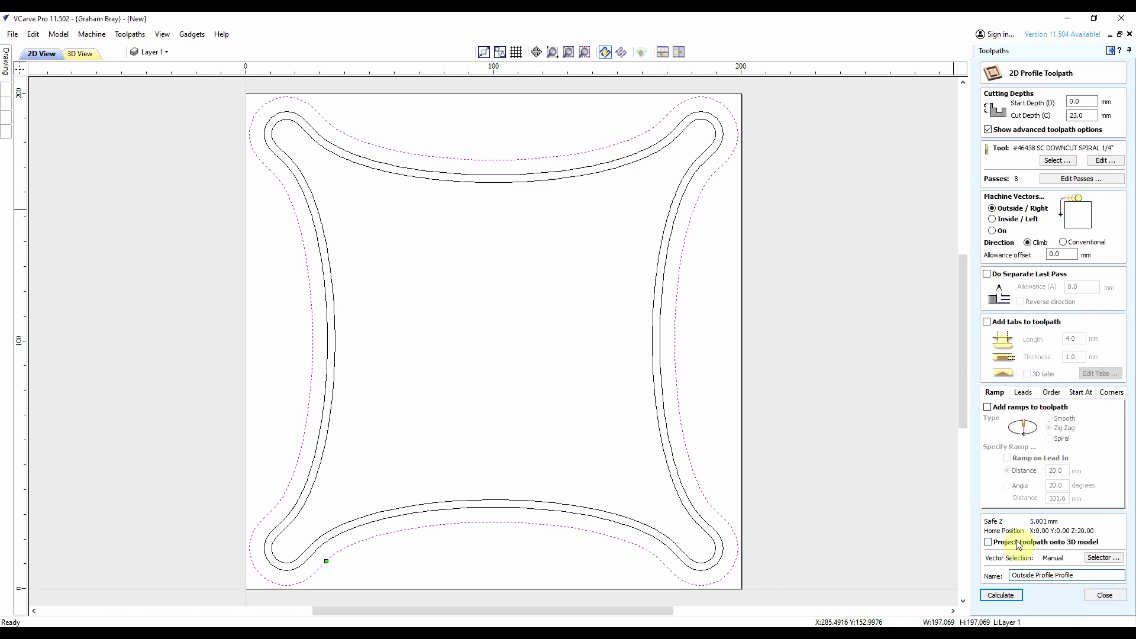
{"action": "left_click", "coordinate": [1001, 596]}
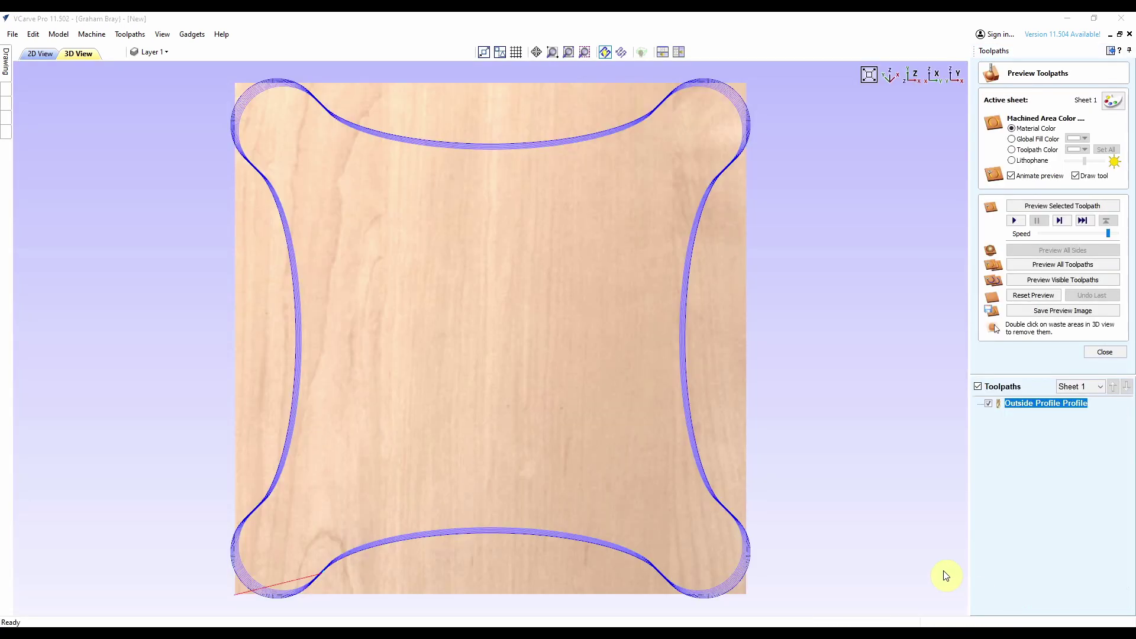
{"action": "left_click", "coordinate": [1014, 221]}
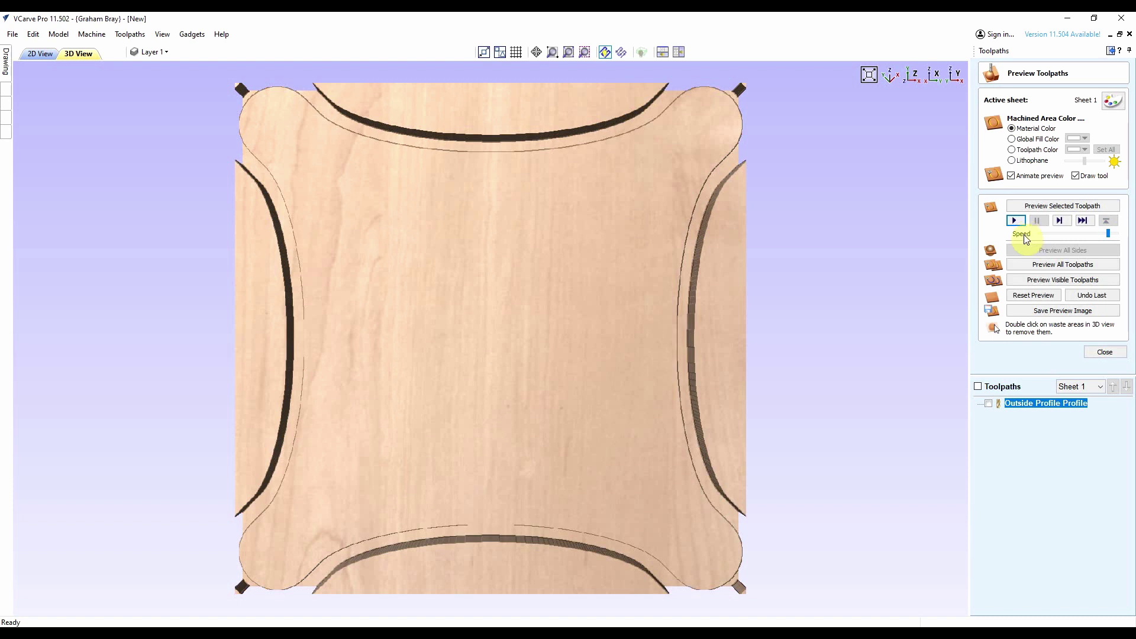
Step: Start a pocket toolpath using the downcut spiral end mill with 10 depth passes
{"action": "key", "text": "F2"}
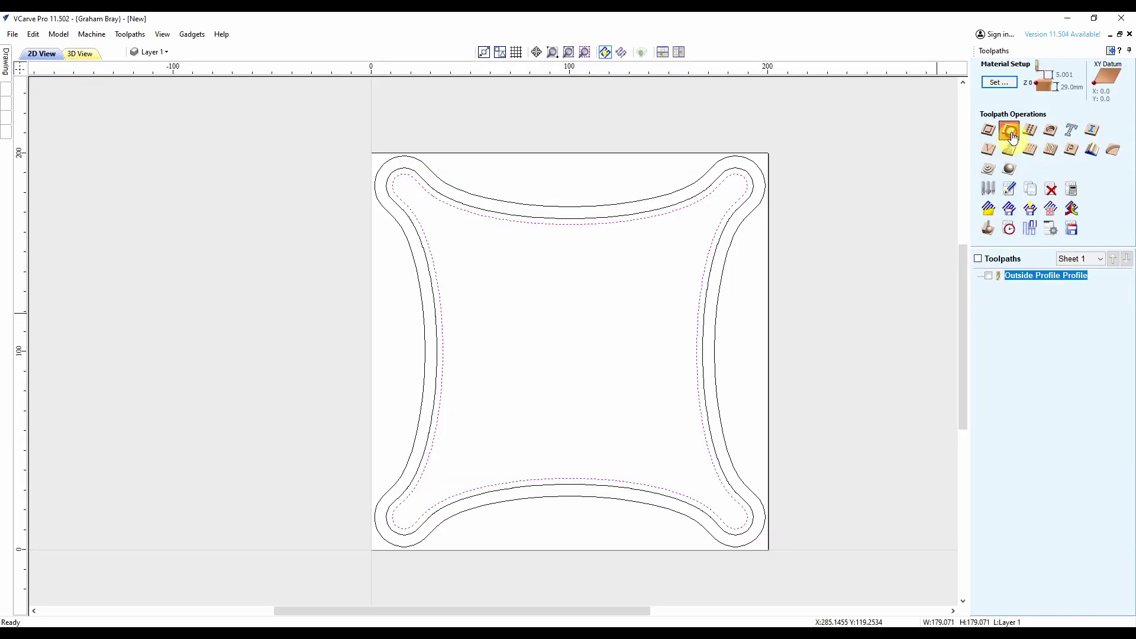
{"action": "left_click", "coordinate": [1008, 123]}
{"action": "left_click", "coordinate": [1058, 150]}
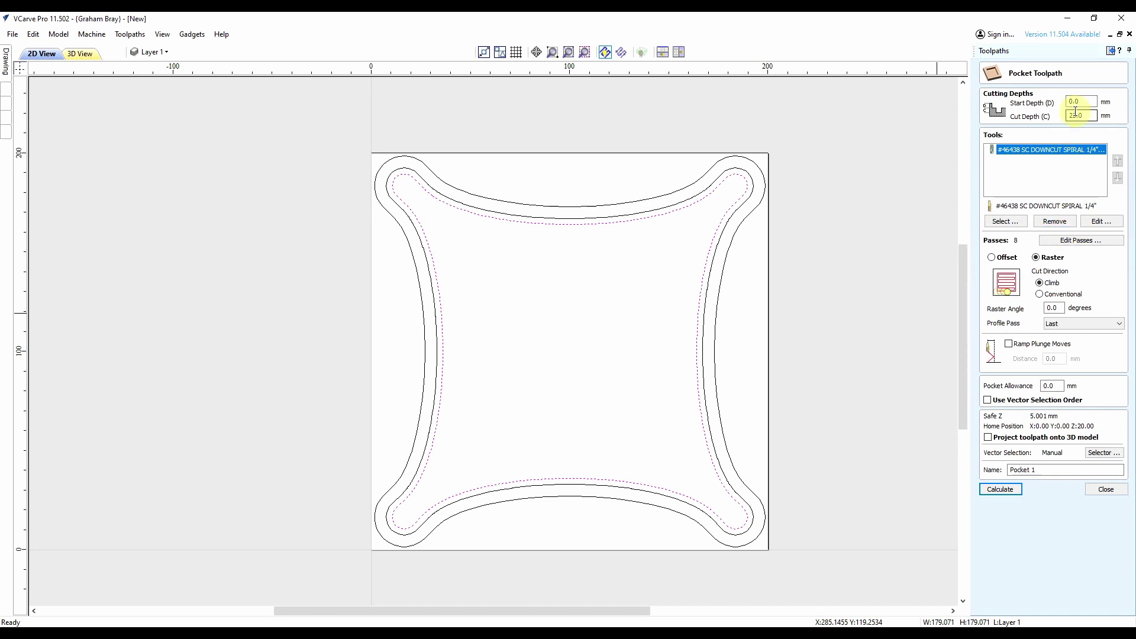
{"action": "left_click", "coordinate": [1075, 248]}
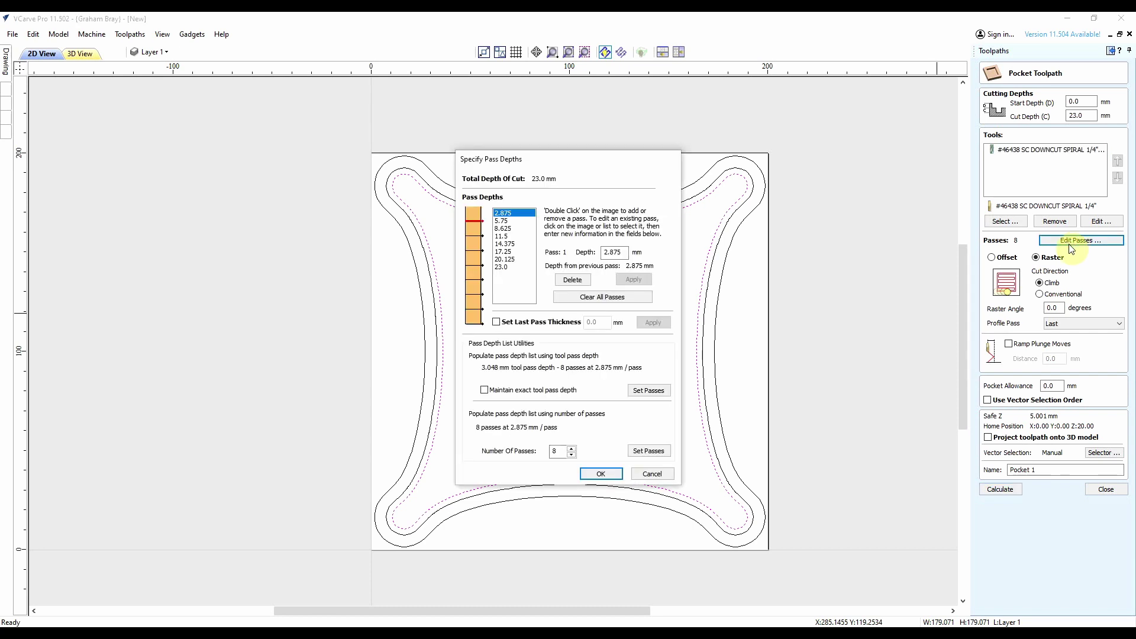
{"action": "left_click", "coordinate": [572, 448]}
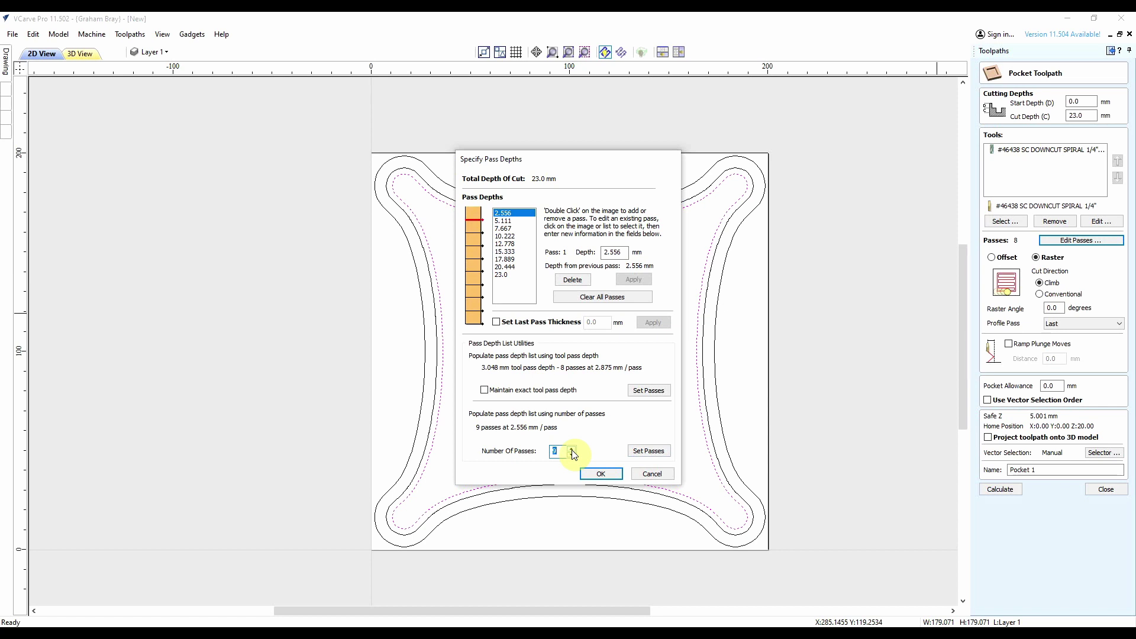
{"action": "left_click", "coordinate": [572, 449]}
{"action": "left_click", "coordinate": [601, 474]}
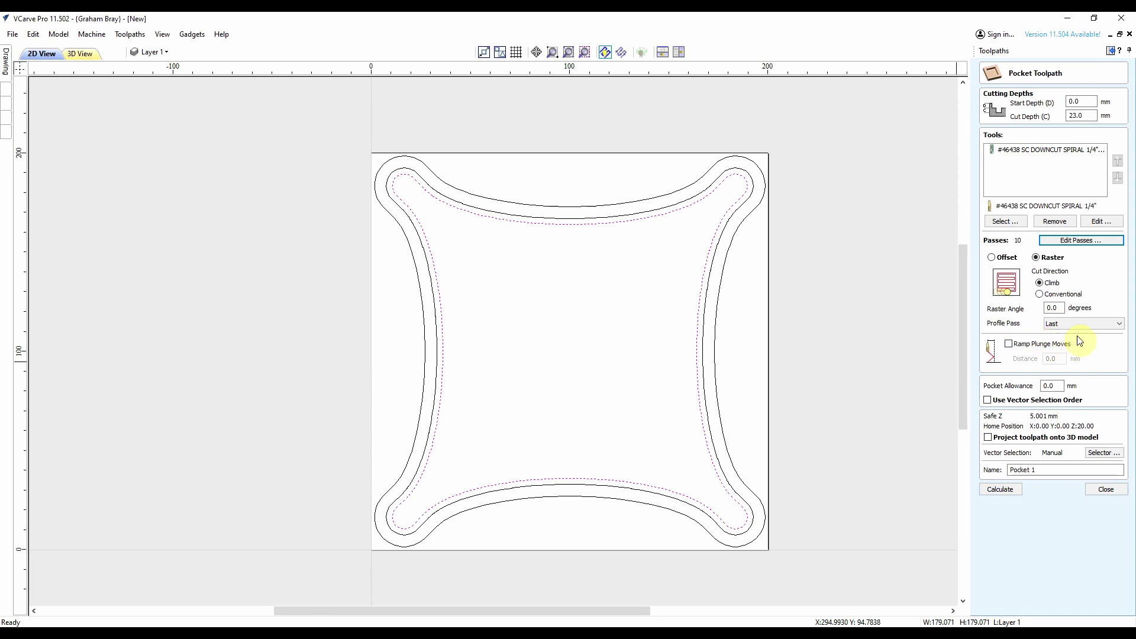
Step: Name the pocket toolpath Main Pocket, calculate it and preview the cut in wood
{"action": "left_click", "coordinate": [1050, 472]}
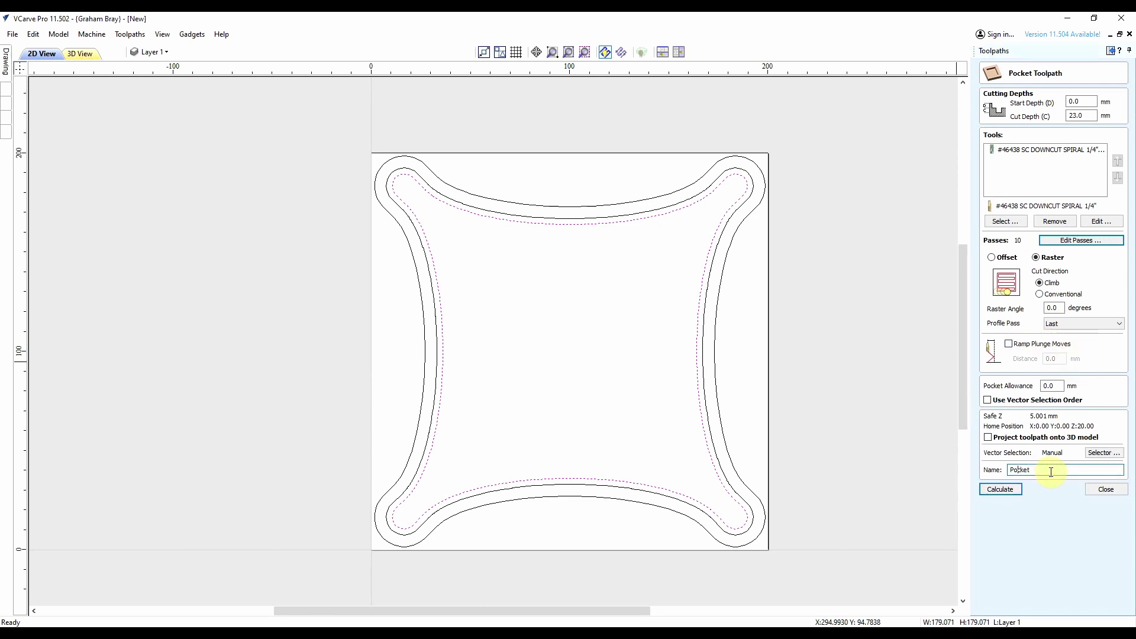
{"action": "key", "text": "Home"}
{"action": "type", "text": "Ma"}
{"action": "left_click", "coordinate": [1000, 489]}
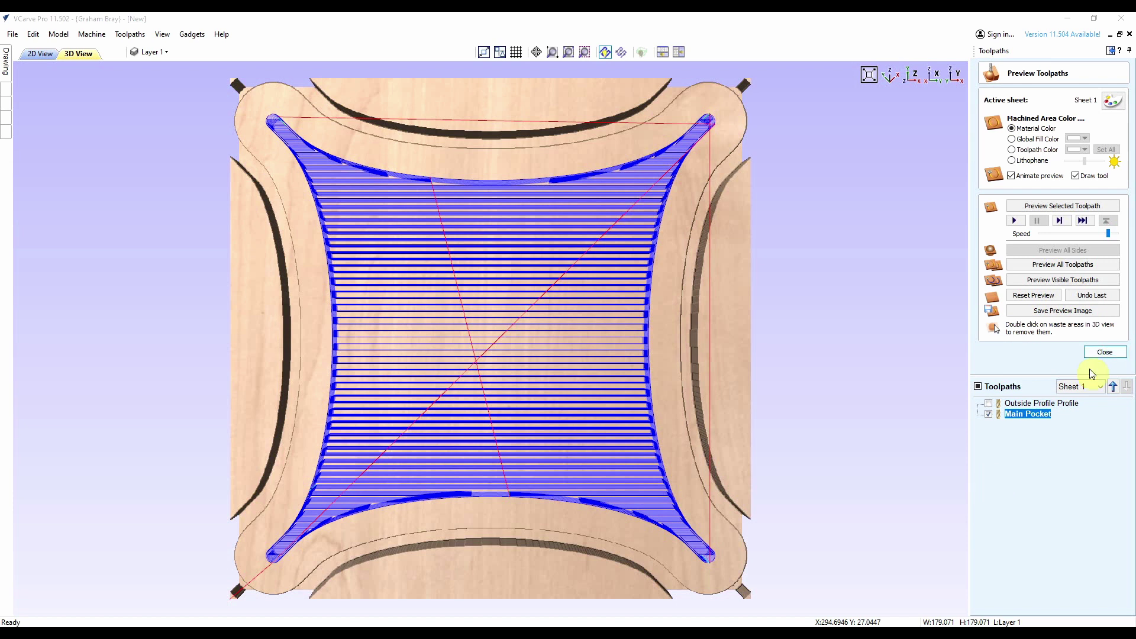
{"action": "left_click", "coordinate": [1014, 221]}
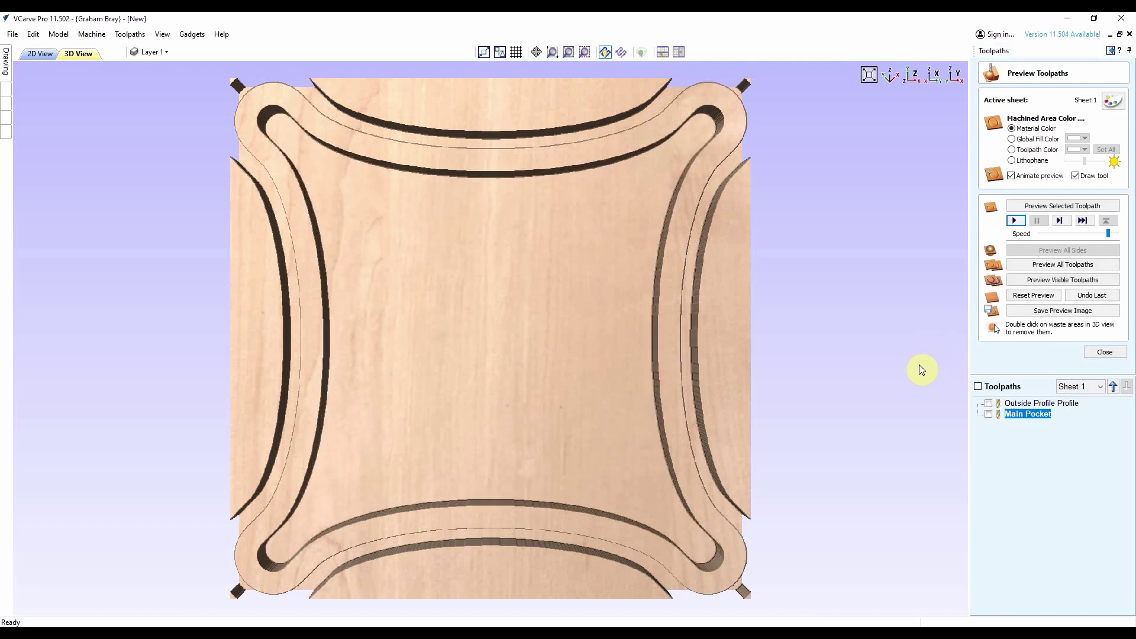
{"action": "left_click", "coordinate": [1105, 351]}
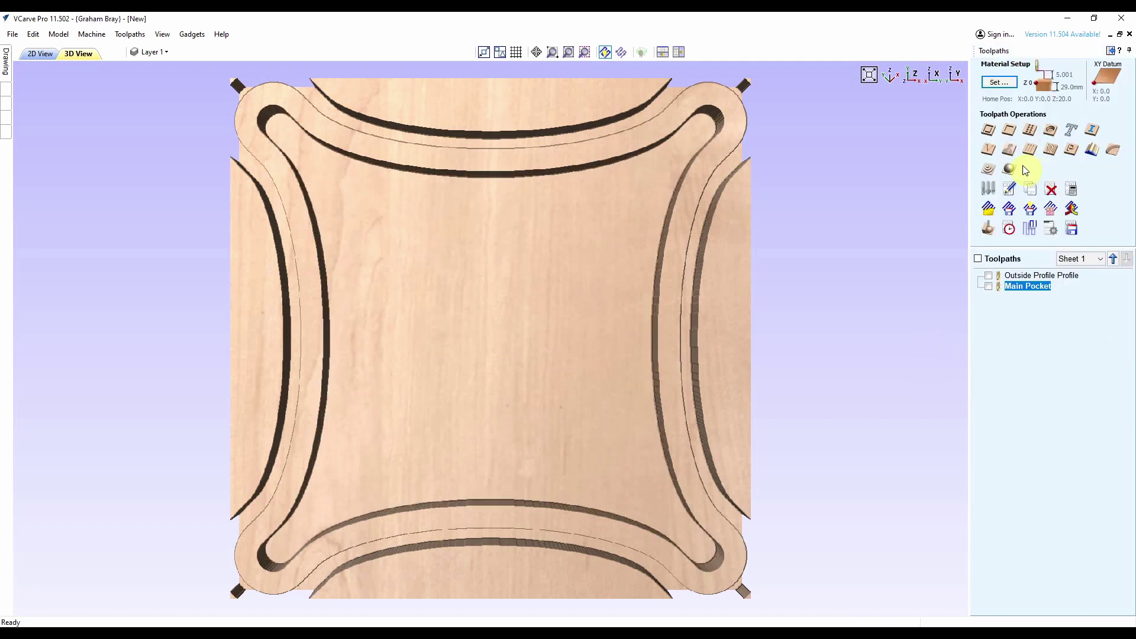
Step: Start a profile toolpath on the middle tray outline using the Ball Nose (1/4") tool
{"action": "left_click", "coordinate": [39, 53]}
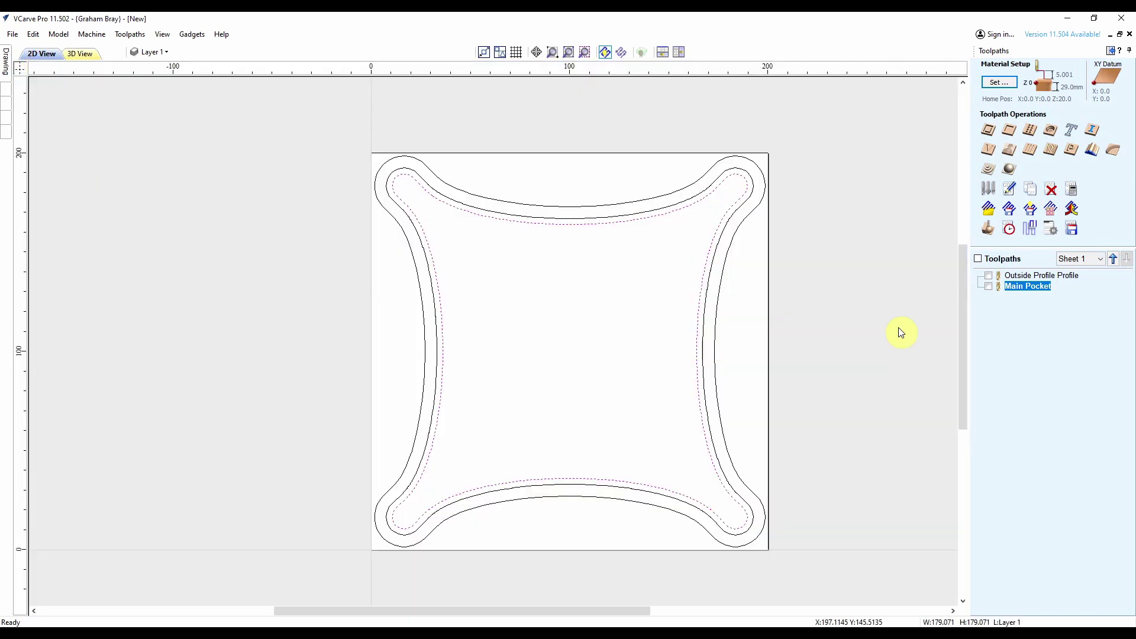
{"action": "left_click", "coordinate": [692, 199]}
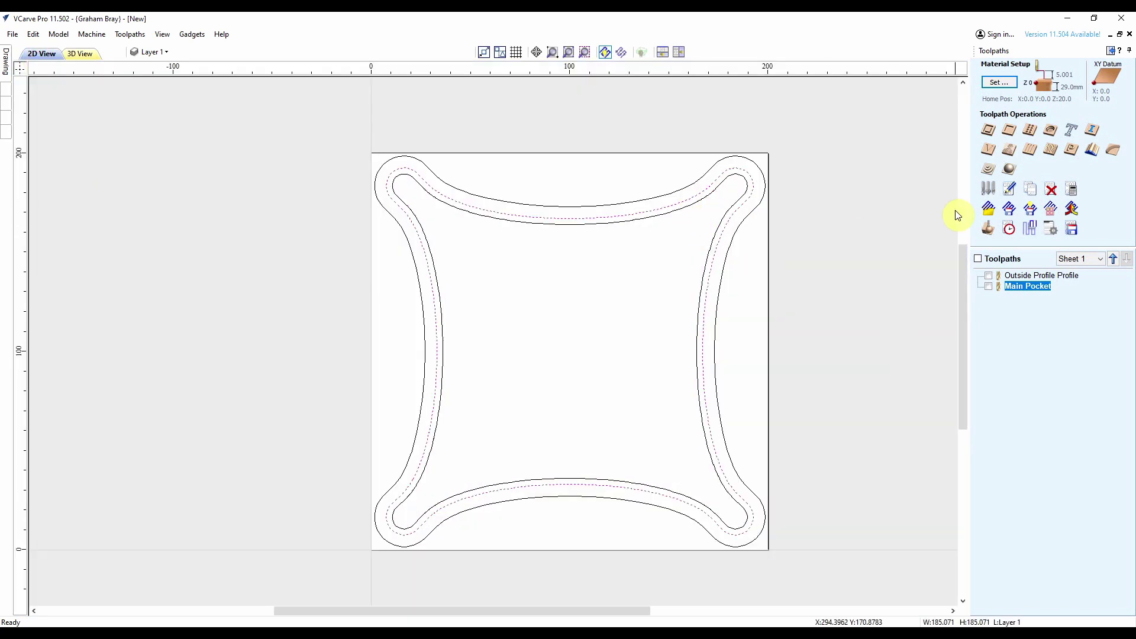
{"action": "left_click", "coordinate": [989, 131]}
{"action": "left_click", "coordinate": [1058, 160]}
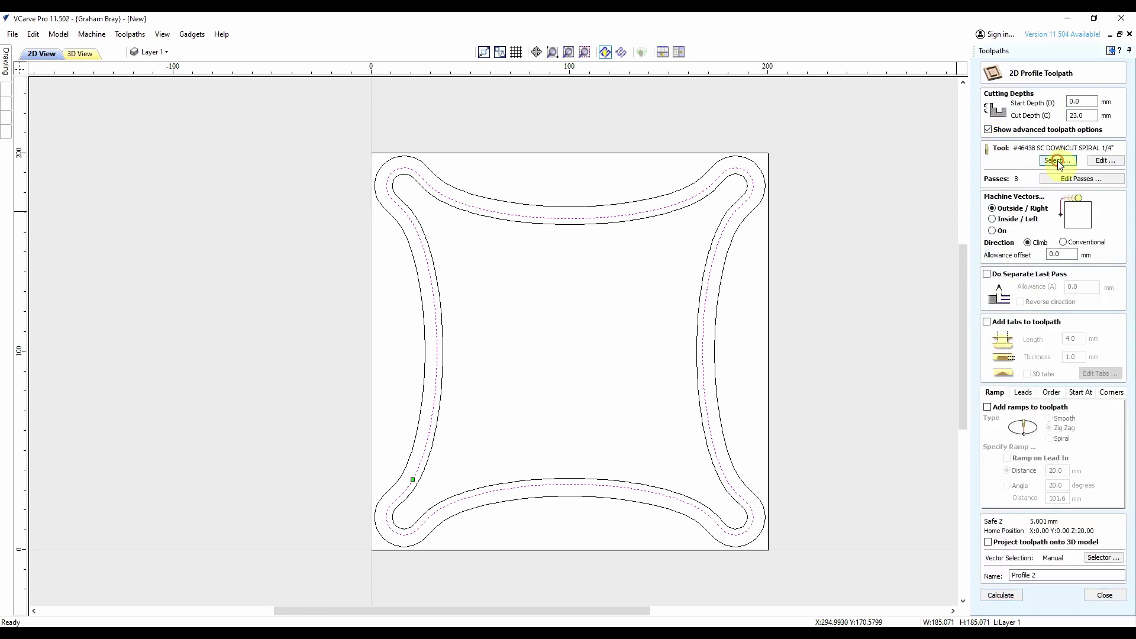
{"action": "scroll", "coordinate": [435, 259], "scroll_direction": "up", "scroll_amount": 2}
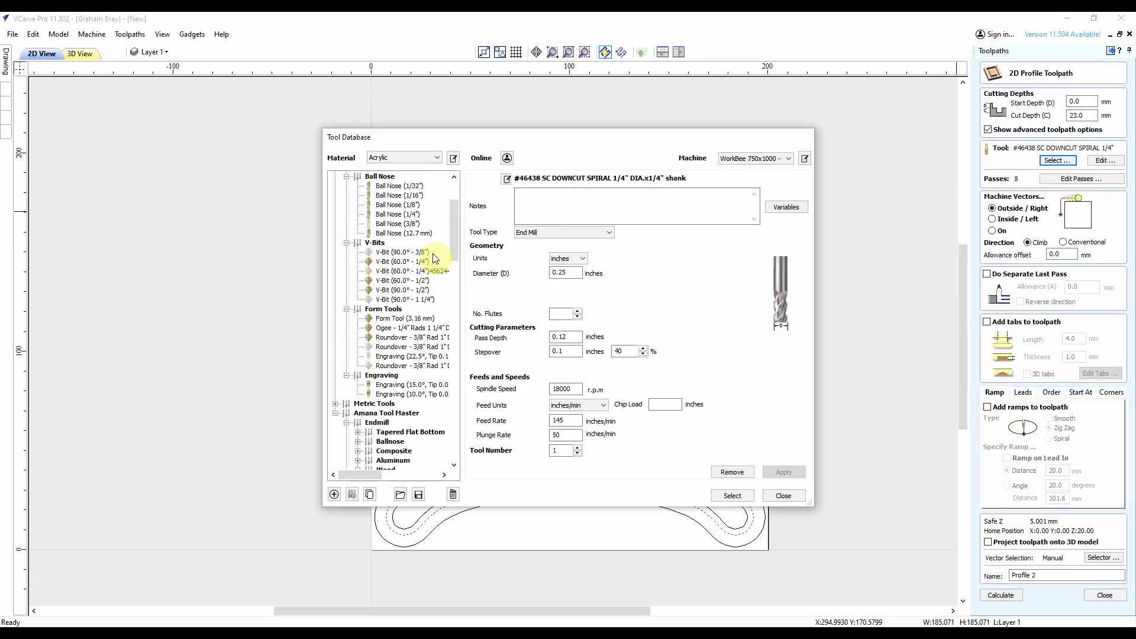
{"action": "left_click", "coordinate": [397, 214]}
{"action": "left_click", "coordinate": [742, 497]}
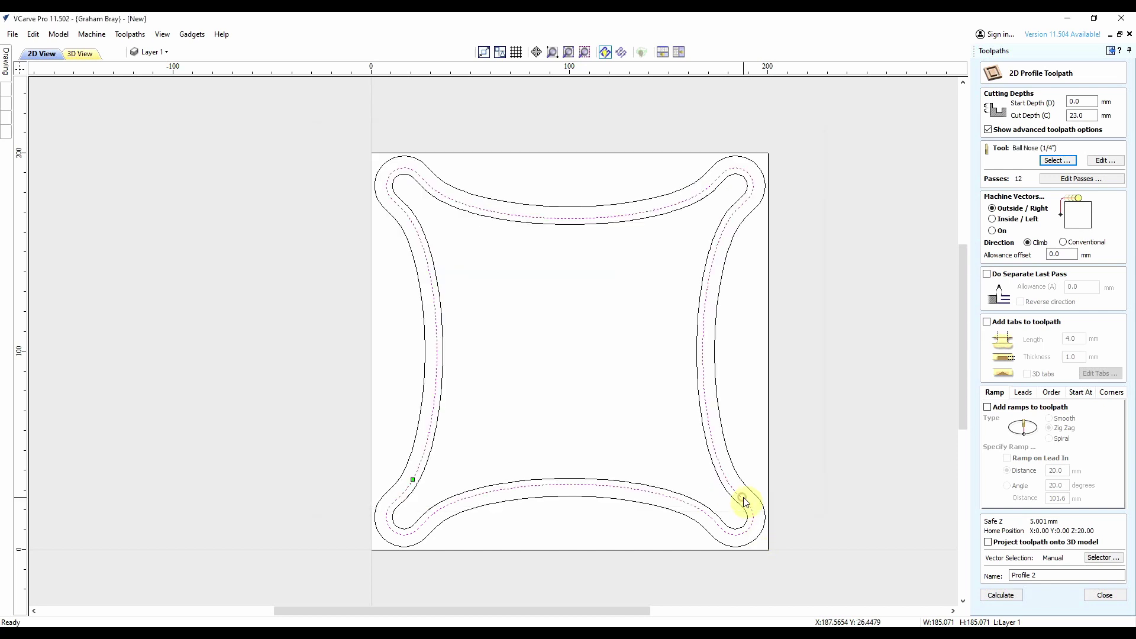
Step: Set the profile to 14 depth passes, cutting on the inside of the outline
{"action": "left_click", "coordinate": [1084, 180]}
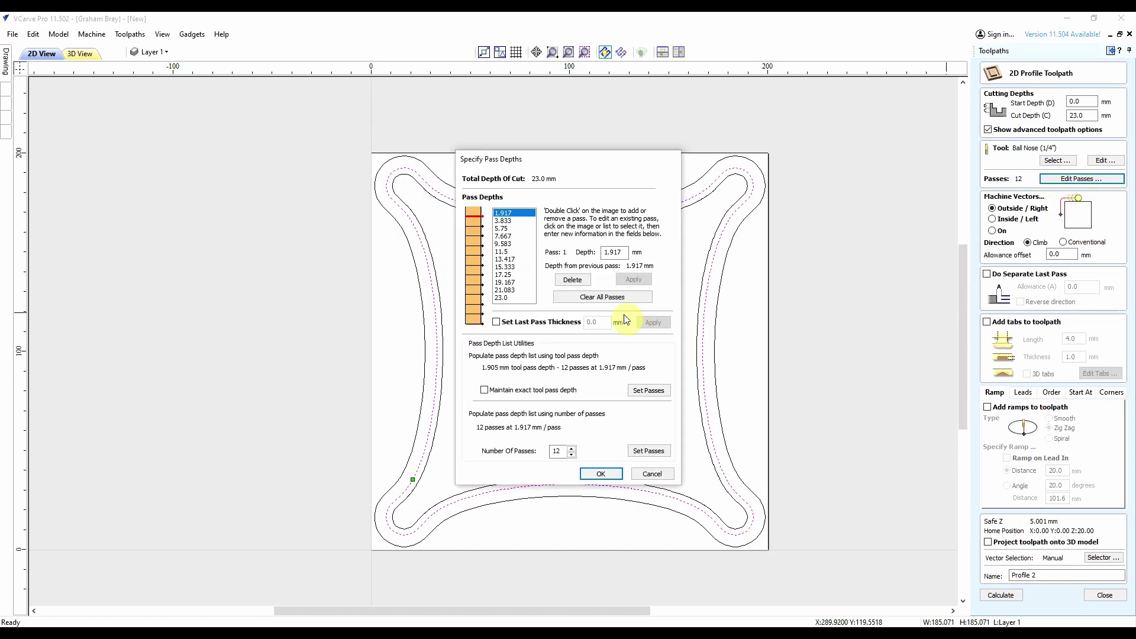
{"action": "left_click", "coordinate": [572, 448]}
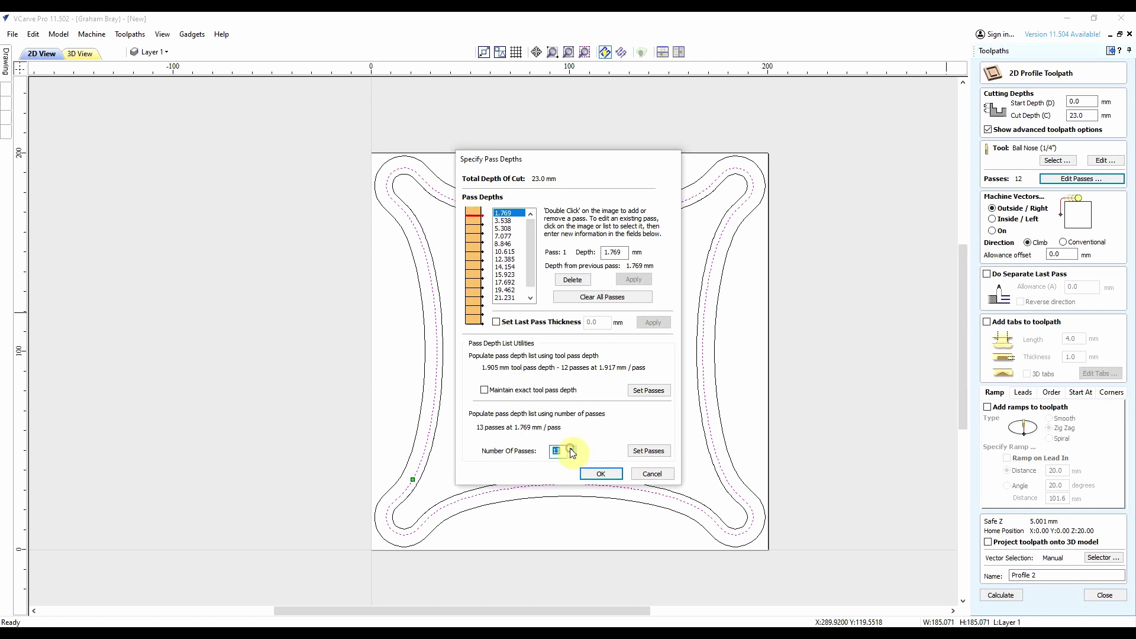
{"action": "left_click", "coordinate": [571, 449]}
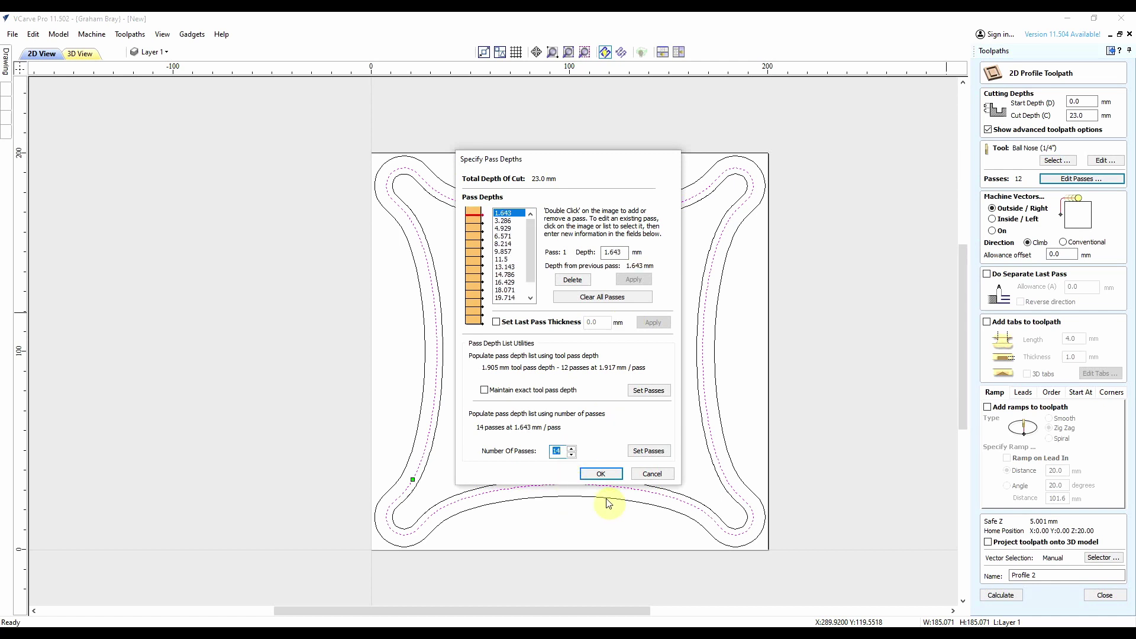
{"action": "left_click", "coordinate": [601, 475]}
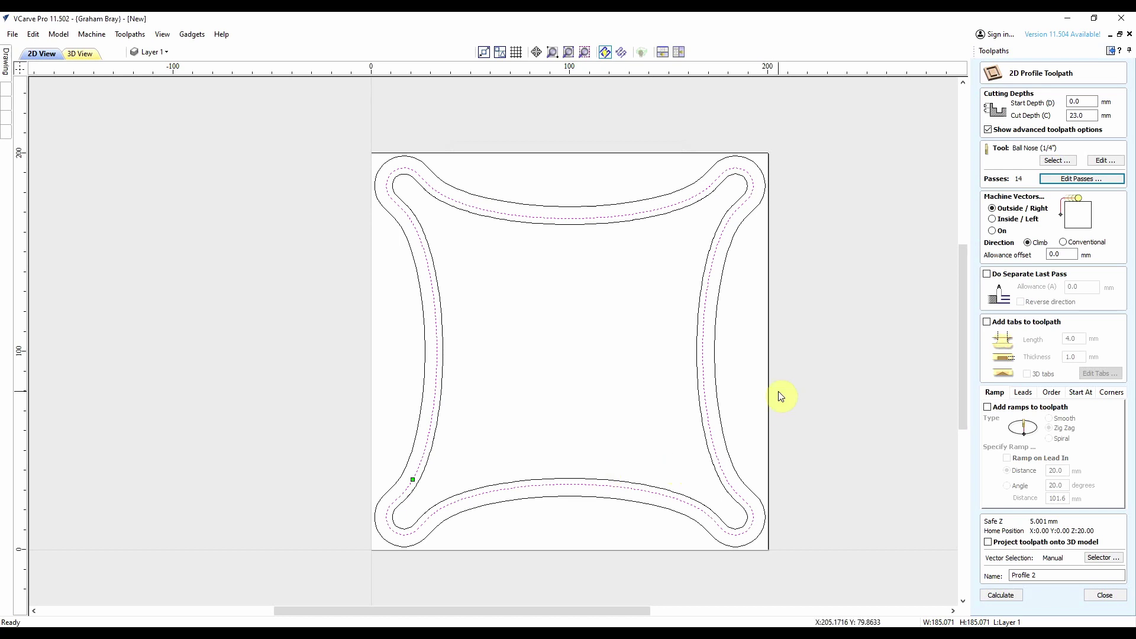
{"action": "left_click", "coordinate": [1007, 220]}
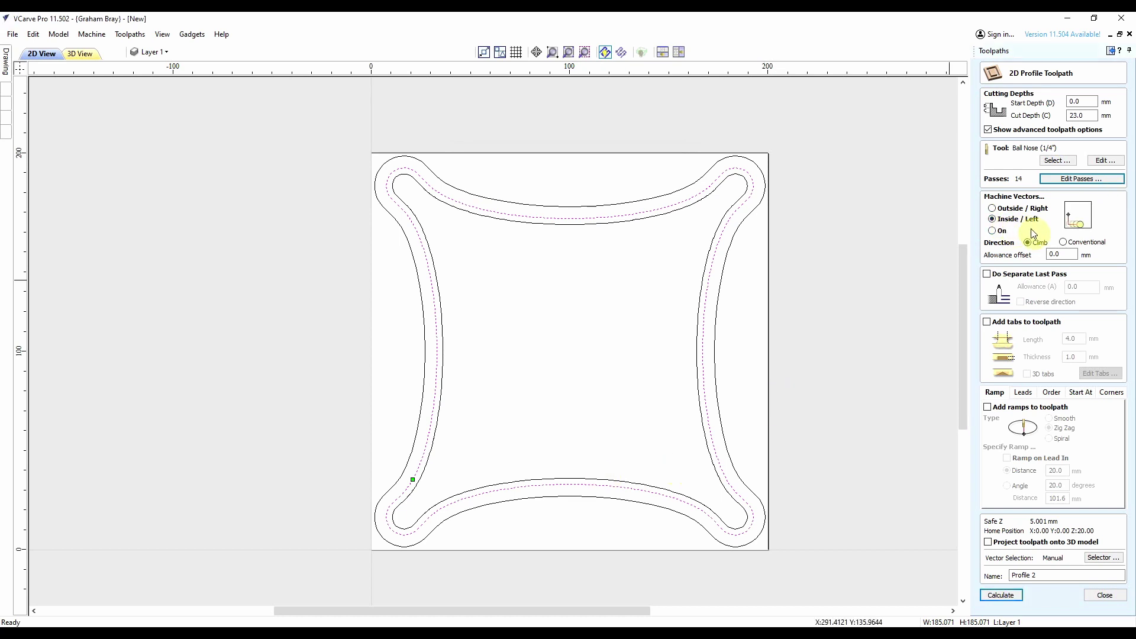
Step: Name the toolpath Inner Profile, calculate it and preview the carved groove
{"action": "left_click", "coordinate": [1049, 576]}
{"action": "left_click", "coordinate": [999, 595]}
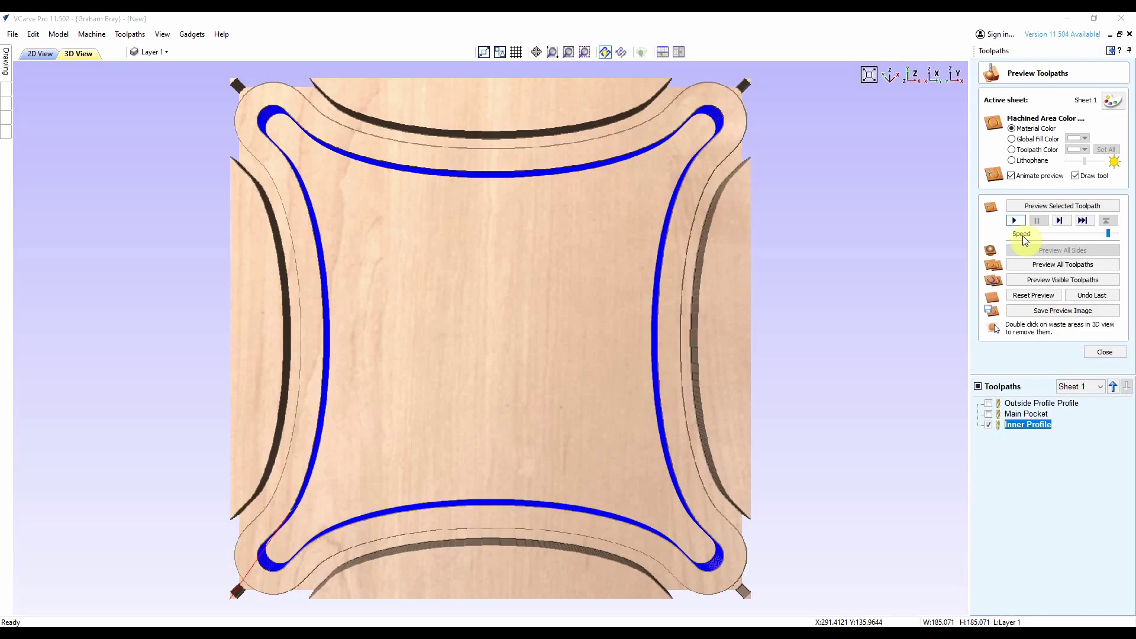
{"action": "left_click", "coordinate": [1016, 221]}
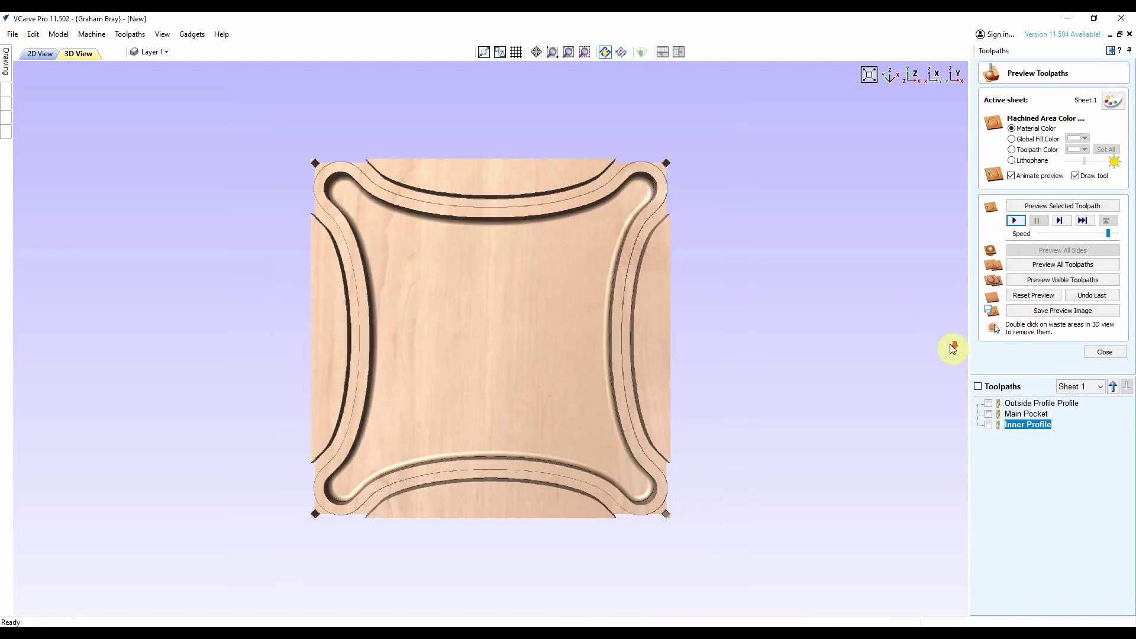
{"action": "scroll", "coordinate": [610, 338], "scroll_direction": "up", "scroll_amount": 1}
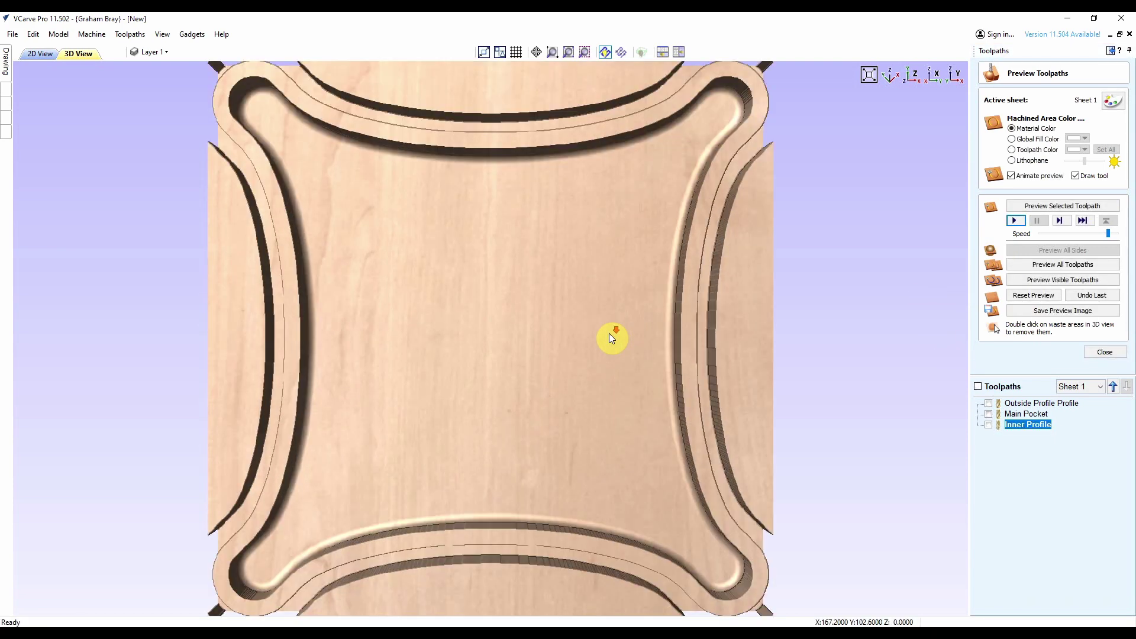
{"action": "scroll", "coordinate": [611, 336], "scroll_direction": "down", "scroll_amount": 1}
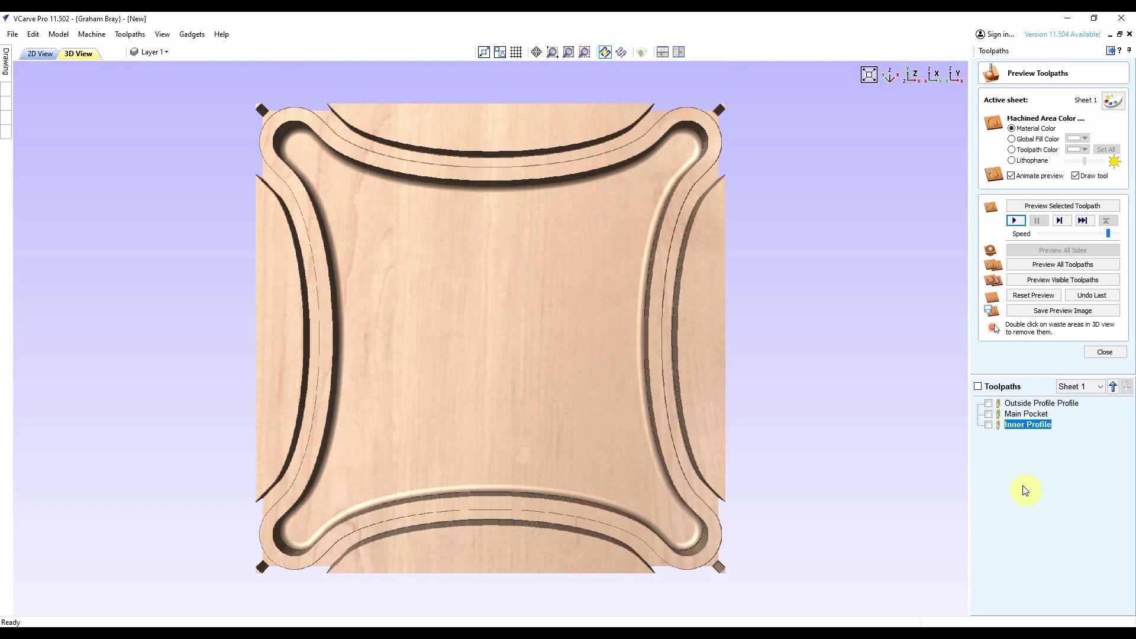
{"action": "left_click", "coordinate": [1106, 353]}
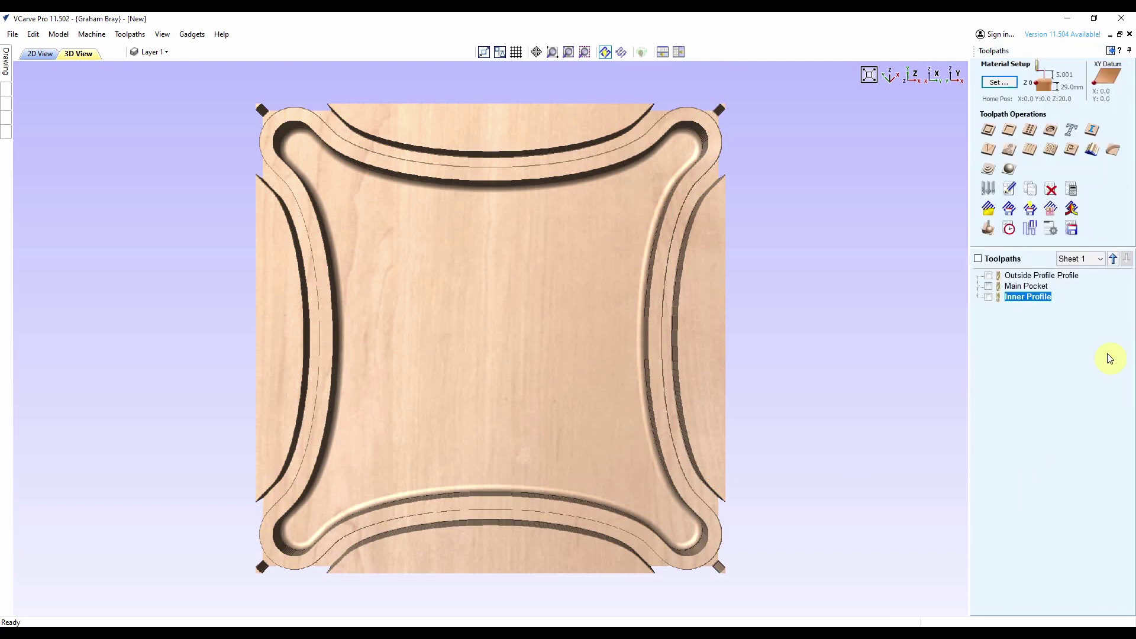